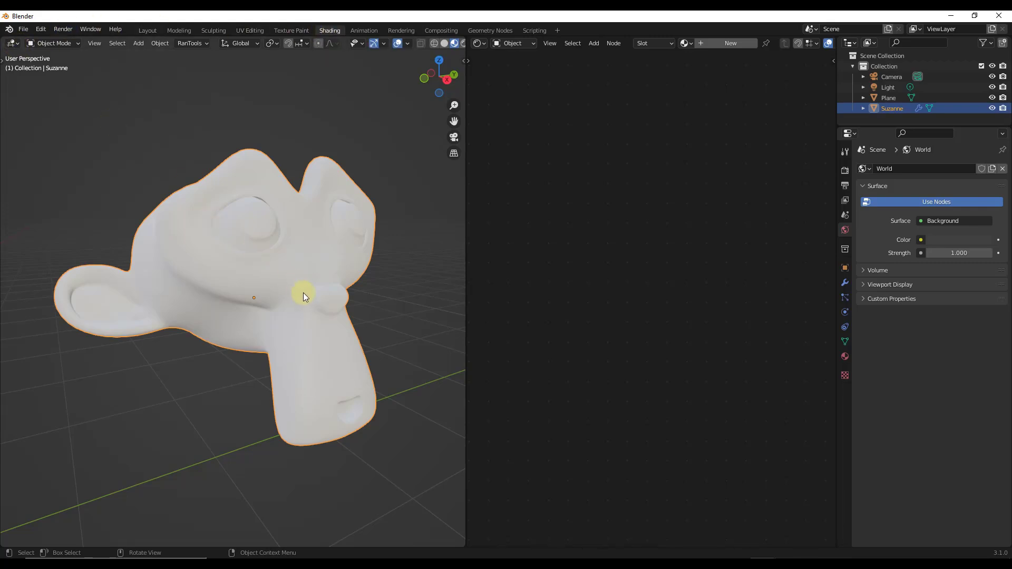
- Display Suzanne in Material Preview shading and create a new material for it in the Shader Editor
key("z")
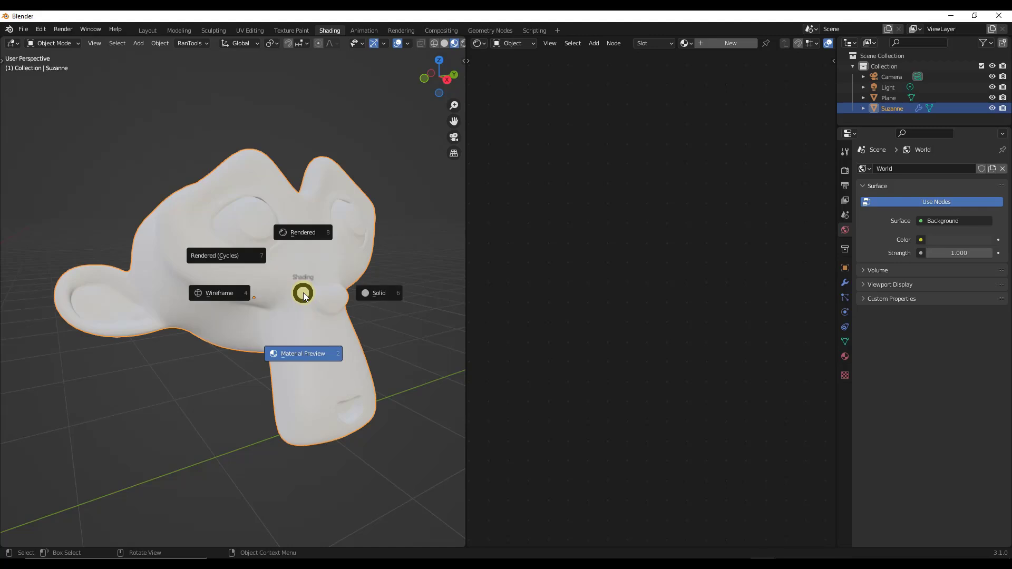
left_click(307, 353)
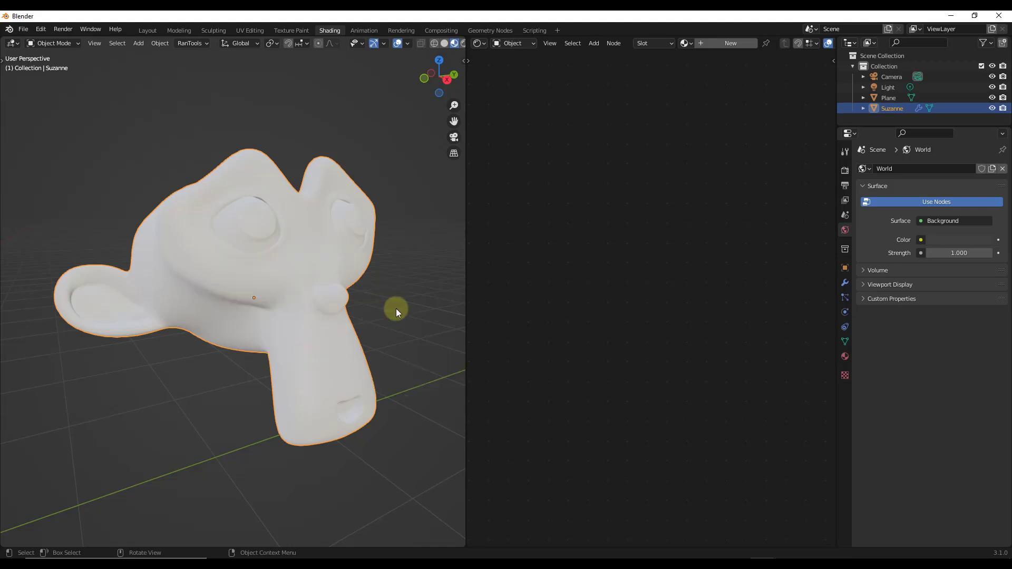
left_click(481, 44)
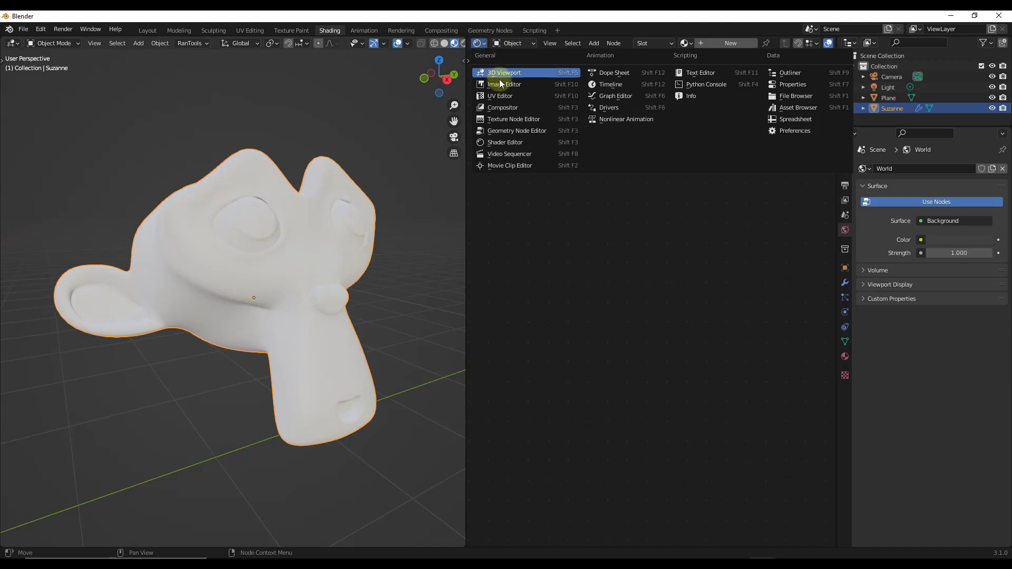
left_click(504, 142)
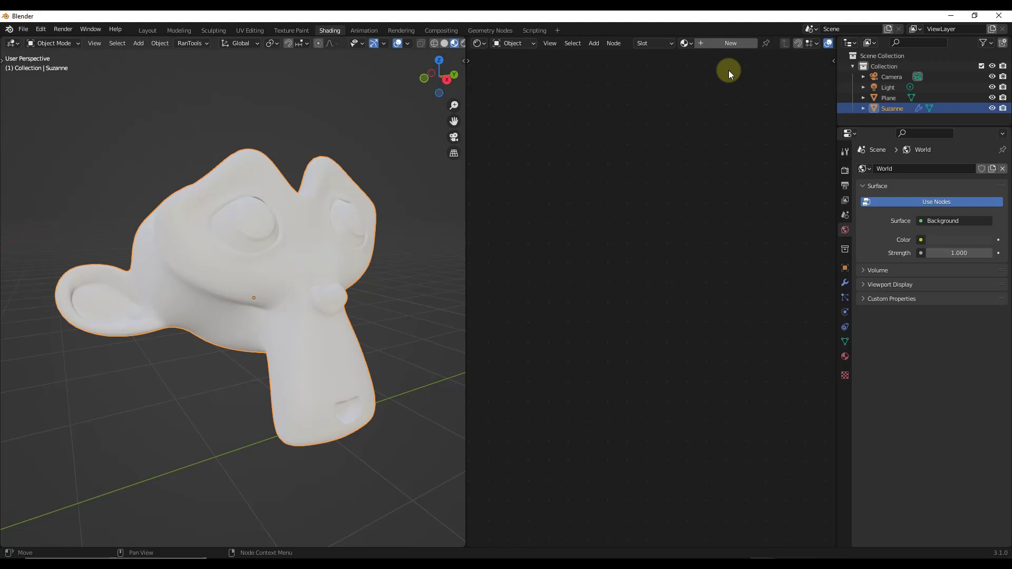
left_click(731, 43)
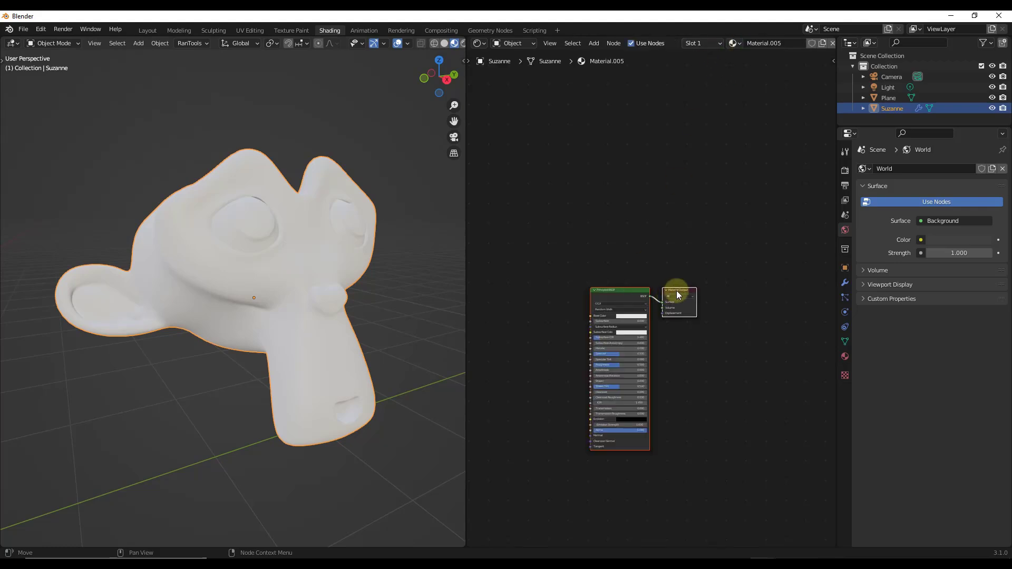
- Set the Principled BSDF's Metallic to 1.0 and Roughness to 0.3, and move the node closer to the Material Output
left_click_drag(673, 294, 664, 243)
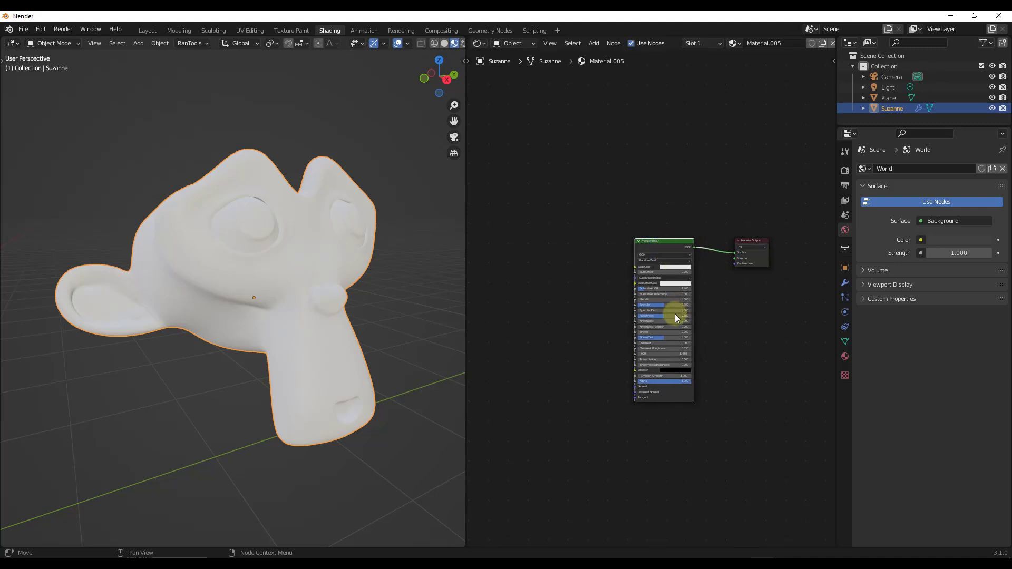
scroll(674, 314, "up", 3)
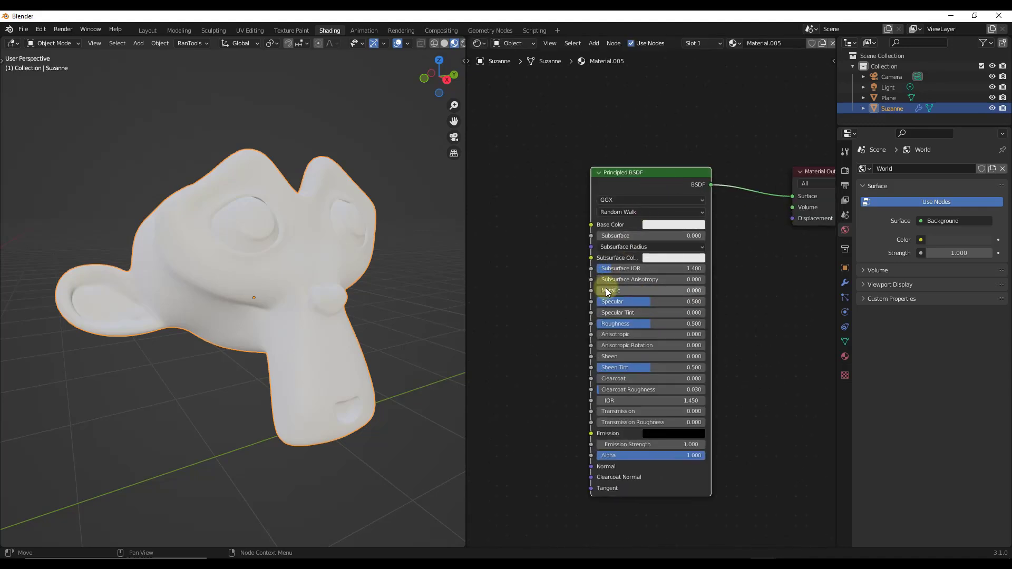
left_click_drag(607, 291, 732, 289)
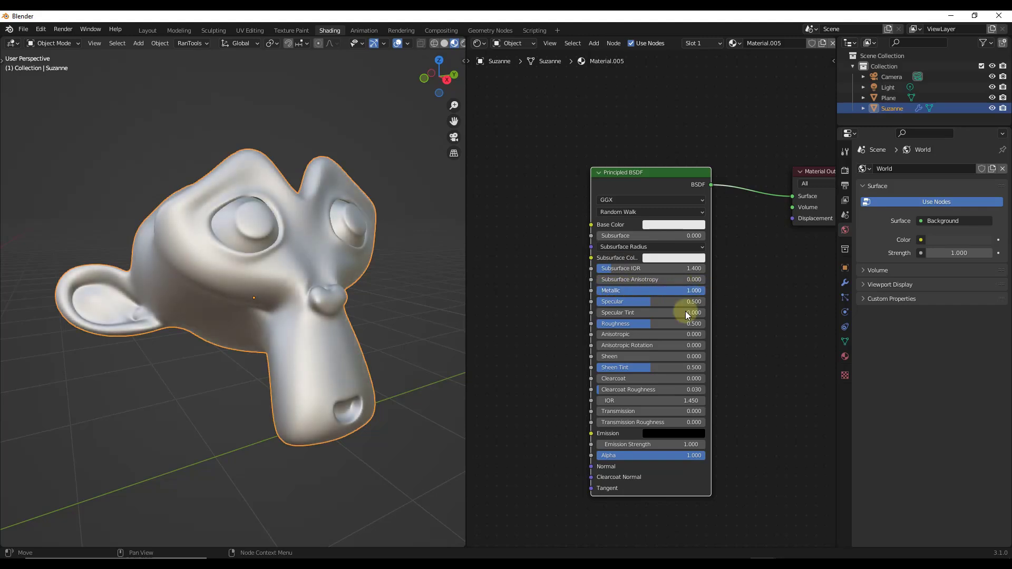
mouse_move(653, 322)
left_mouse_down()
mouse_move(609, 323)
mouse_move(668, 318)
left_mouse_up()
left_click(677, 178)
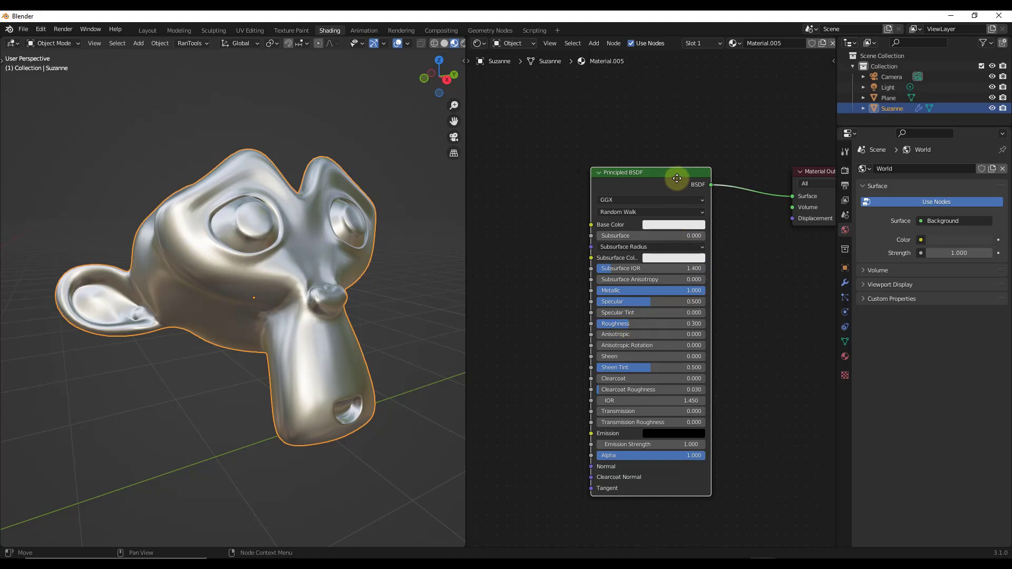
left_click_drag(677, 178, 717, 183)
middle_click_drag(325, 283, 289, 317)
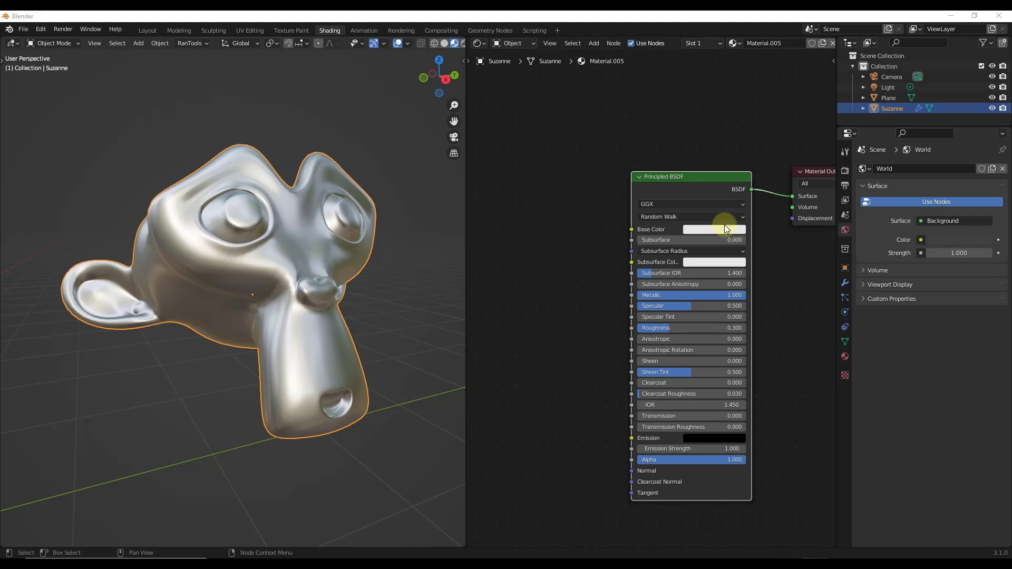
- Add a Bump node beside the lower part of the Principled BSDF node
middle_click_drag(619, 465, 635, 441)
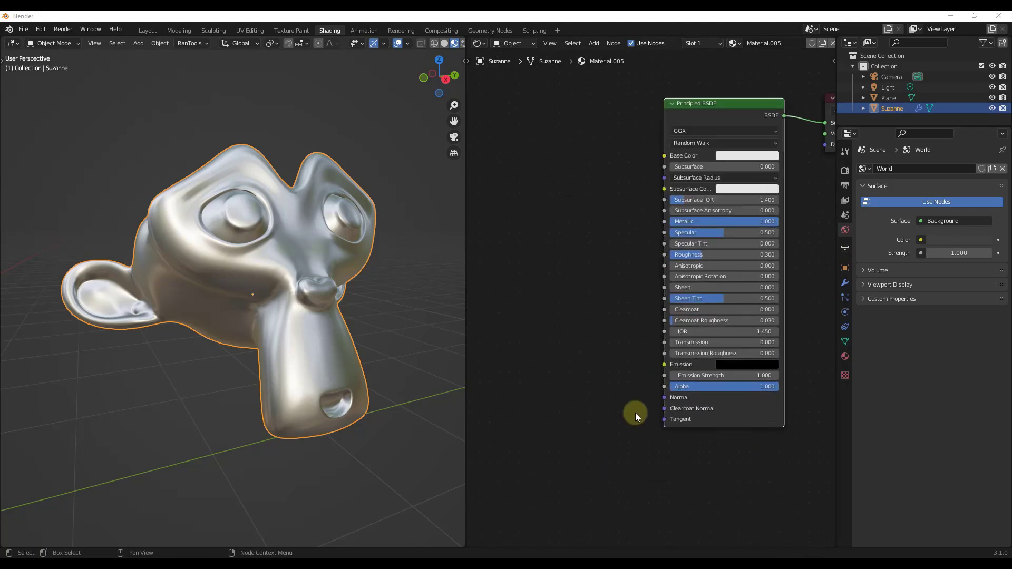
left_click(574, 397)
key("shift+a")
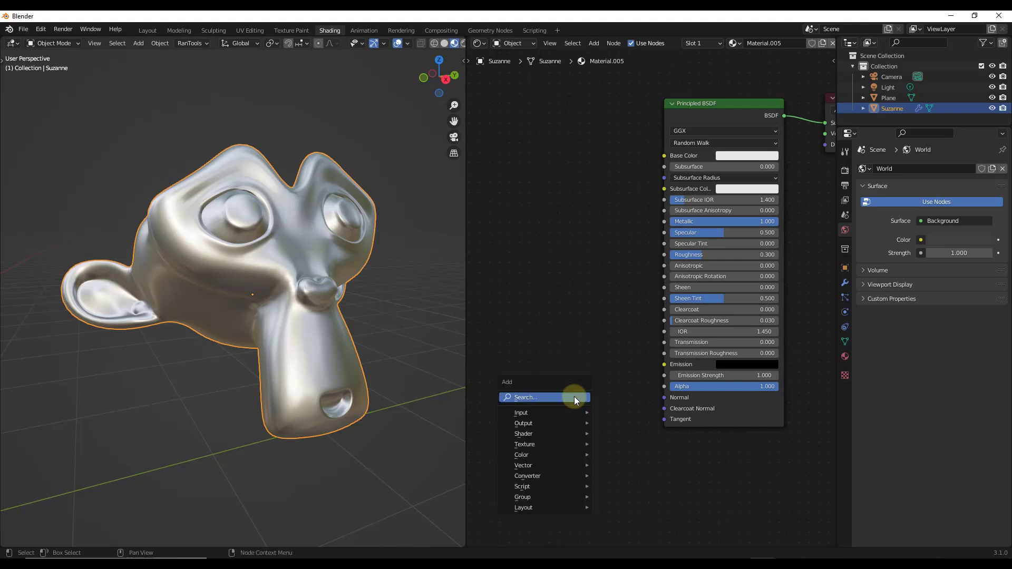
left_click(574, 396)
type("bu")
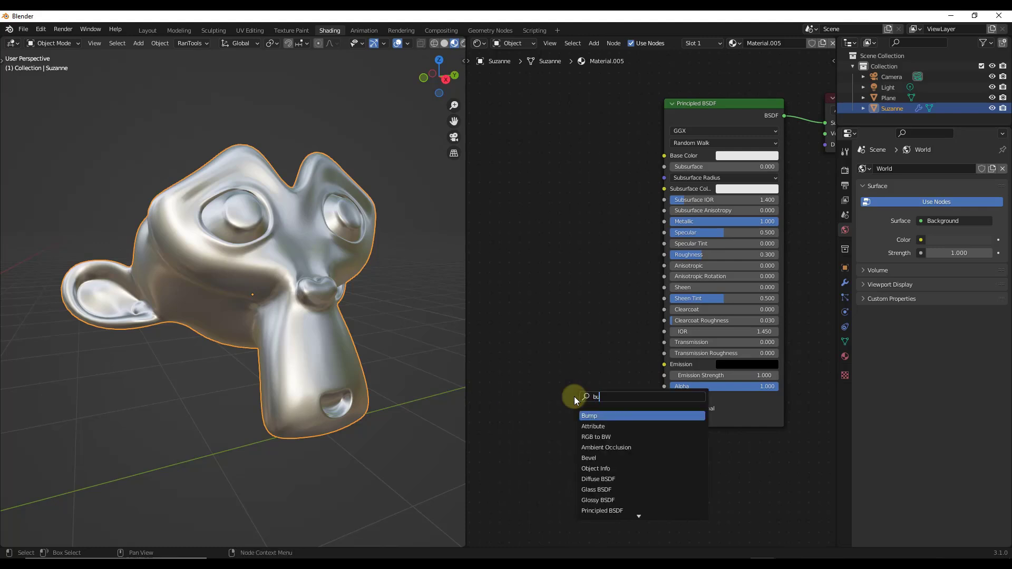
type("mp")
key("Return")
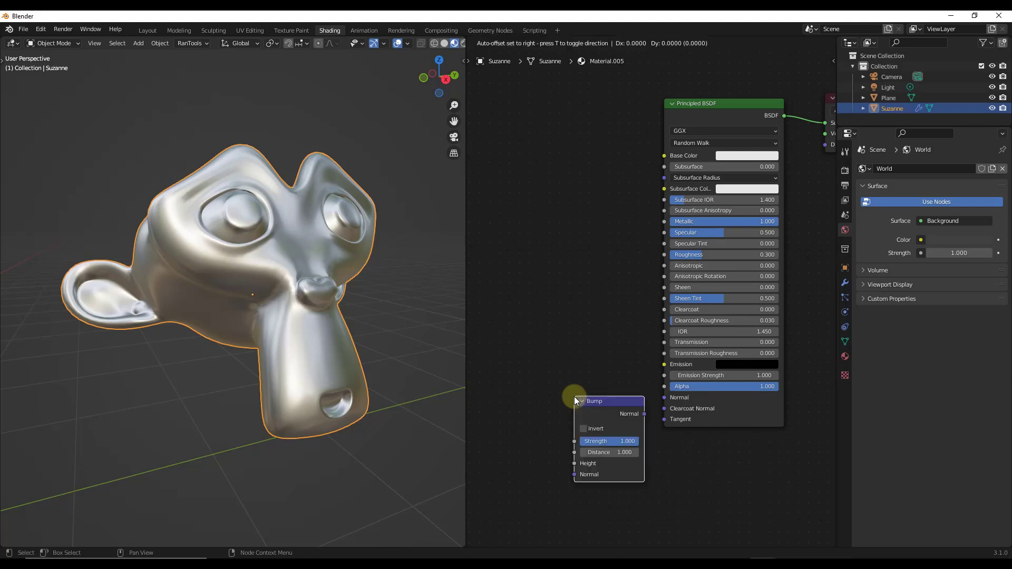
left_click(521, 386)
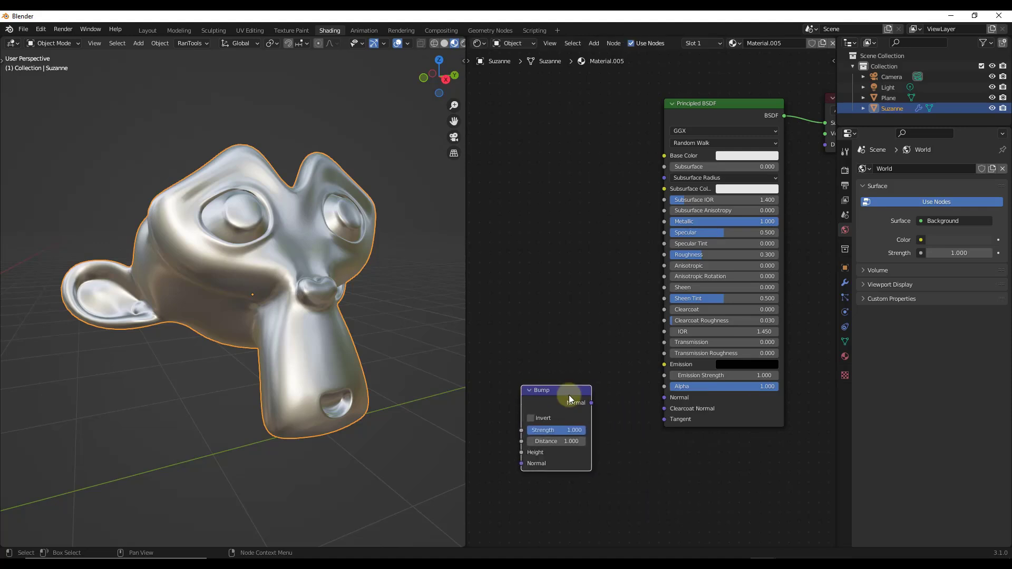
- Connect the Bump node's Normal output to the Principled BSDF's Normal input and move the Bump node closer to it
left_click_drag(592, 403, 664, 397)
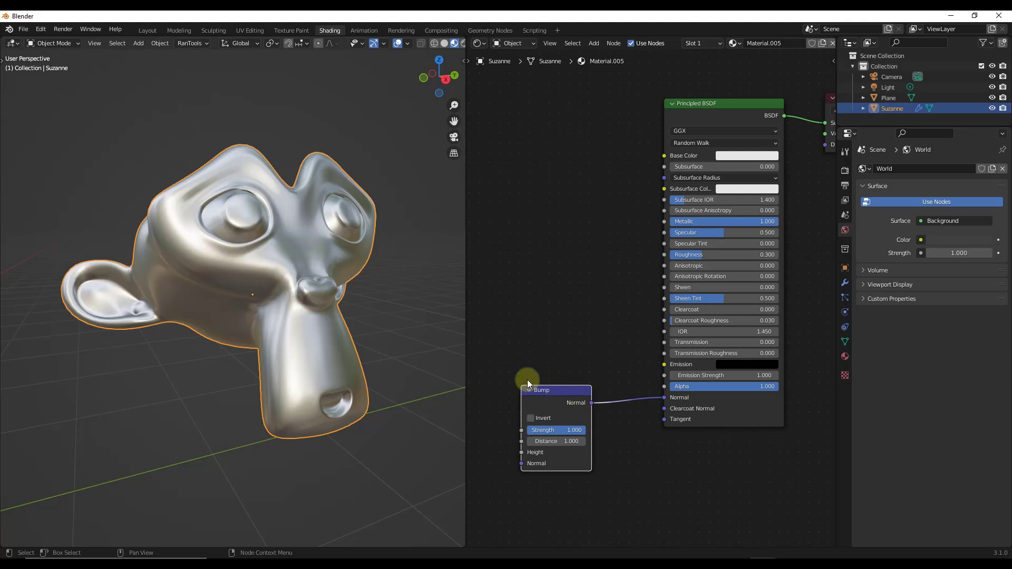
middle_click_drag(278, 280, 411, 287)
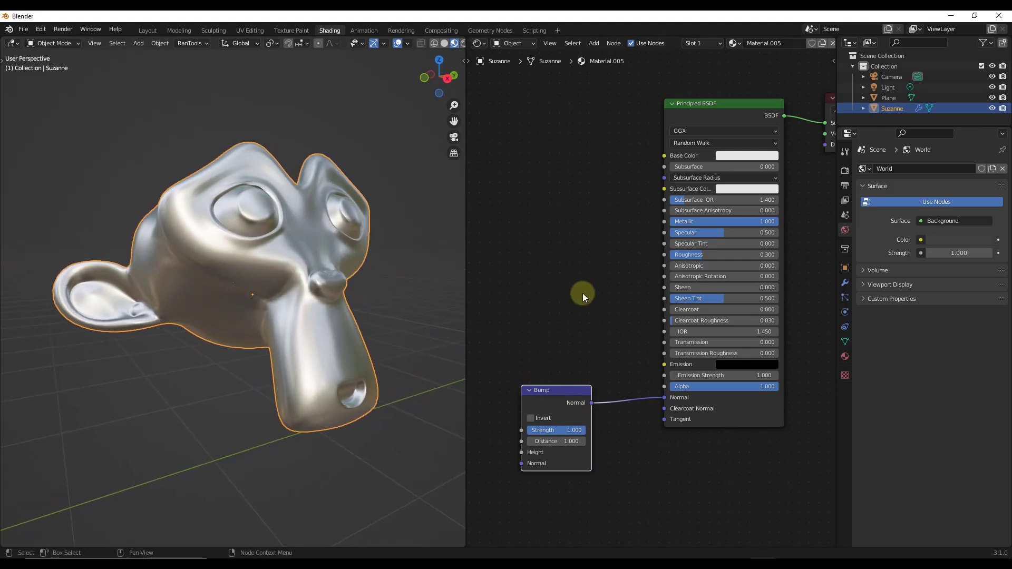
left_click_drag(575, 391, 624, 390)
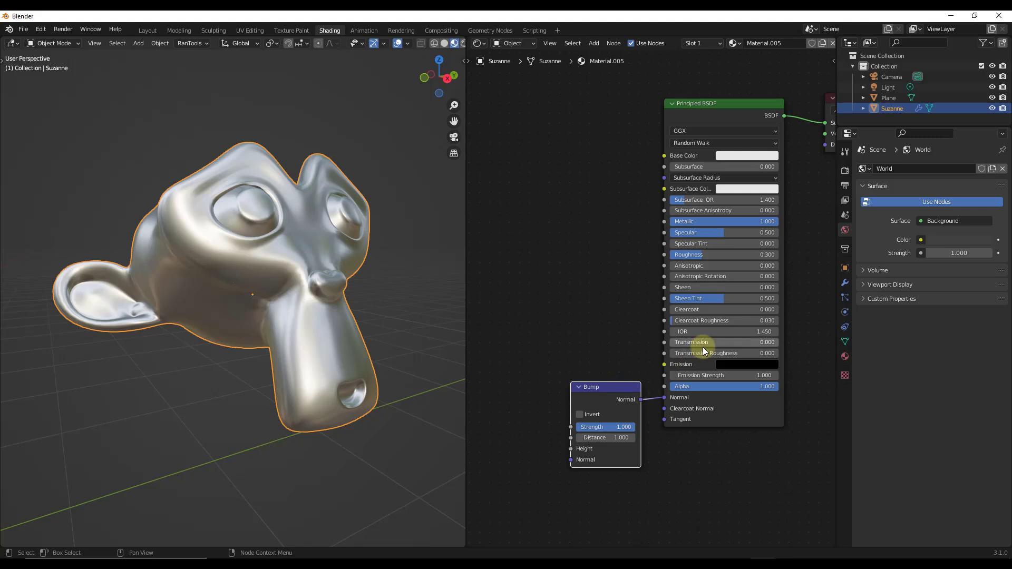
- Add a Noise Texture node before the Bump node
scroll(701, 346, "down", 5)
scroll(642, 407, "up", 3)
key("shift+a")
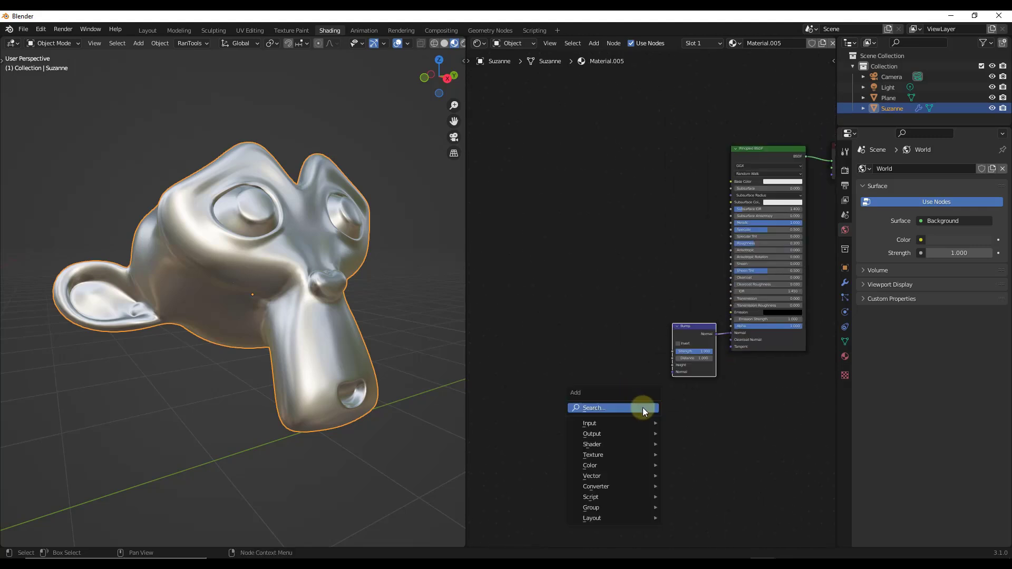
type("noise")
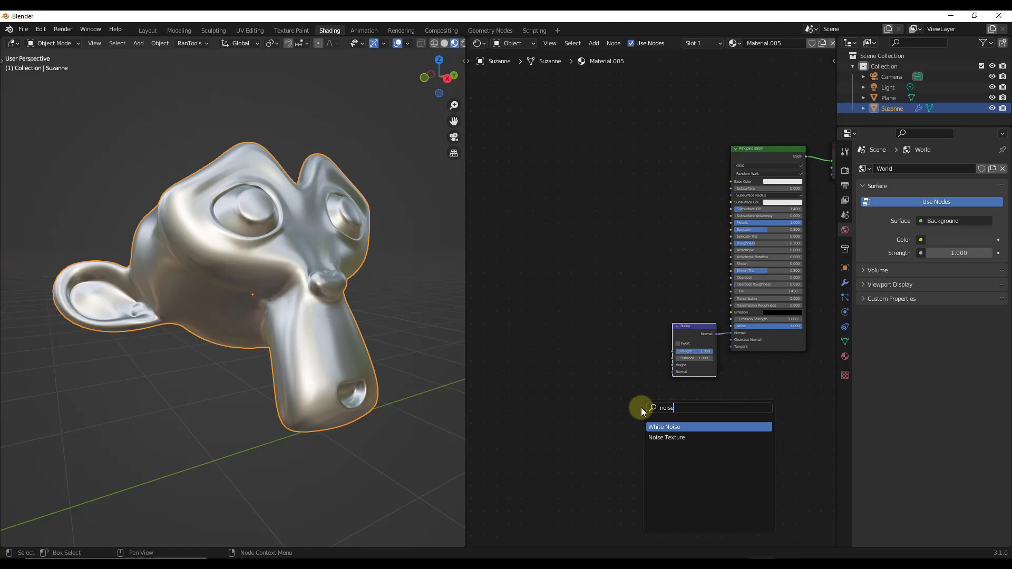
key("Down")
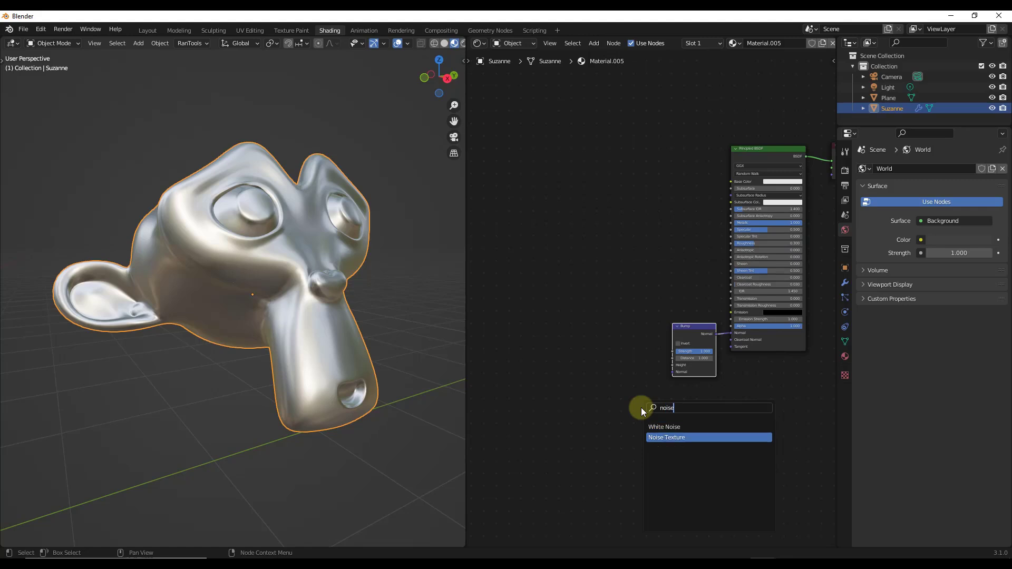
key("Return")
left_click(596, 349)
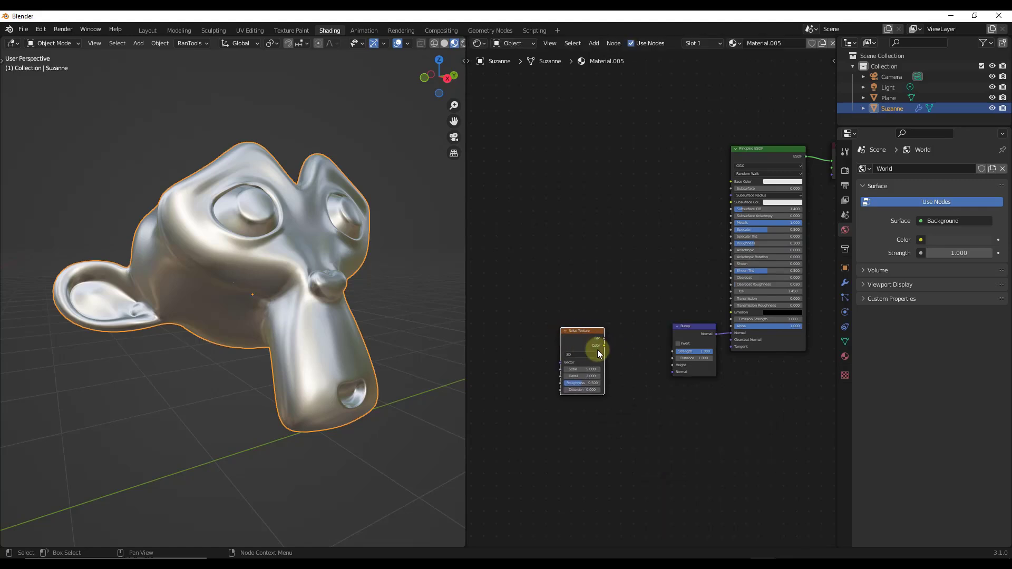
- Connect the Noise Texture's Color output to the Bump node's Height input and check the effect on Suzanne
scroll(650, 356, "up", 1)
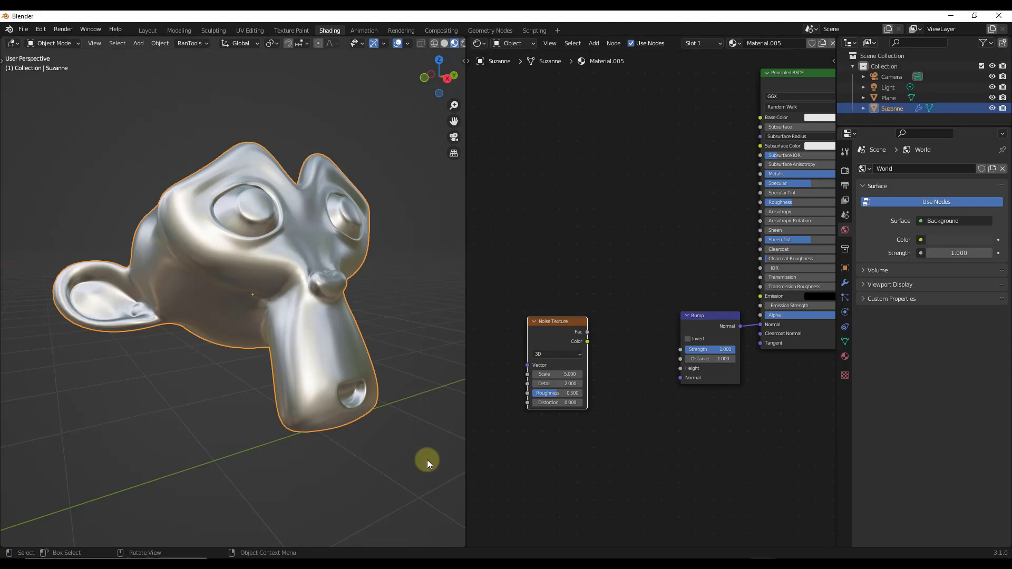
left_click_drag(587, 342, 680, 368)
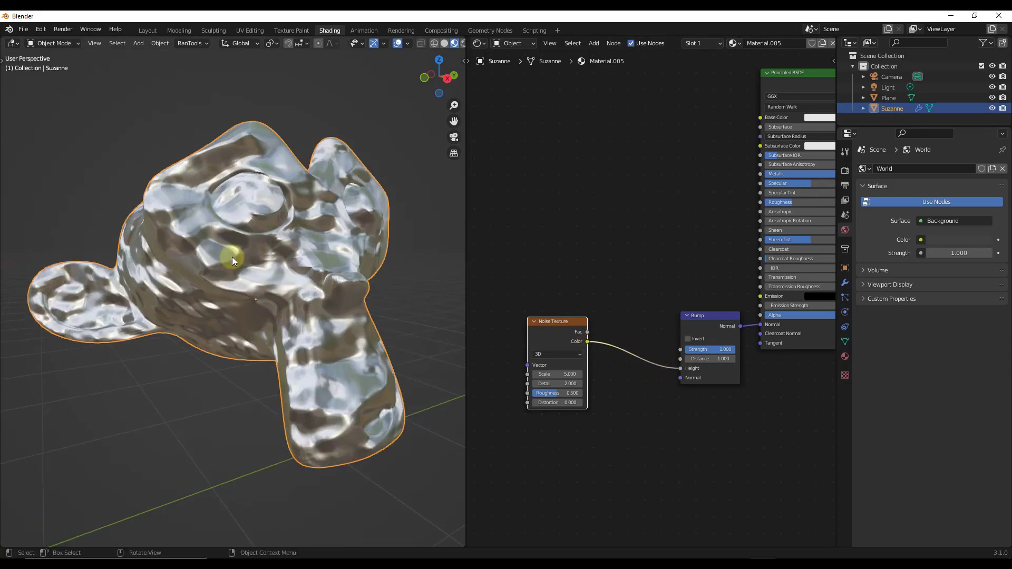
scroll(239, 260, "up", 5)
scroll(241, 259, "down", 5)
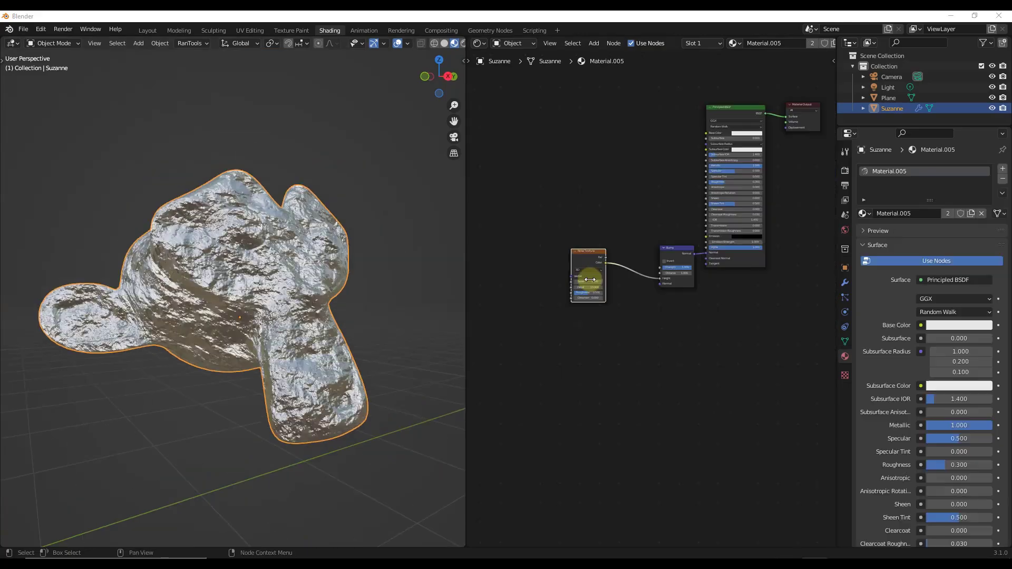
- Set the Noise Texture's Scale to 21.4 and check the finer bumps on Suzanne
scroll(606, 283, "up", 7)
left_click_drag(559, 273, 651, 295)
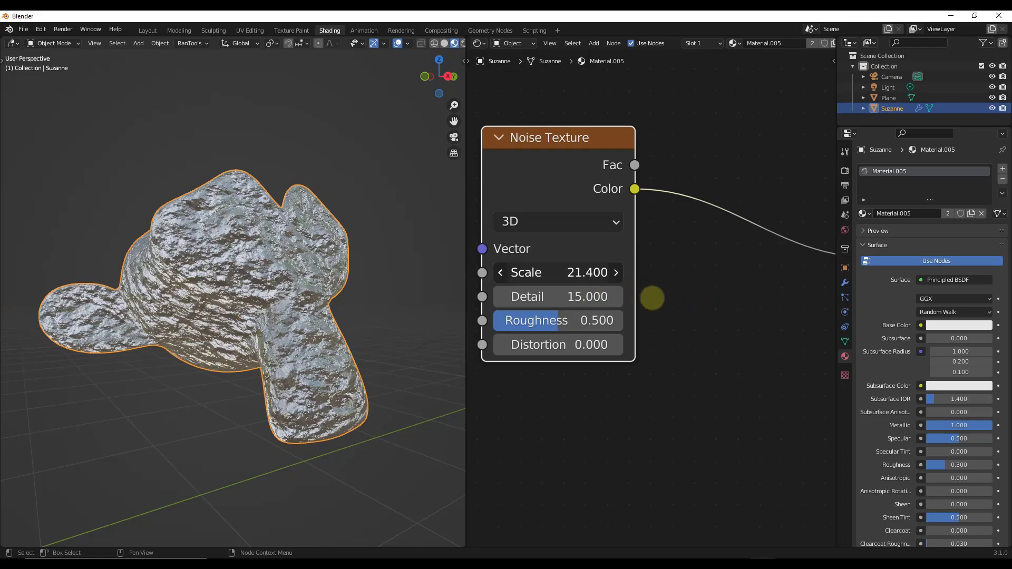
scroll(219, 302, "up", 5)
scroll(219, 302, "down", 5)
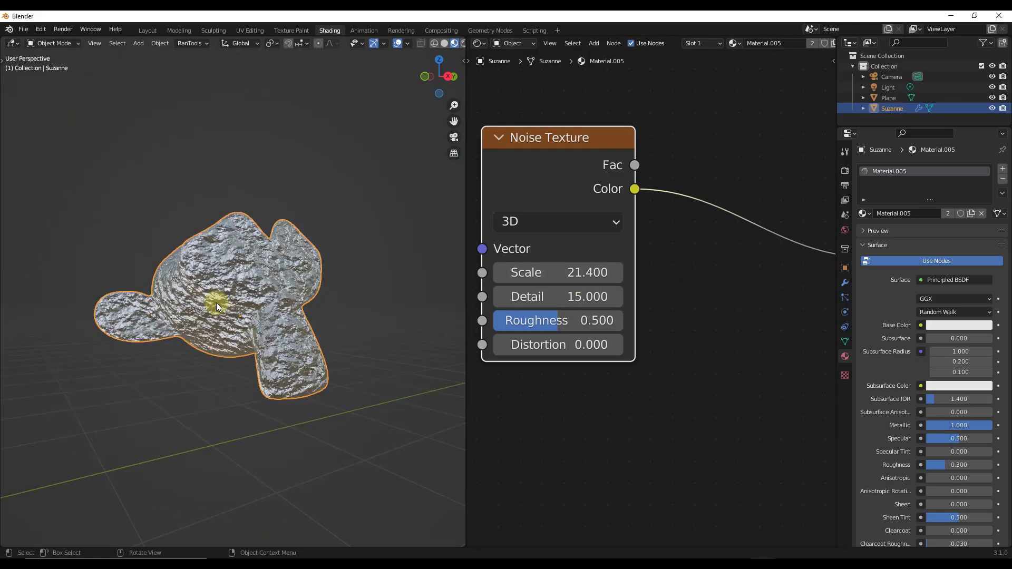
- Set the Principled BSDF's Metallic to 0 and inspect the bumpy surface of Suzanne up close
scroll(546, 214, "down", 6)
middle_click_drag(641, 209, 606, 310)
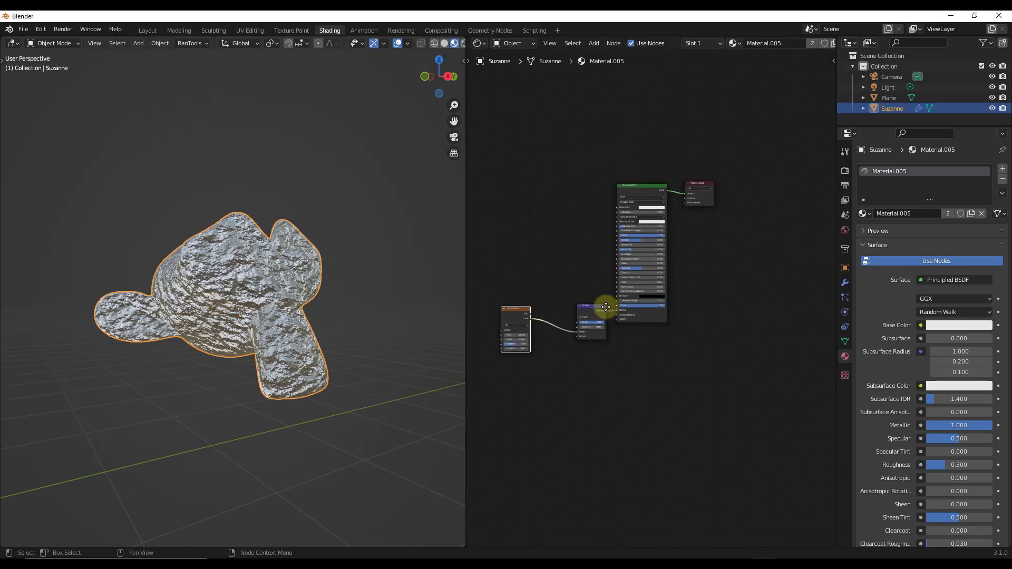
scroll(650, 220, "up", 4)
left_click_drag(676, 224, 515, 235)
scroll(241, 305, "up", 5)
scroll(258, 311, "up", 3)
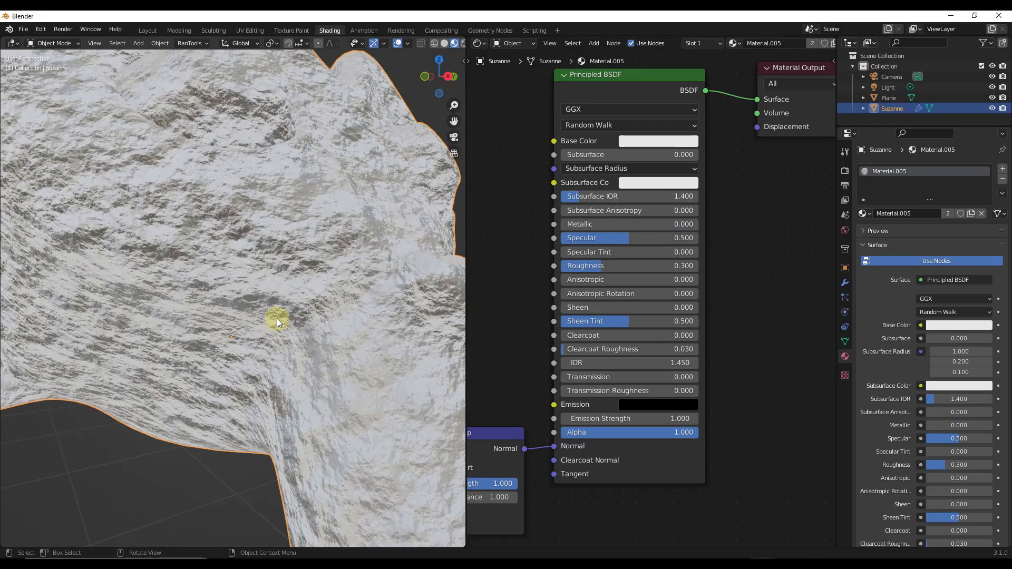
scroll(288, 311, "up", 3)
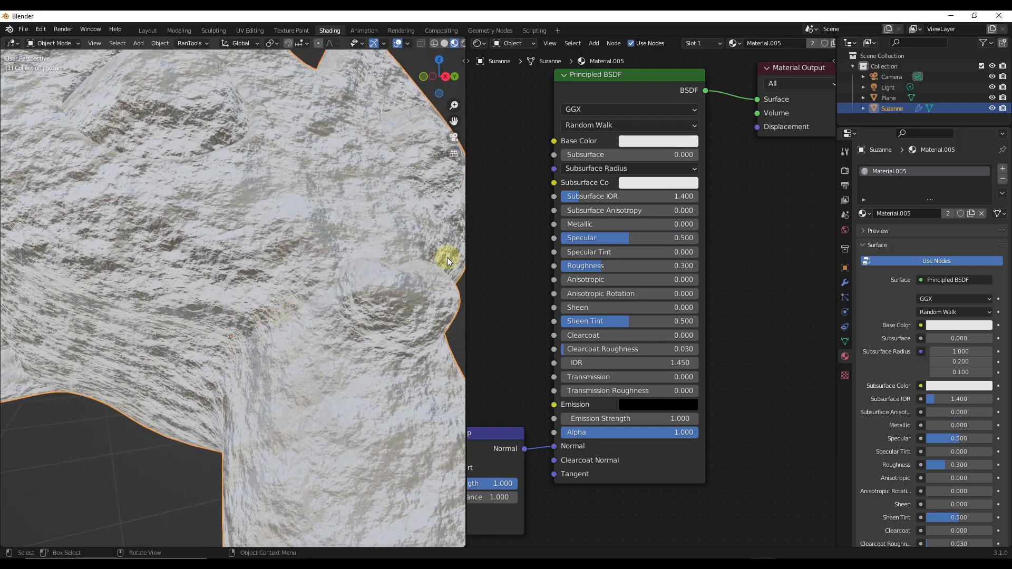
scroll(447, 257, "down", 6)
scroll(659, 246, "down", 3)
- Set the Noise Texture's Scale to 14.8 and the Principled BSDF's Metallic to 1.0, and check the model
middle_click_drag(659, 246, 663, 229)
mouse_move(497, 357)
left_mouse_down()
mouse_move(441, 363)
mouse_move(487, 358)
left_mouse_up()
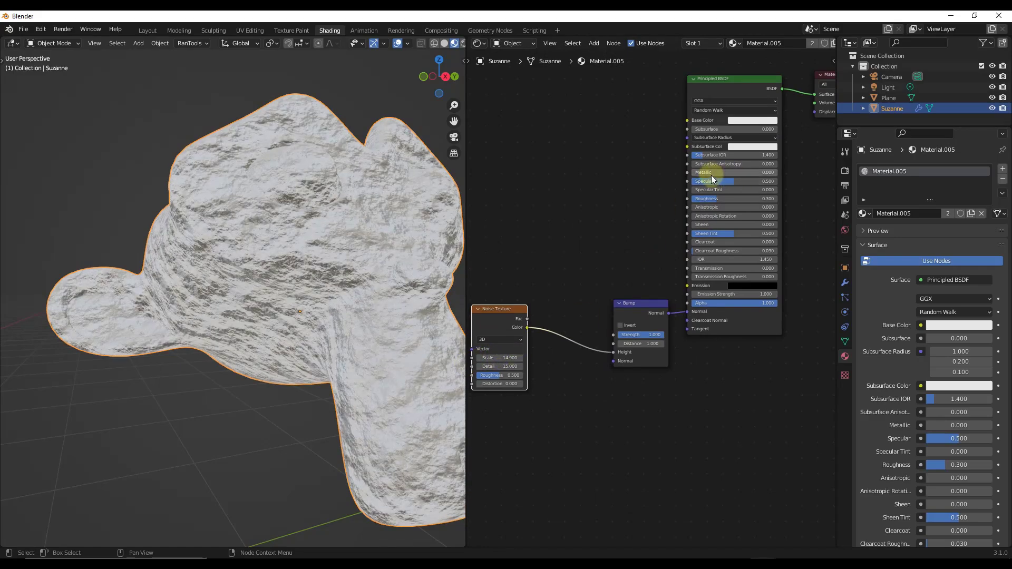
left_click_drag(710, 174, 770, 173)
scroll(659, 200, "down", 3)
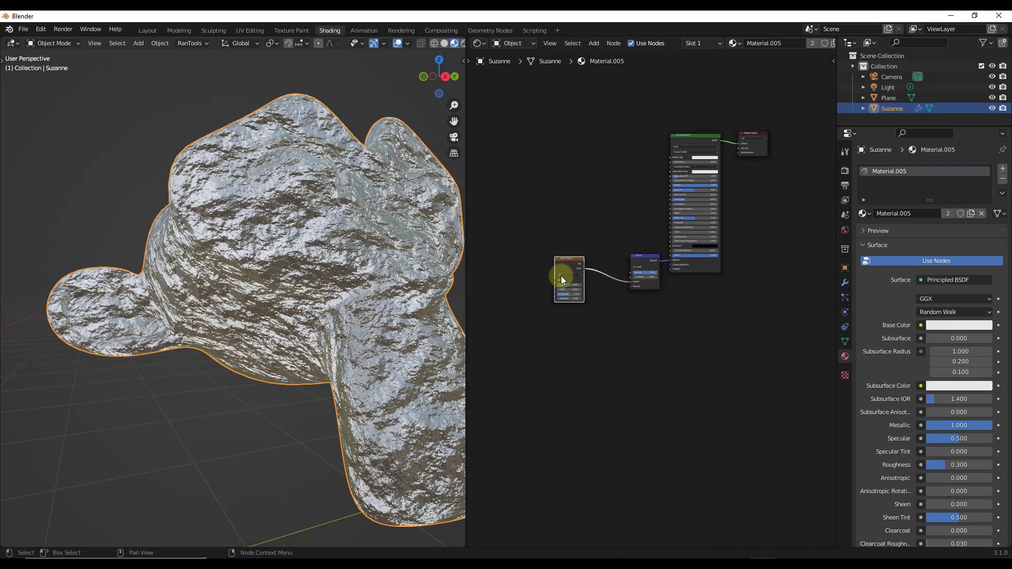
scroll(314, 256, "down", 3)
middle_click_drag(334, 255, 374, 276)
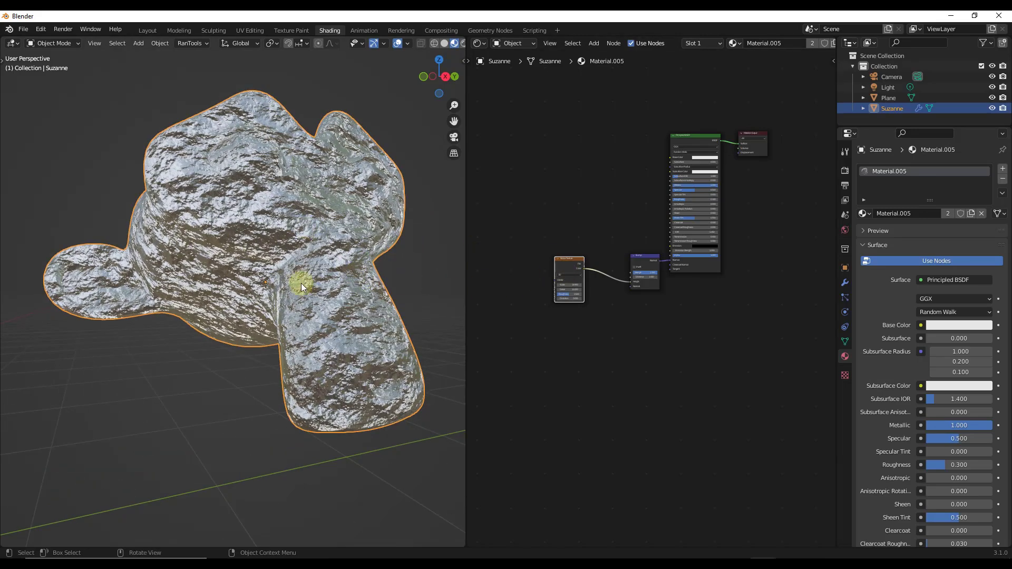
middle_click_drag(301, 283, 306, 285)
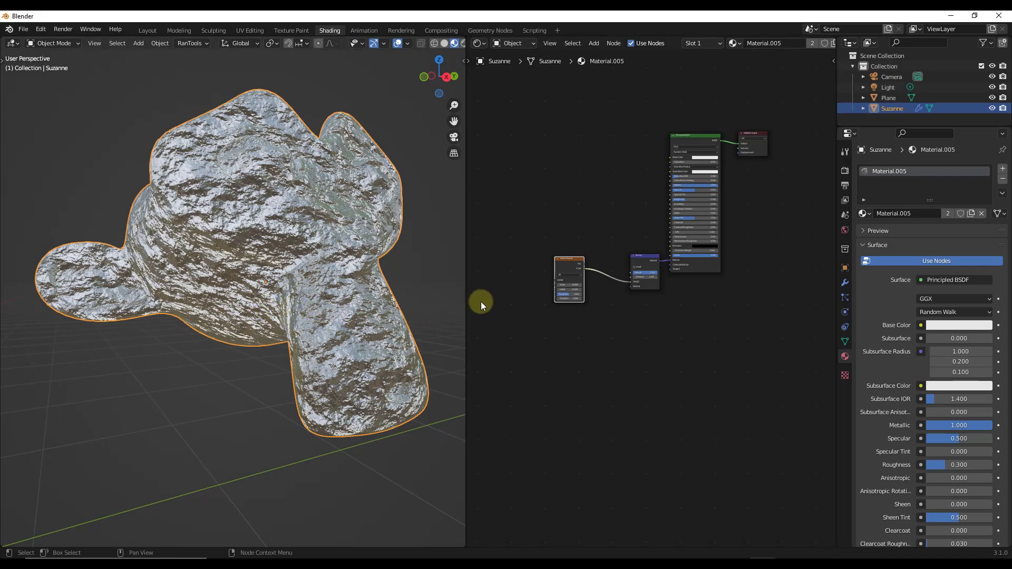
- Move the Noise Texture away from the Bump node and insert a ColorRamp on the link between them
left_click_drag(568, 264, 509, 250)
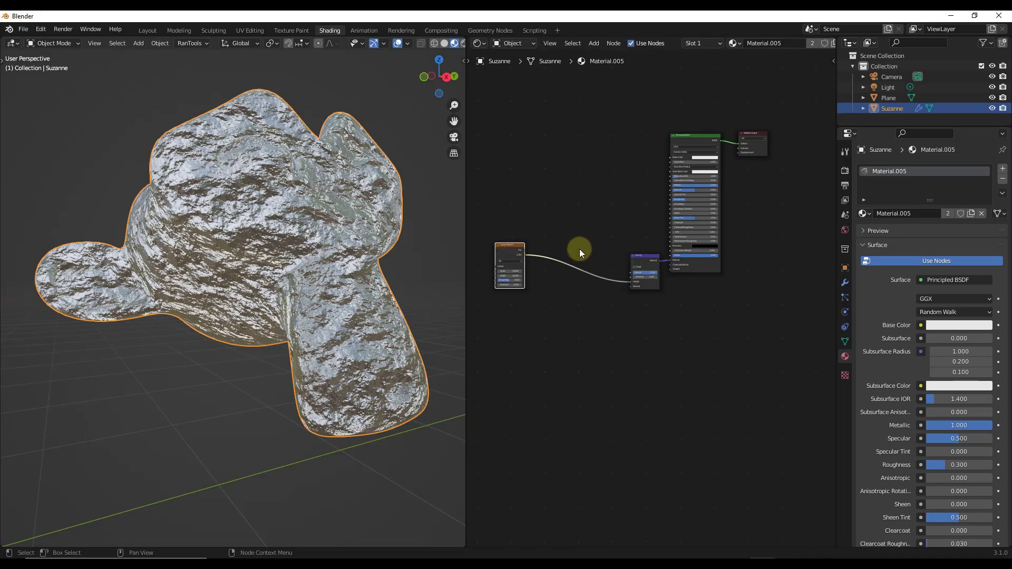
scroll(571, 249, "up", 2)
key("shift+a")
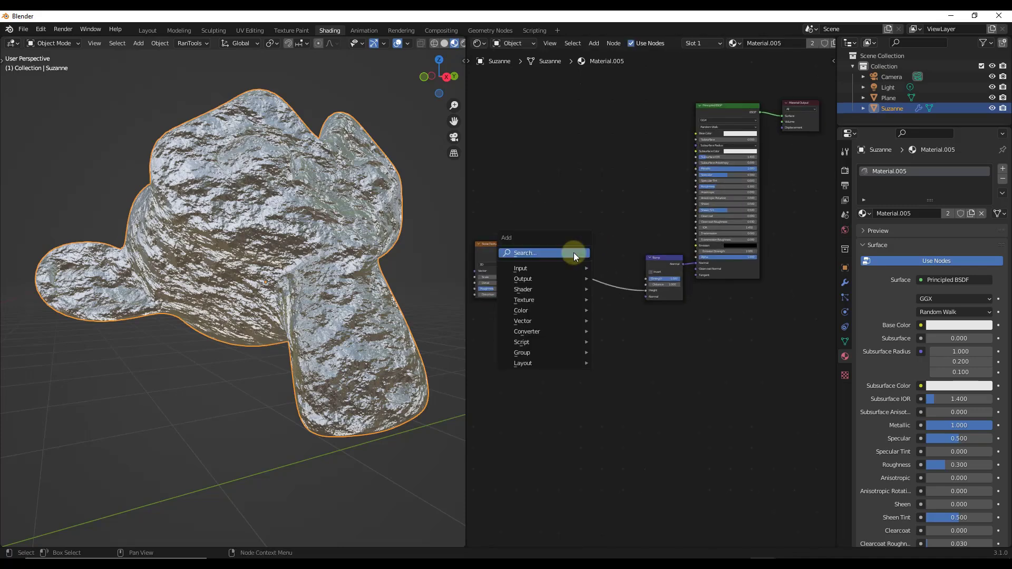
left_click(574, 253)
type("color")
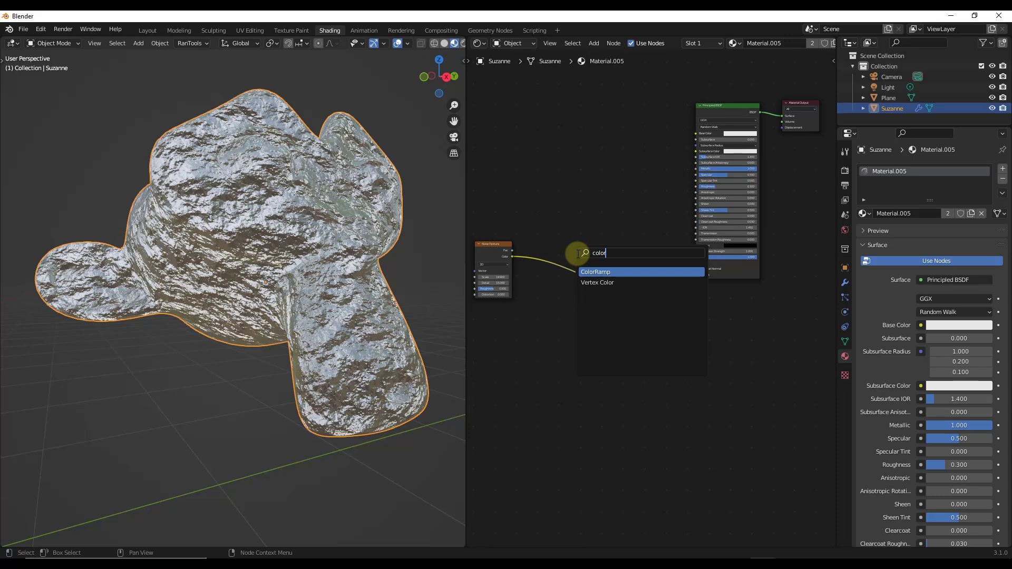
left_click(606, 271)
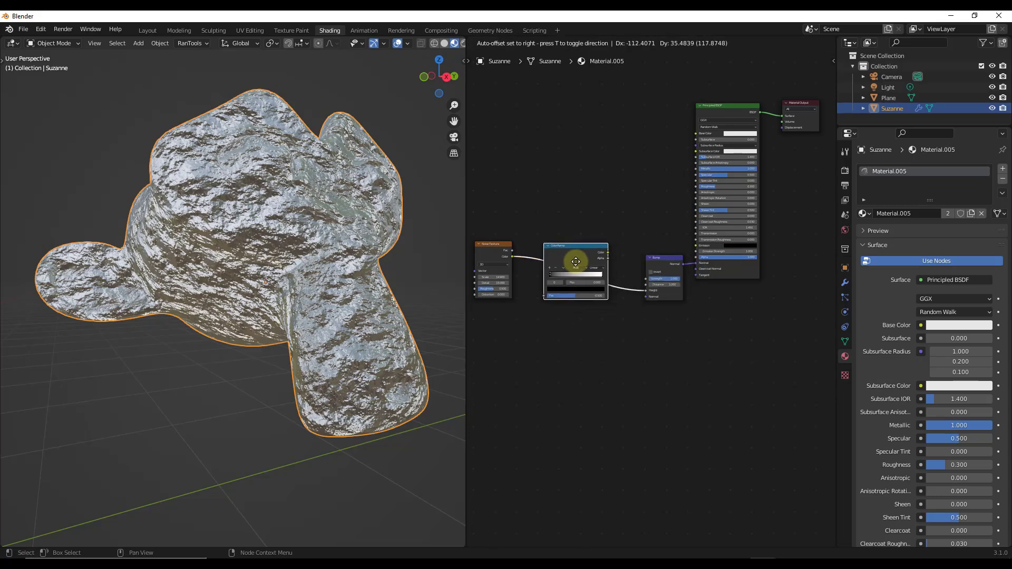
left_click(576, 261)
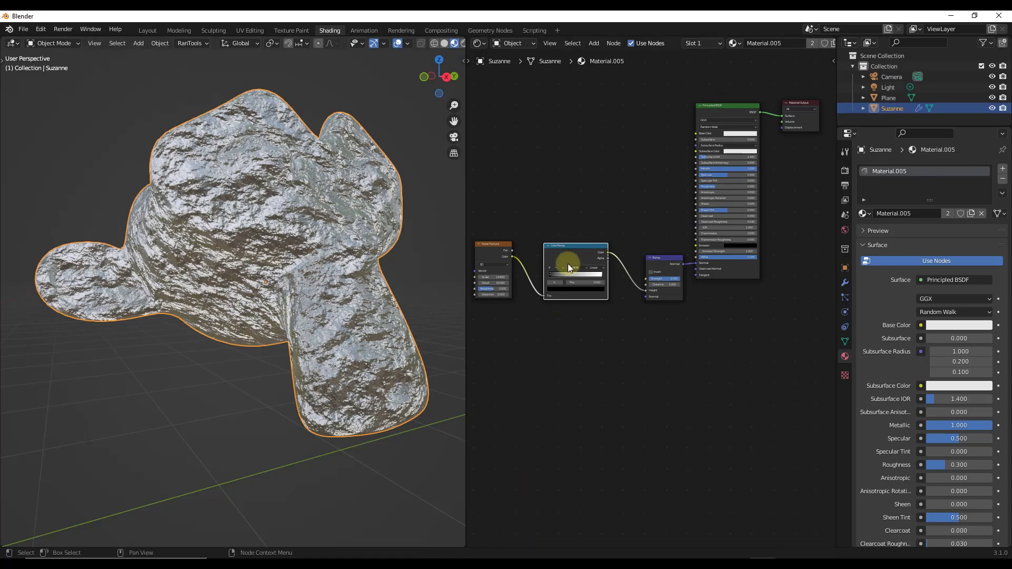
- Bring the ColorRamp's black and white stops closer together, with the white stop at 0.459, and inspect Suzanne's patchy bumps
scroll(568, 263, "up", 5)
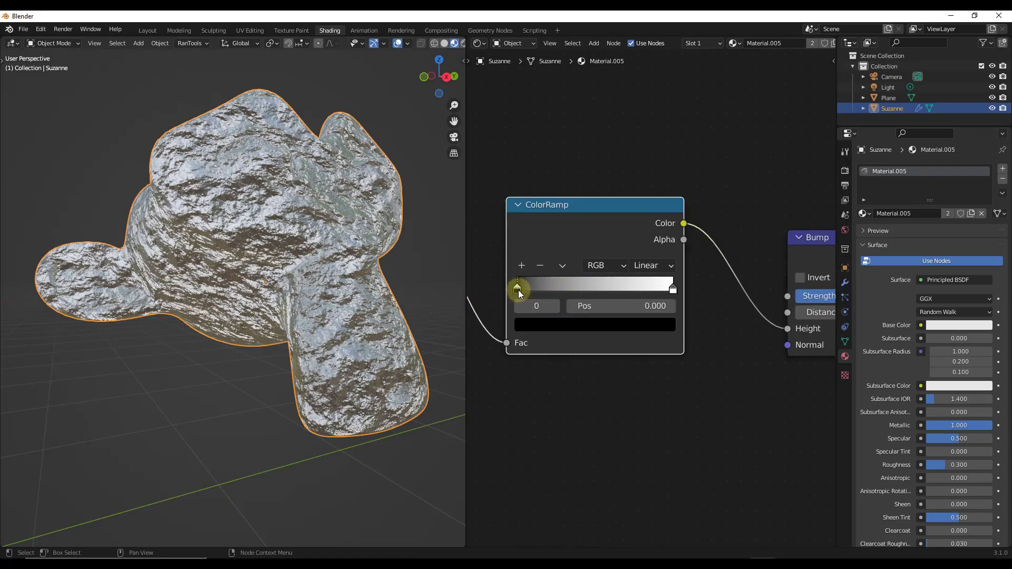
left_click_drag(518, 290, 559, 290)
left_click_drag(673, 289, 597, 290)
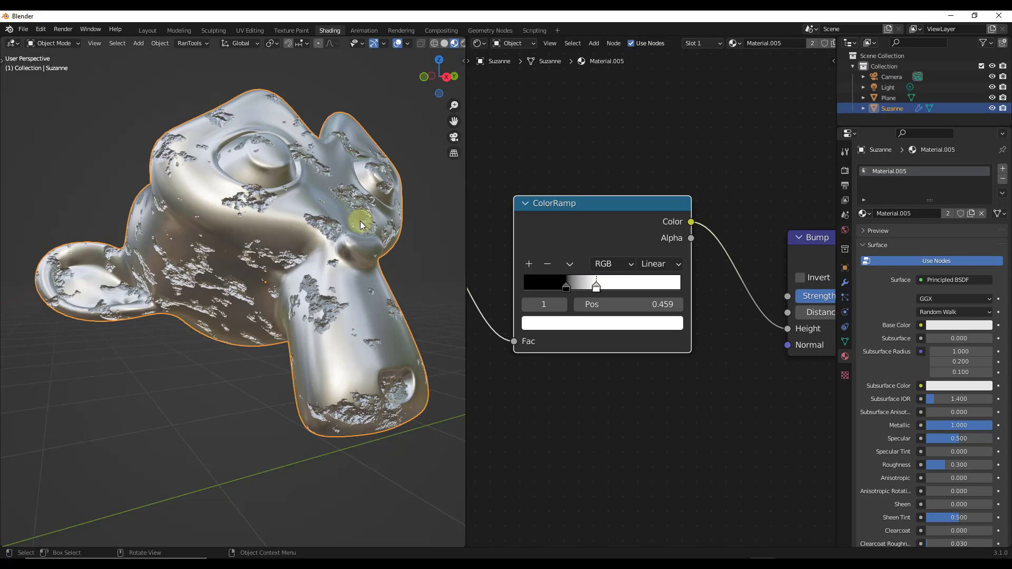
middle_click_drag(362, 219, 331, 270)
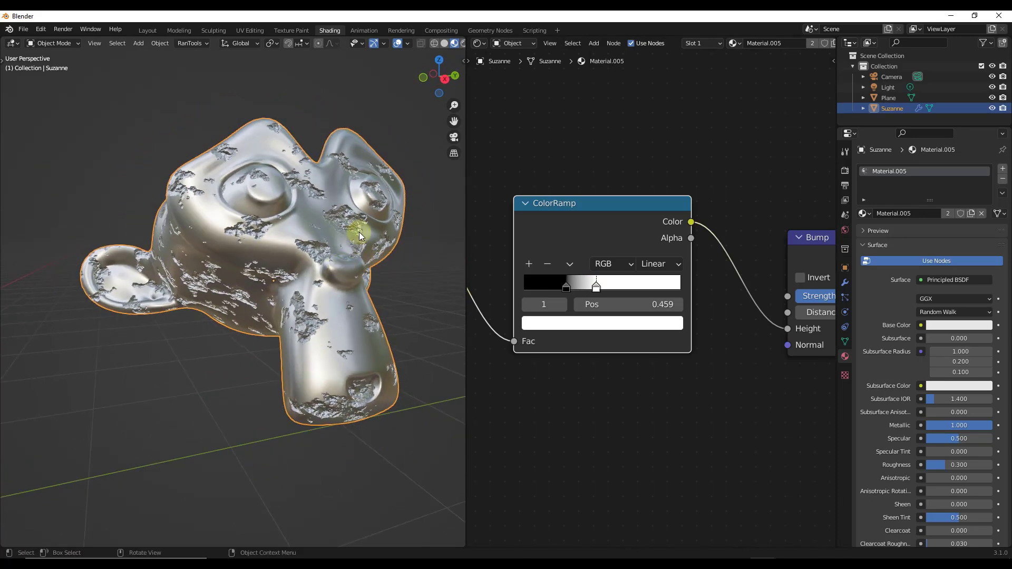
middle_click_drag(360, 235, 459, 298)
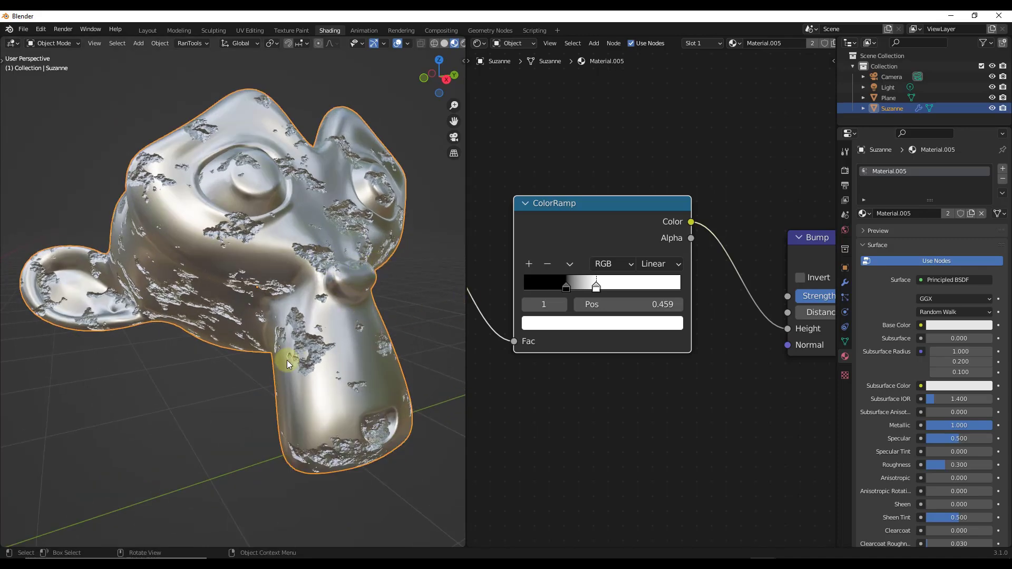
middle_click_drag(286, 359, 458, 316)
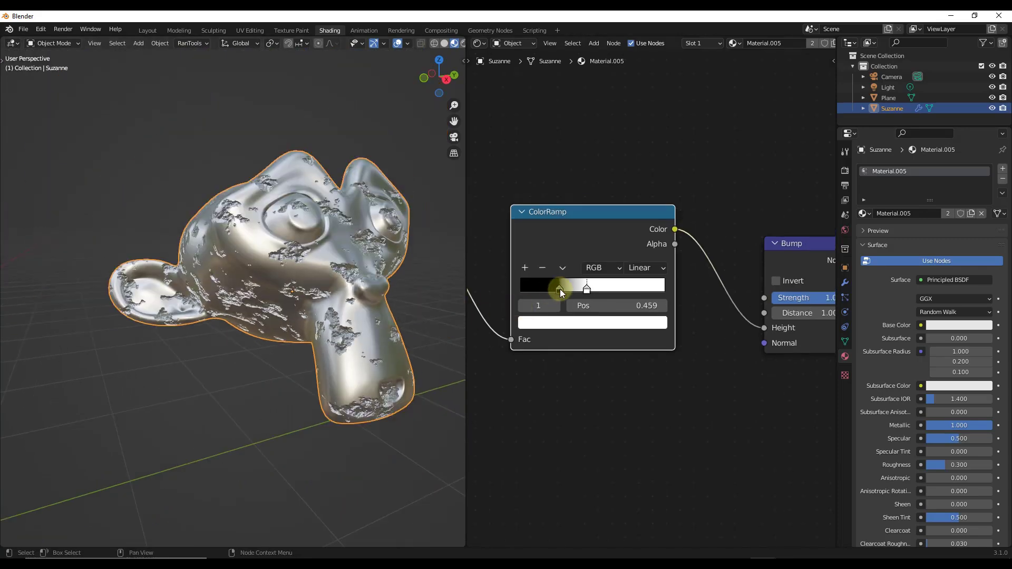
- Reverse the ColorRamp so white comes before black, set the black stop to 0.477, and check the raised patches on Suzanne
mouse_move(560, 293)
left_mouse_down()
mouse_move(600, 293)
mouse_move(544, 294)
left_mouse_up()
left_click(594, 294)
left_click_drag(583, 290, 591, 290)
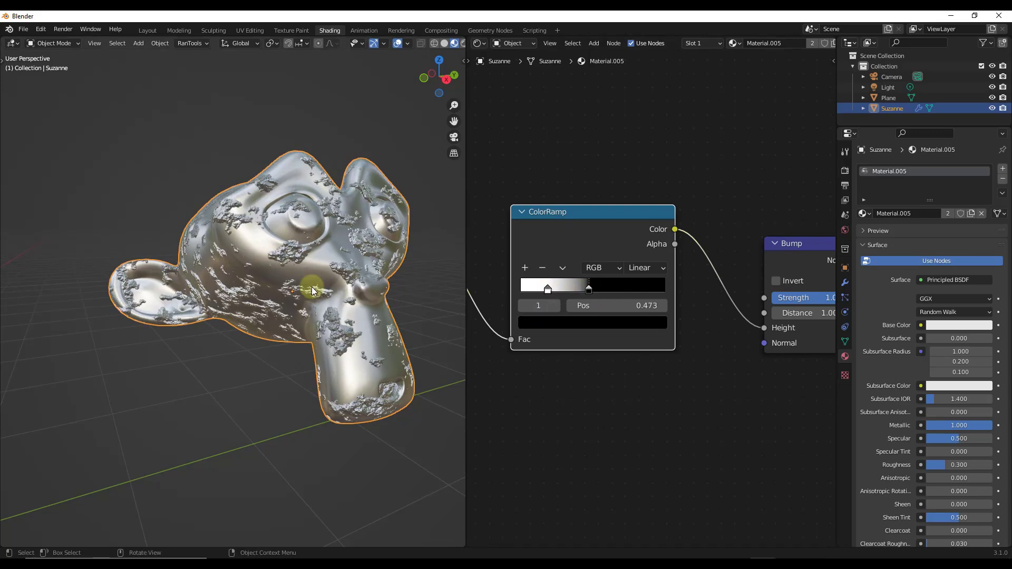
middle_click_drag(305, 289, 366, 260, "ctrl")
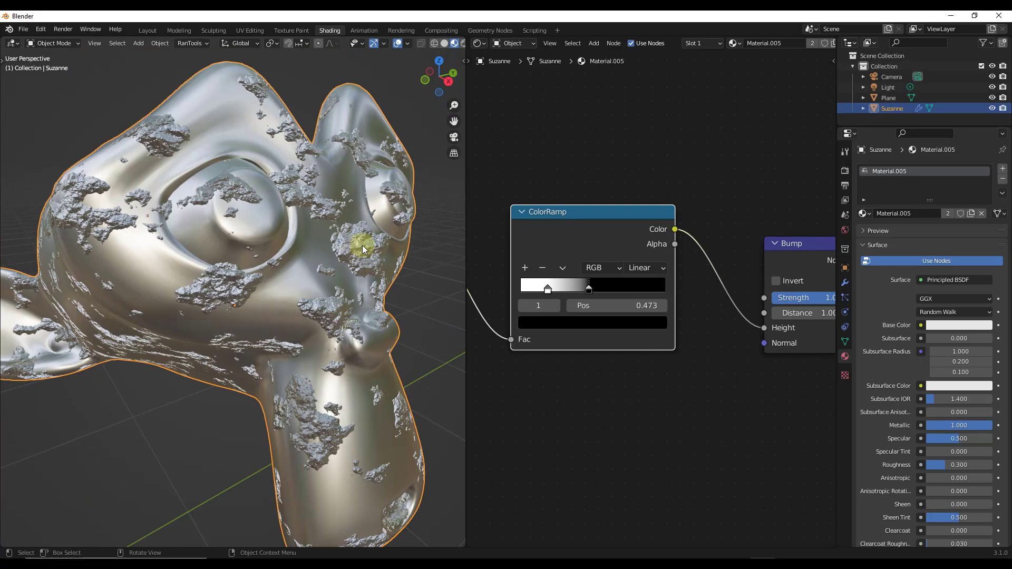
left_click_drag(589, 292, 589, 290)
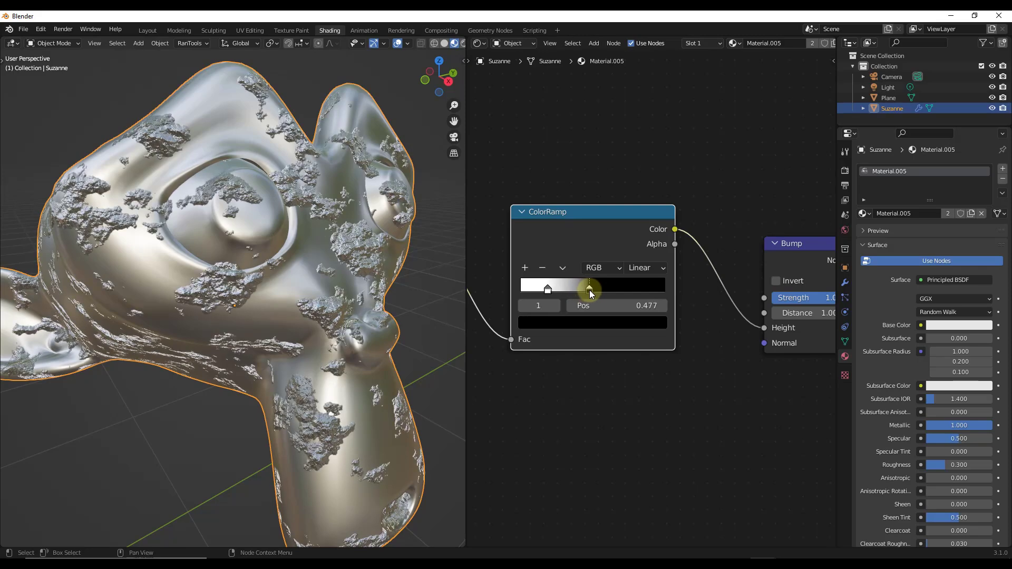
- Duplicate the ColorRamp below the original and reverse the copy to run from black at 0.300 to white at 0.509
scroll(596, 252, "down", 3)
left_click_drag(597, 241, 598, 200)
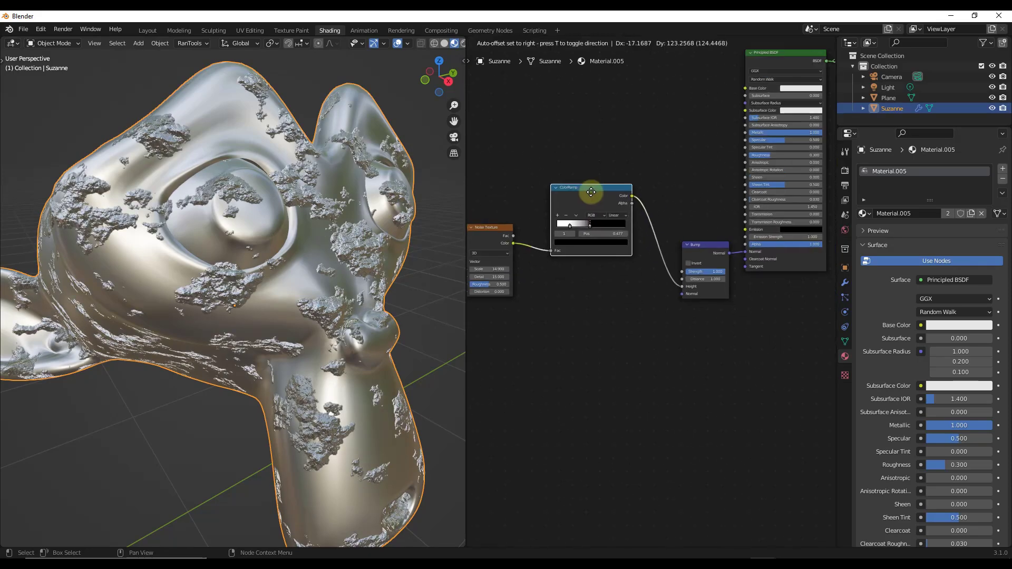
key("shift+d")
left_click(592, 280)
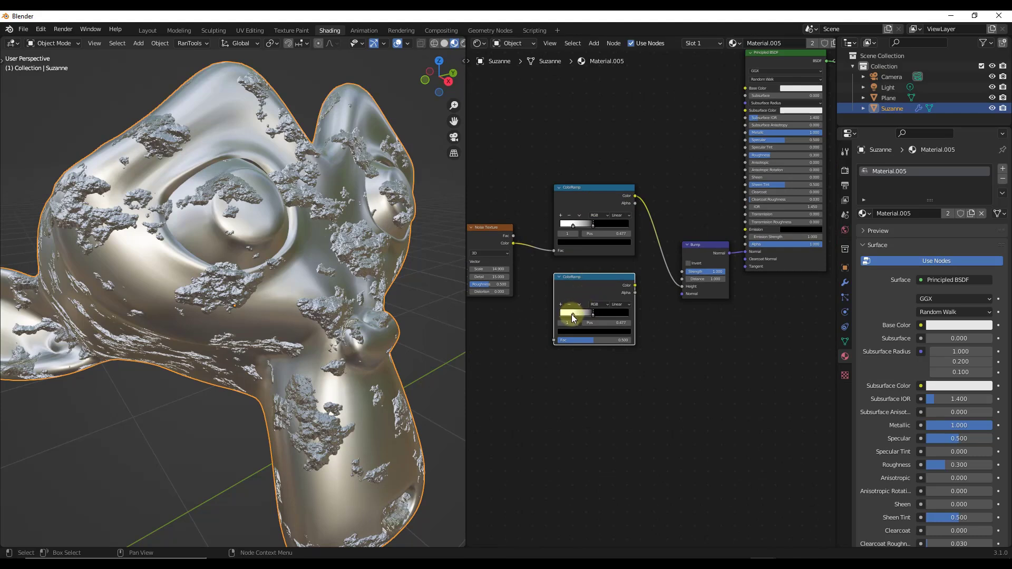
left_click_drag(573, 318, 584, 285)
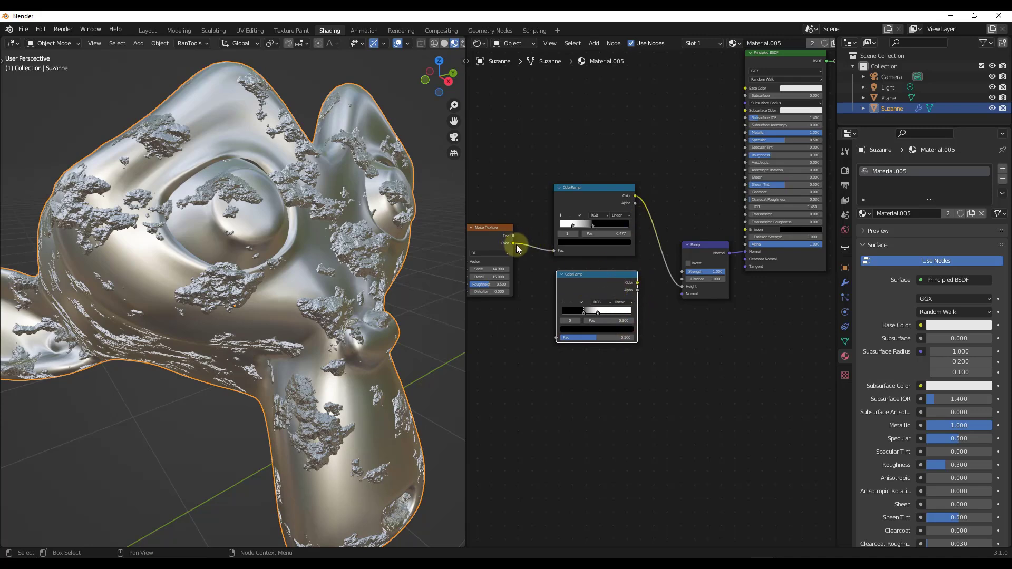
- Link the Noise Texture's Color to the duplicate ColorRamp's Fac and compare each ramp's Color as the Bump node's Height input
left_click_drag(636, 283, 682, 286)
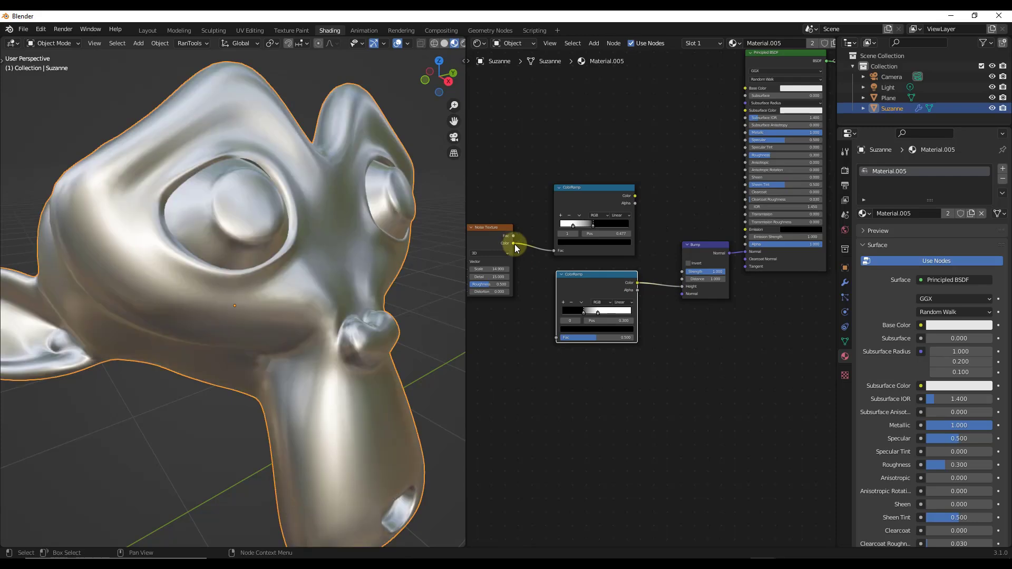
left_click_drag(513, 243, 556, 338)
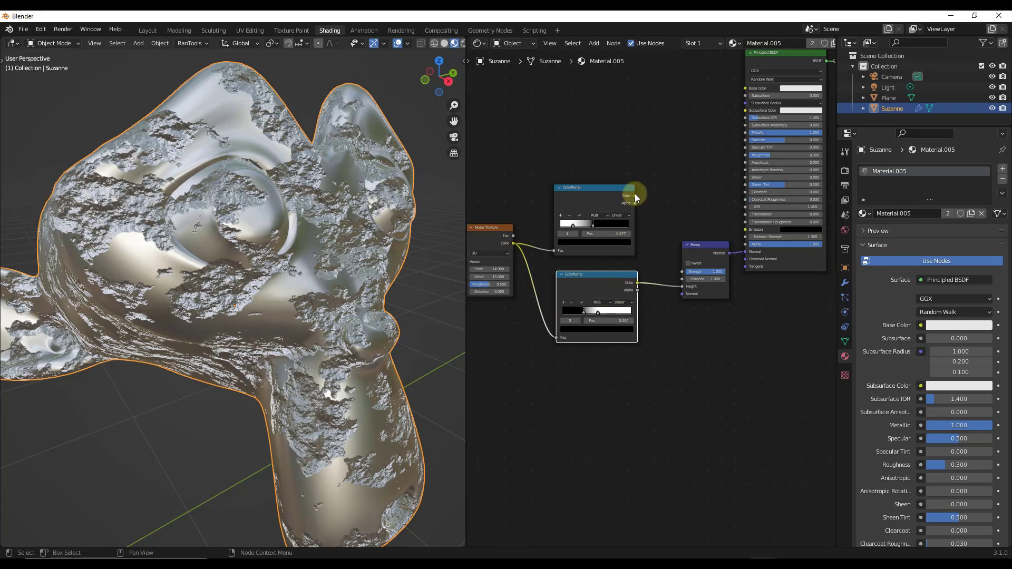
left_click_drag(635, 196, 682, 286)
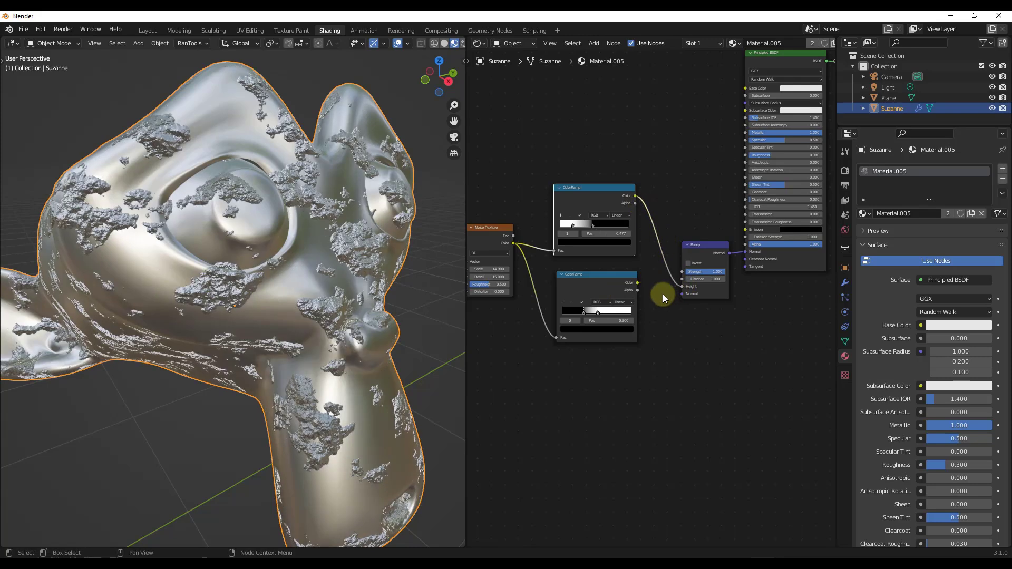
- Connect the duplicate ColorRamp's Color to the Bump node's Height and set its white stop to 0.473
scroll(596, 288, "up", 2)
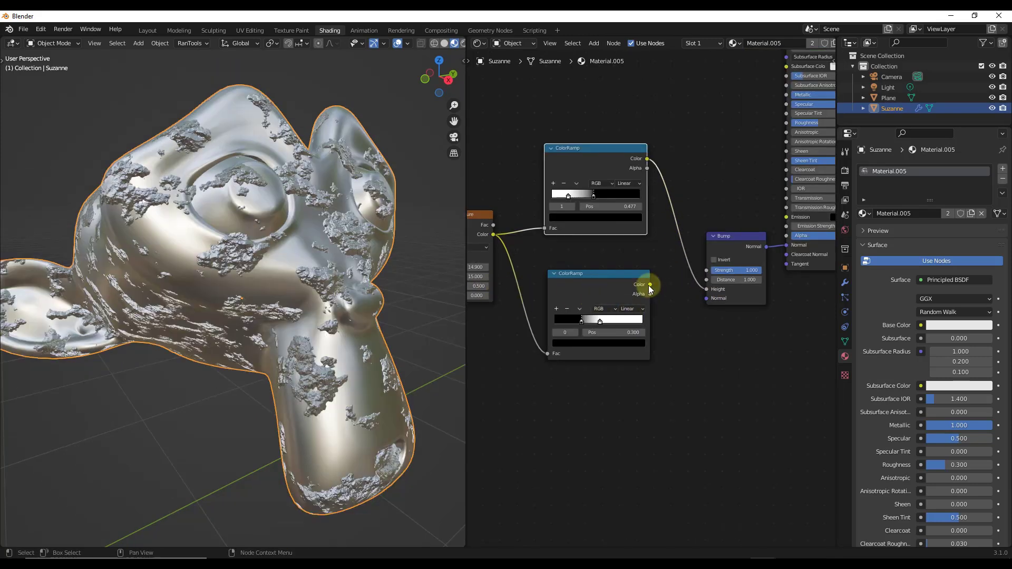
left_click_drag(650, 285, 706, 289)
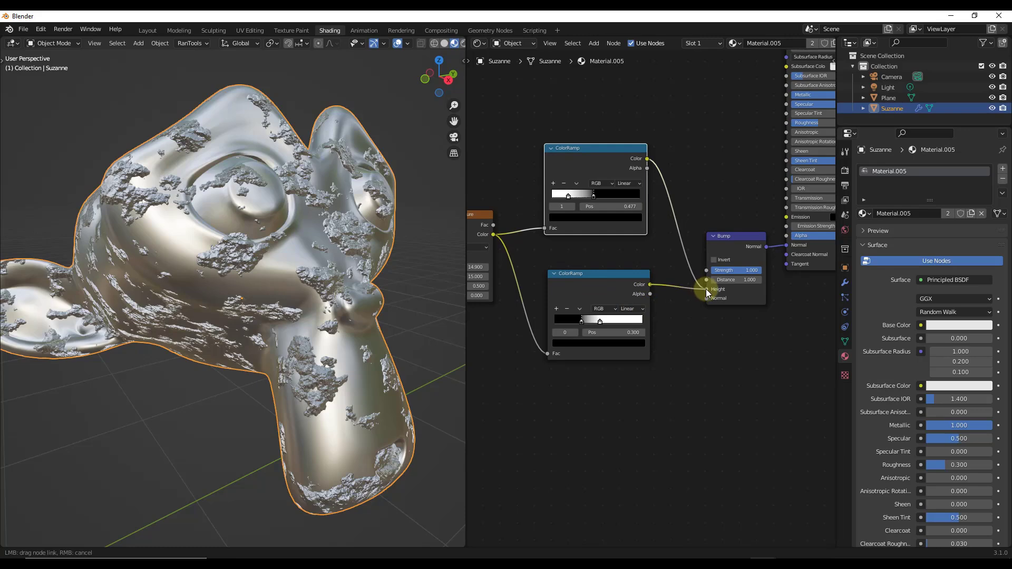
left_click(600, 321)
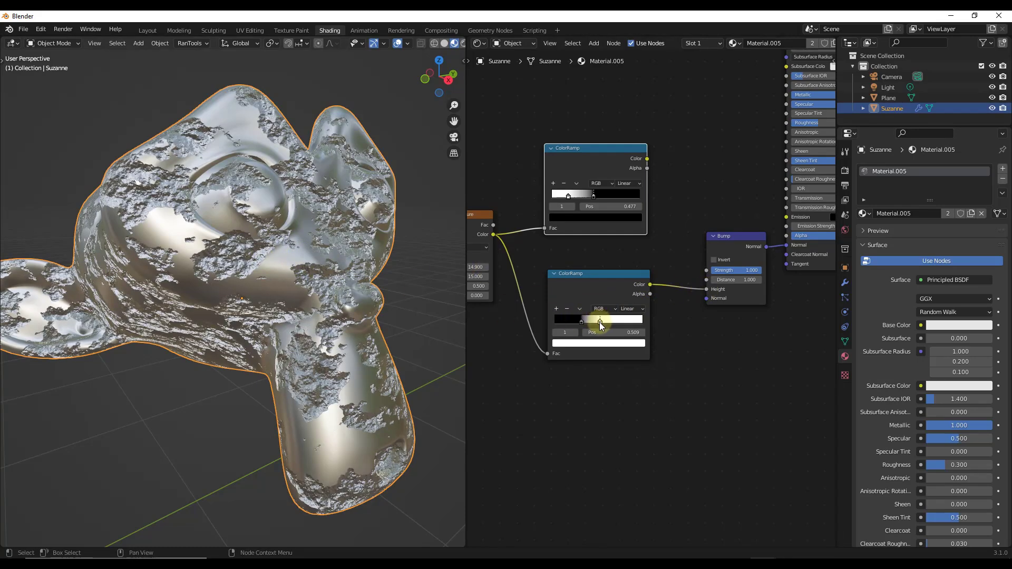
left_click_drag(601, 322, 597, 325)
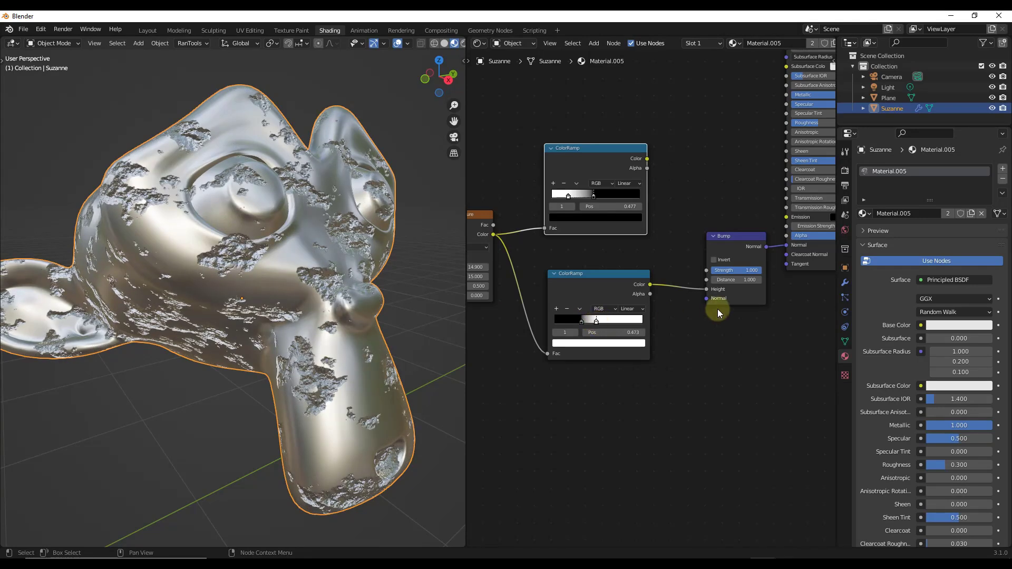
- Set the Noise Texture's Scale to 16.6, Detail to 7.8 and Roughness to 0, and check the surface of Suzanne
scroll(669, 288, "down", 3)
scroll(559, 279, "up", 4)
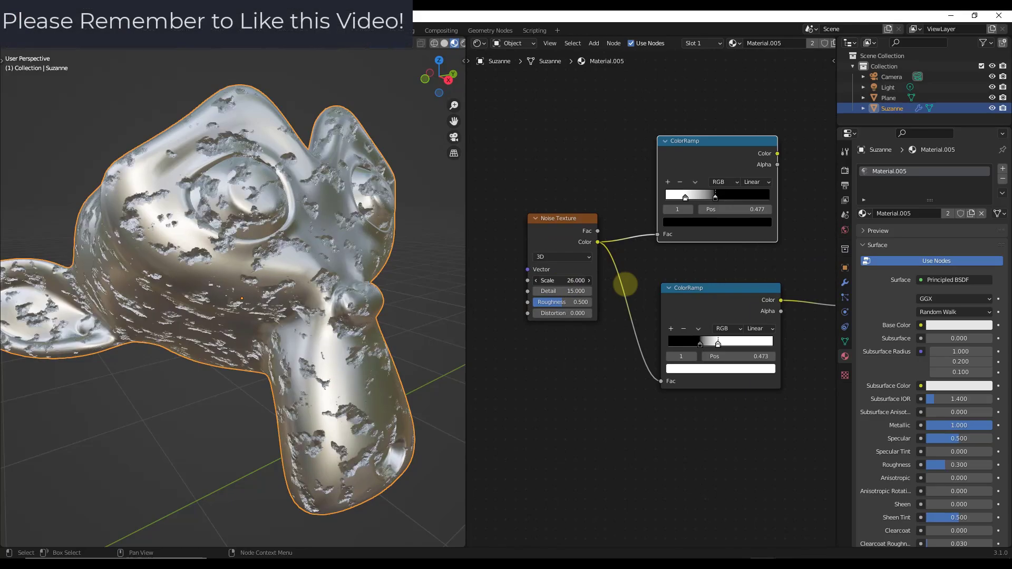
left_click_drag(630, 286, 528, 311)
scroll(302, 257, "down", 8)
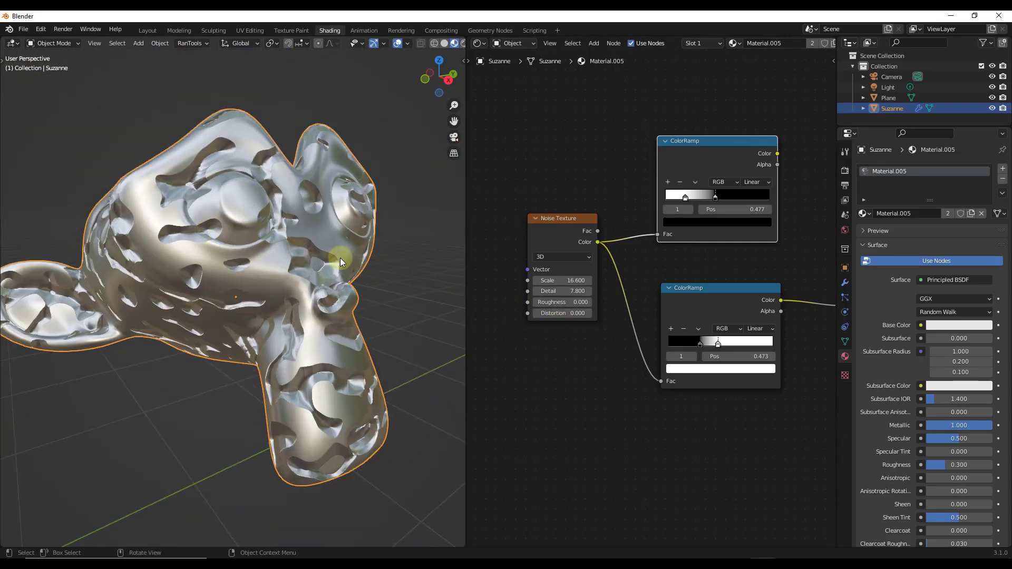
- Set the Noise Texture's Roughness to 1.0 and inspect the fine speckled bumps on Suzanne up close
left_click_drag(551, 305, 620, 309)
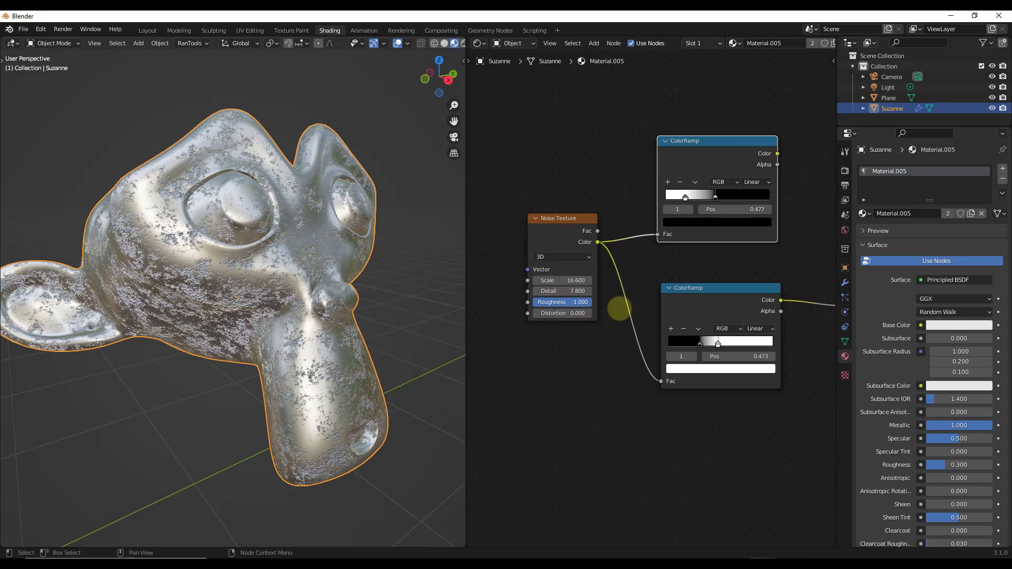
scroll(285, 261, "up", 5)
scroll(298, 279, "down", 4)
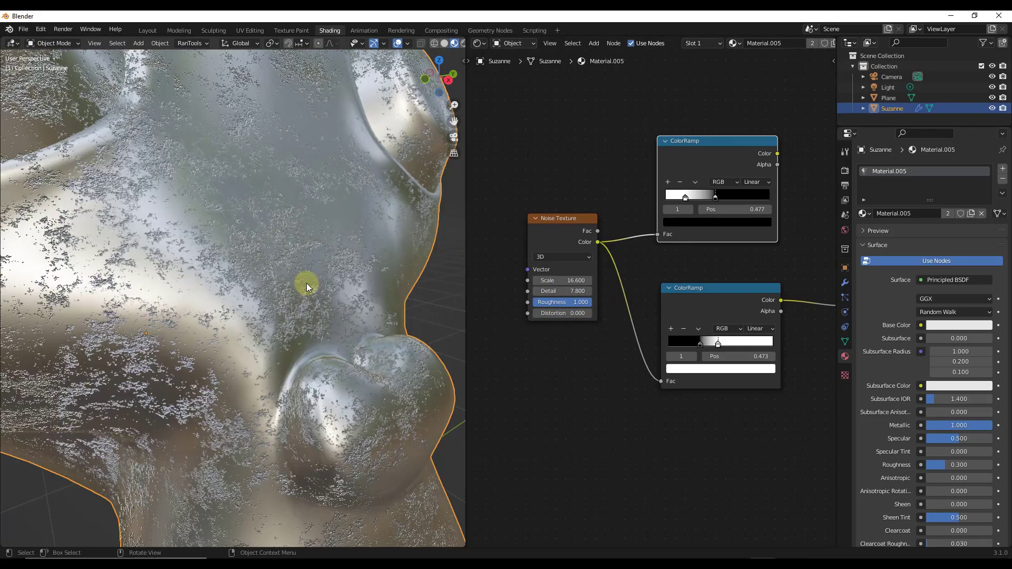
scroll(315, 237, "down", 5)
scroll(323, 286, "up", 5)
scroll(295, 249, "down", 5)
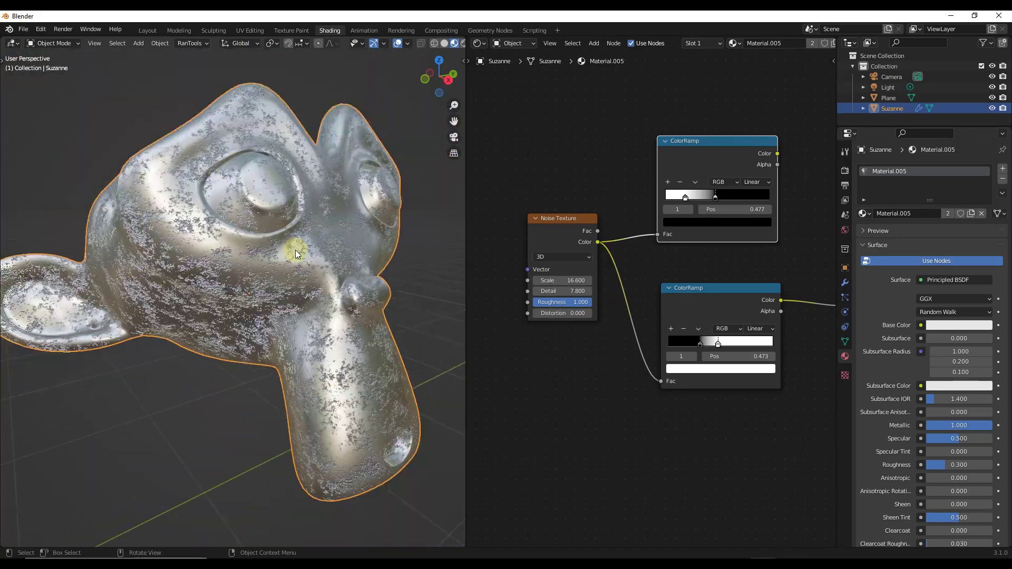
scroll(333, 260, "up", 5)
scroll(333, 260, "down", 5)
middle_click_drag(320, 233, 369, 248)
- Set the Noise Texture's Roughness to about 0.7 and inspect the corroded patches on Suzanne
left_click_drag(575, 305, 553, 303)
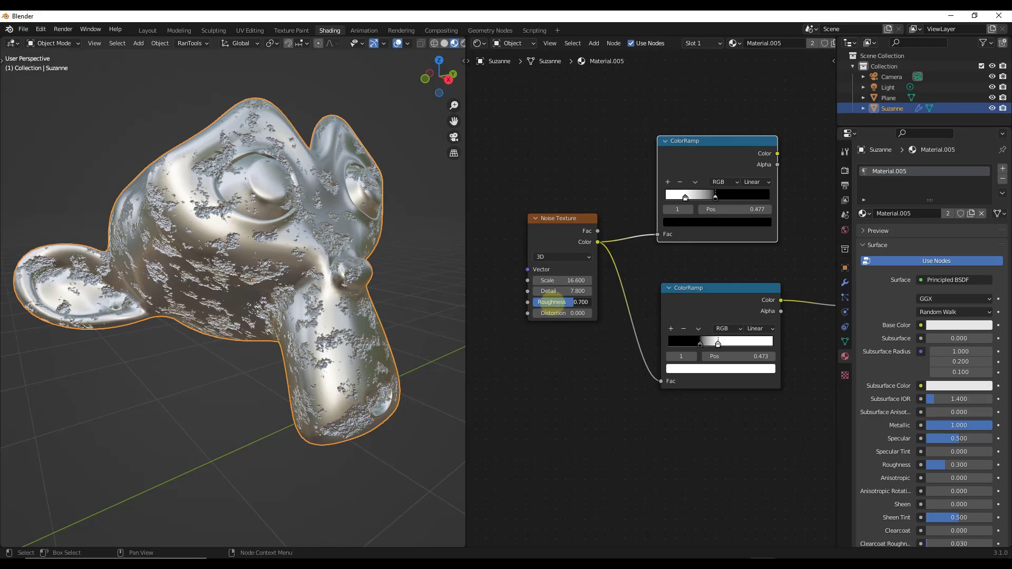
scroll(346, 257, "up", 10)
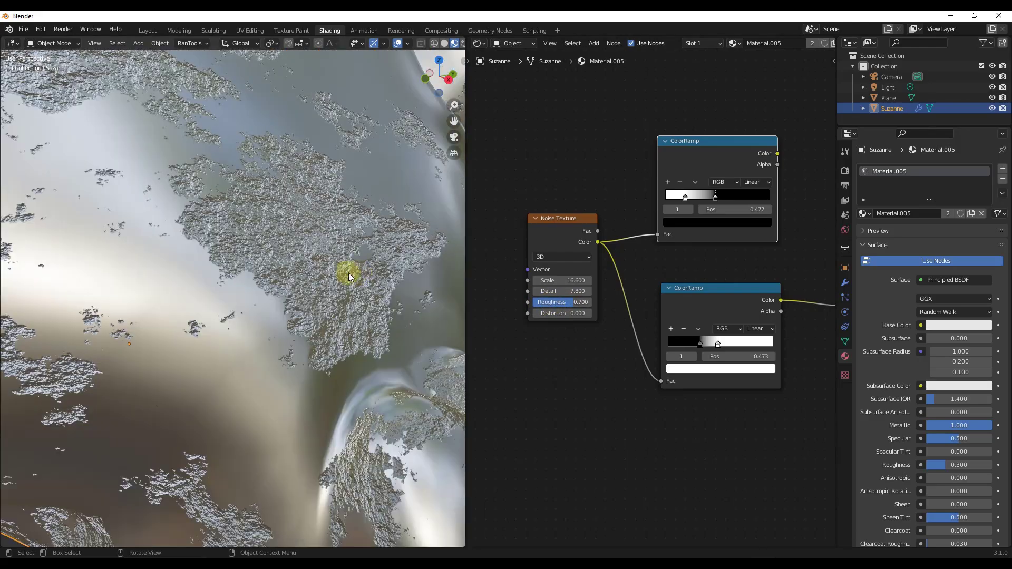
scroll(346, 271, "down", 10)
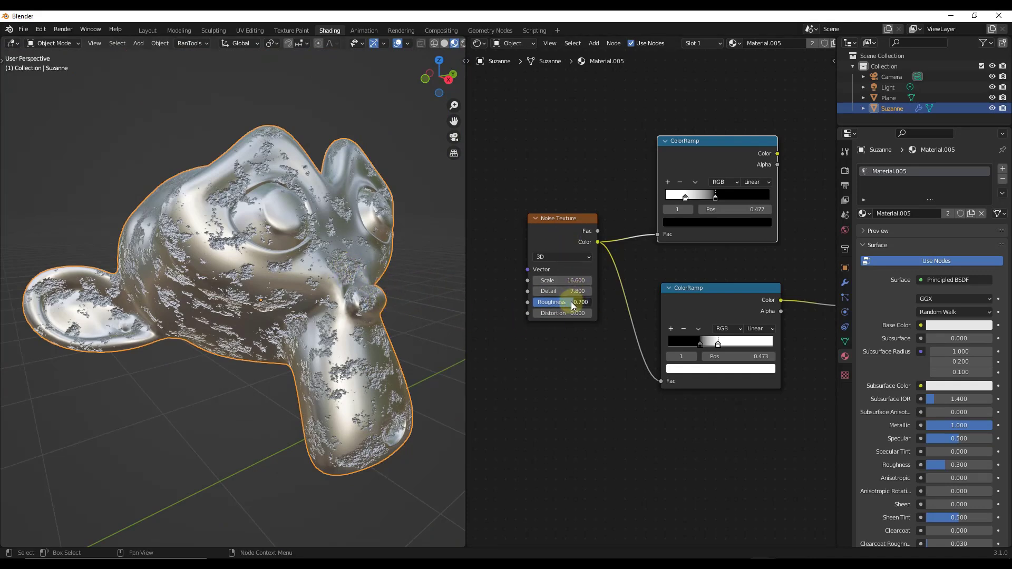
left_click_drag(578, 301, 572, 302)
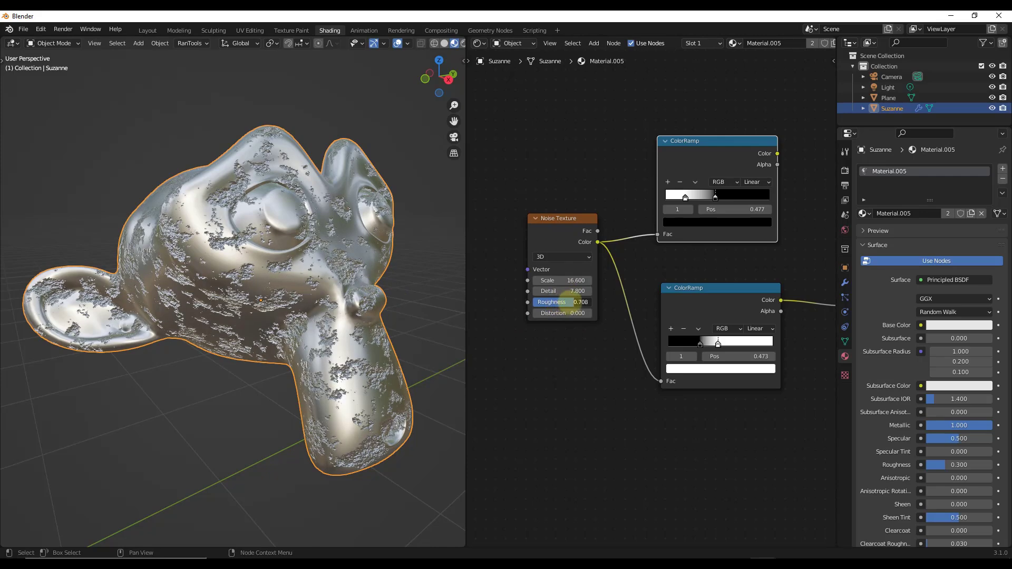
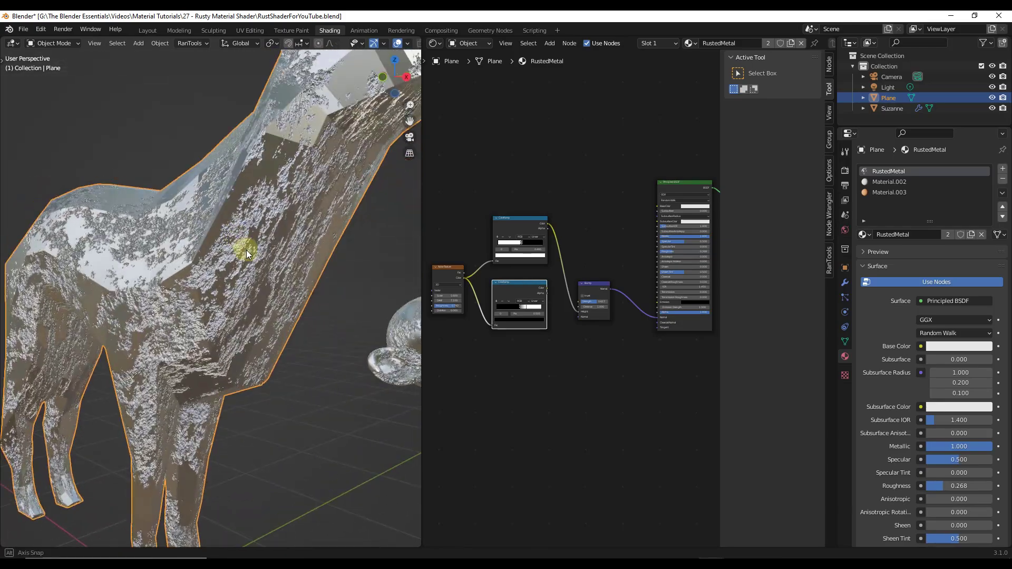
- Examine the RustedMetal material's bumps up close on the Plane object's body and legs
scroll(165, 385, "up", 4)
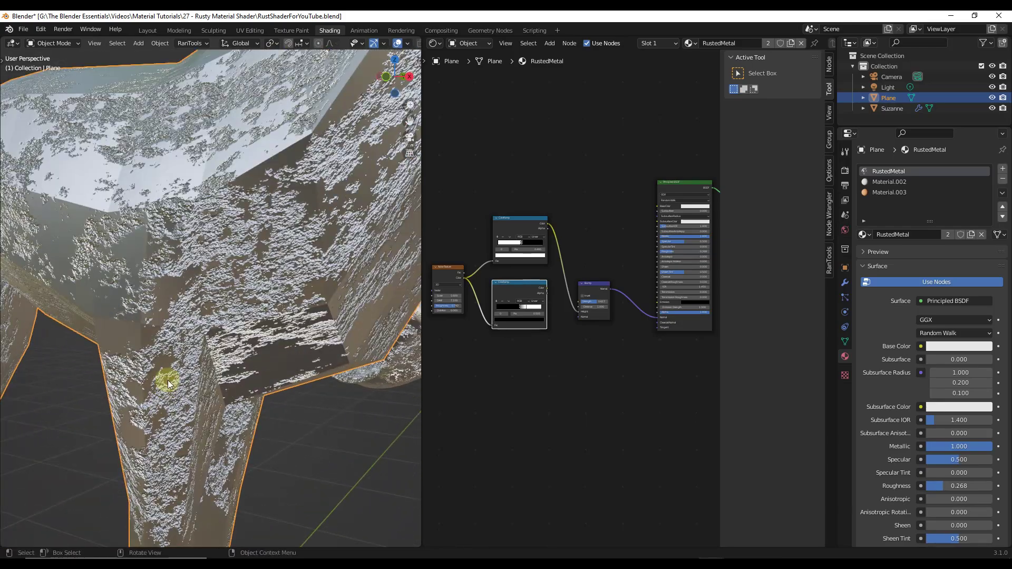
scroll(136, 358, "down", 5)
scroll(228, 287, "up", 8)
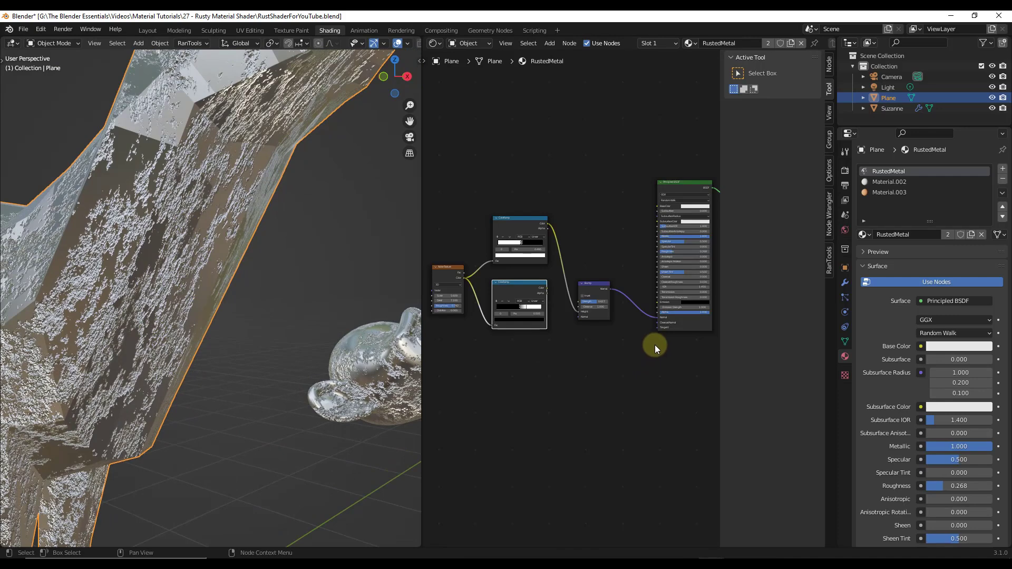
- Select Suzanne and frame it in the viewport for a closer view of its surface
scroll(657, 253, "down", 5)
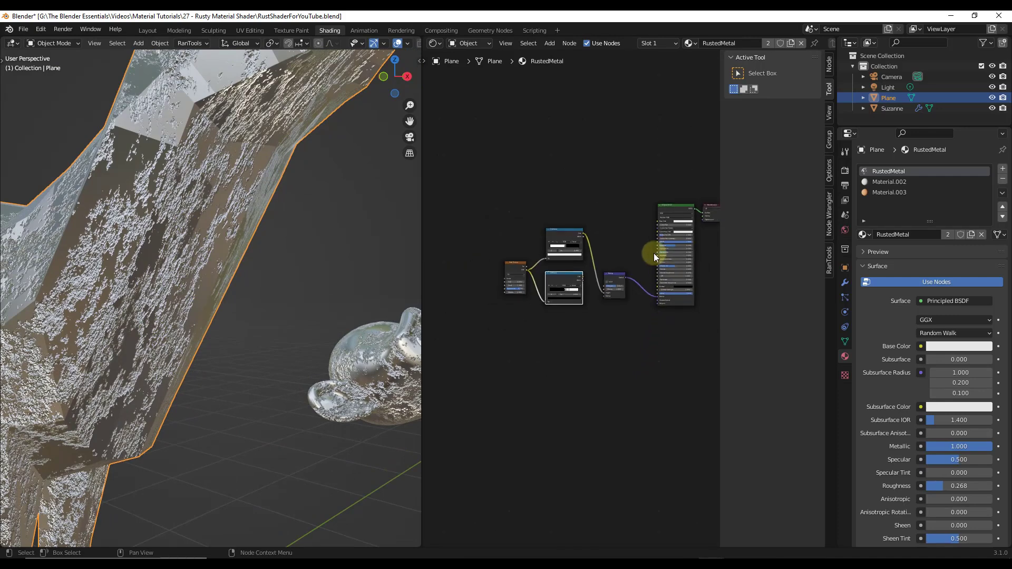
scroll(474, 243, "up", 5)
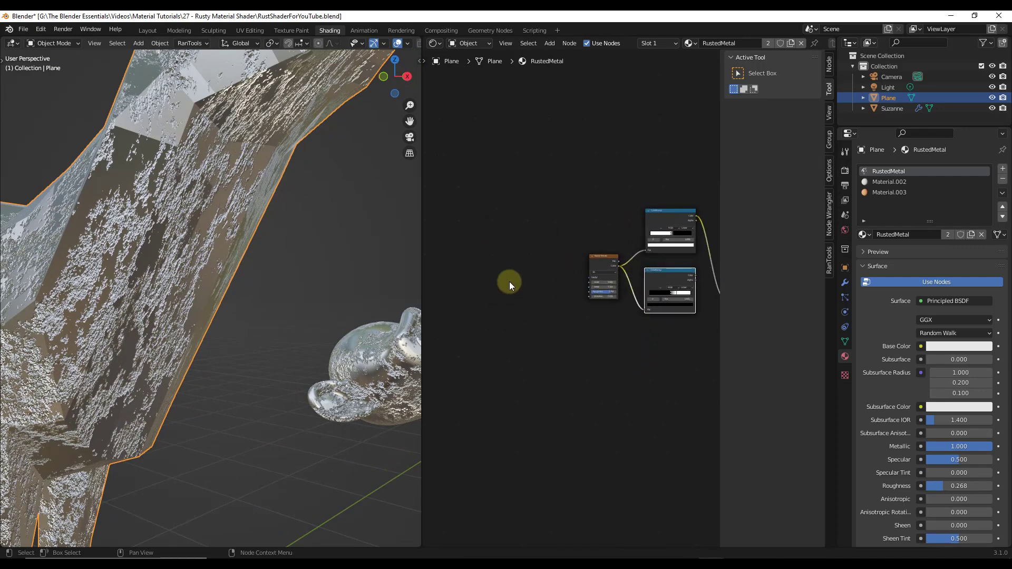
left_click(372, 363)
key("KP_Decimal")
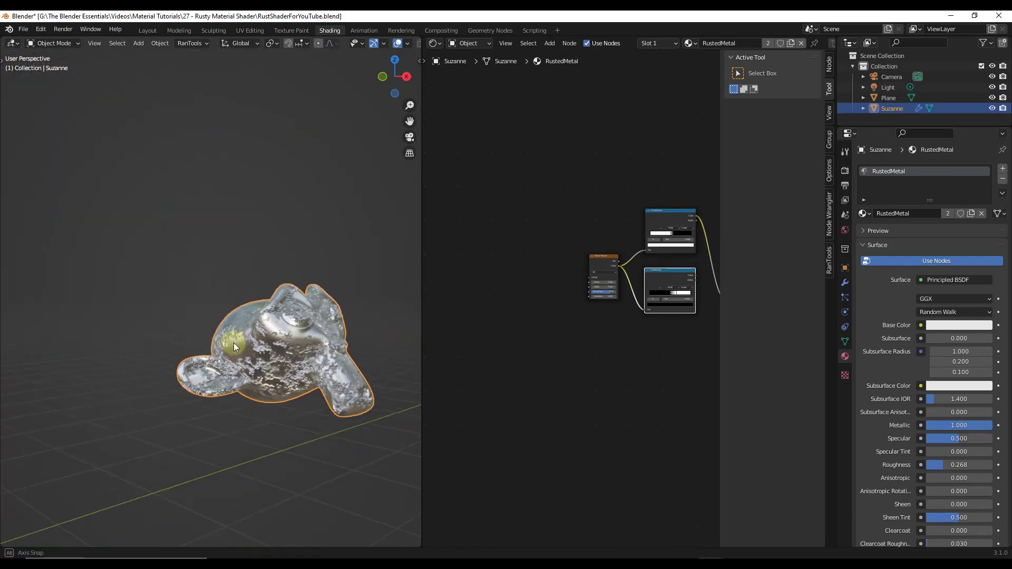
scroll(289, 369, "up", 4)
middle_click_drag(333, 392, 275, 374)
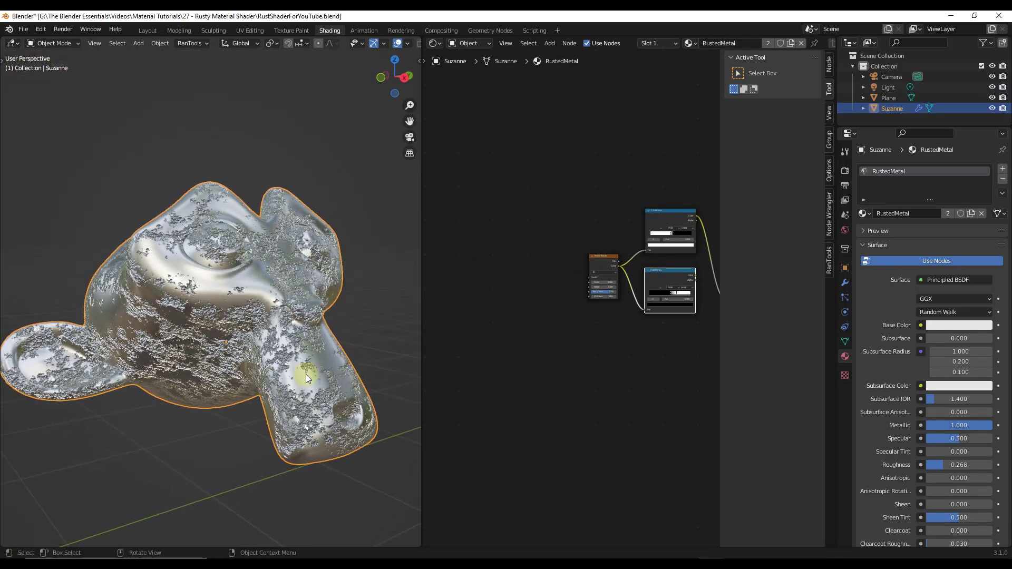
- Add a Mapping node before the Noise Texture and connect its Vector output to the Noise Texture's Vector input
scroll(548, 283, "up", 4)
key("shift+a")
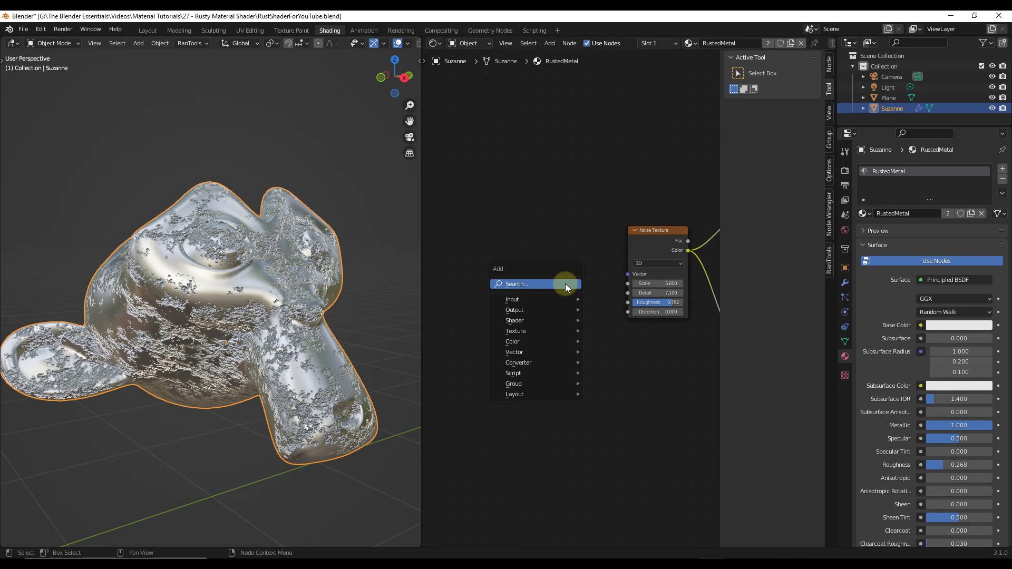
left_click(558, 283)
type("mapp")
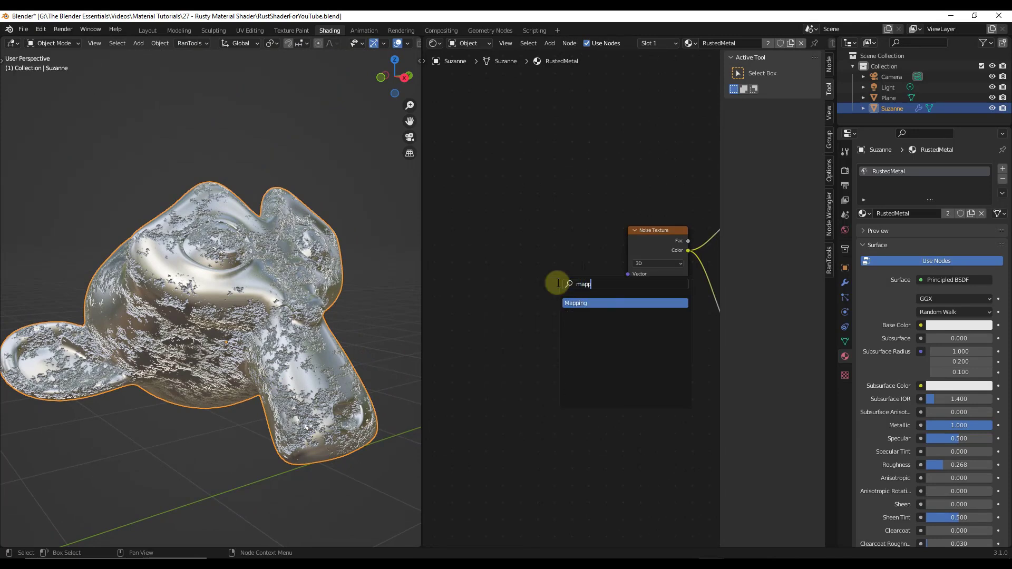
type("ing")
key("Return")
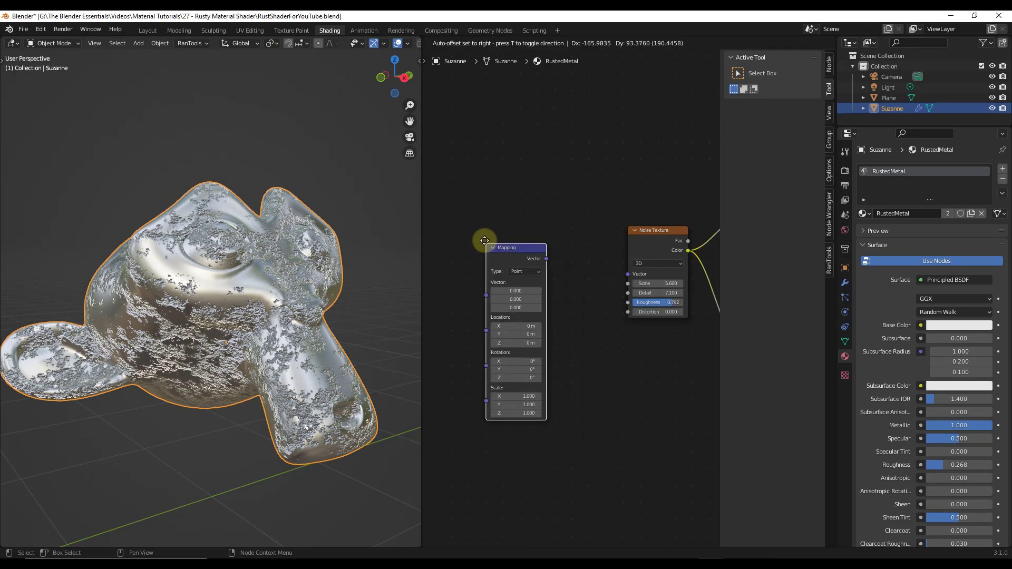
left_click(482, 235)
left_click_drag(544, 255, 628, 274)
left_click_drag(517, 243, 549, 215)
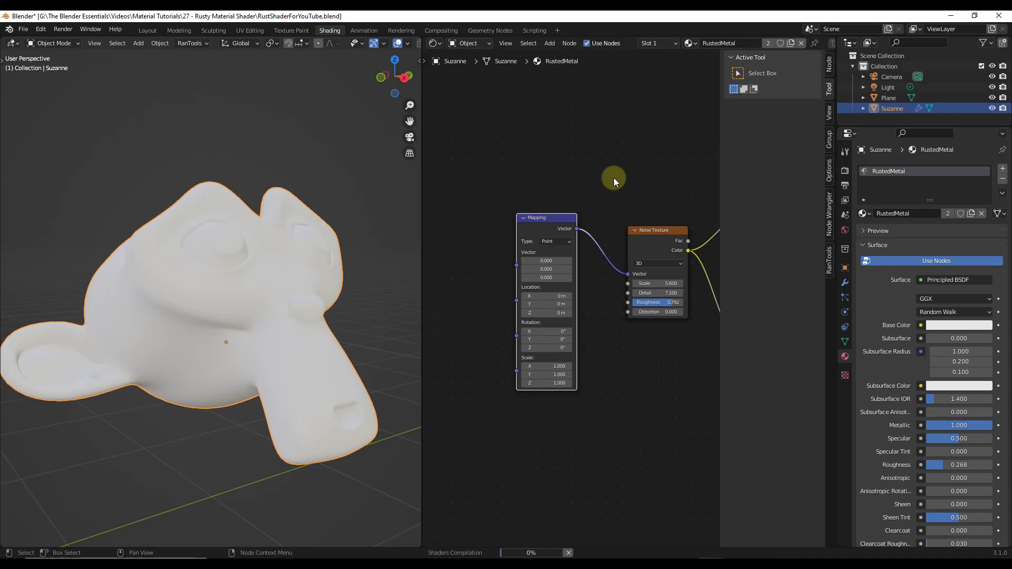
- Add a Texture Coordinate node and connect its Object output to the Mapping node's Vector input
scroll(606, 181, "down", 1)
scroll(481, 207, "up", 2)
key("shift+a")
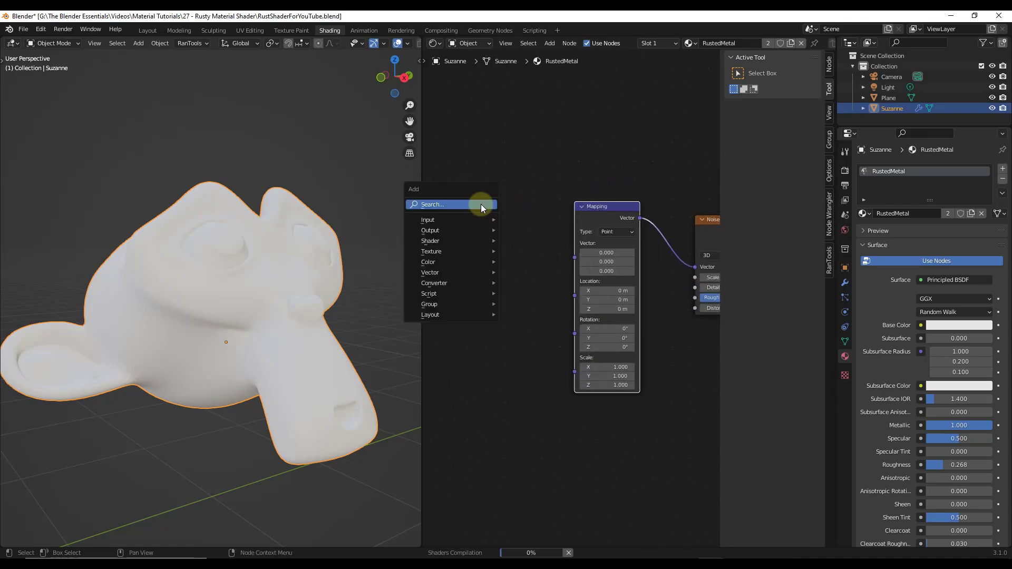
left_click(480, 205)
type("texture coor")
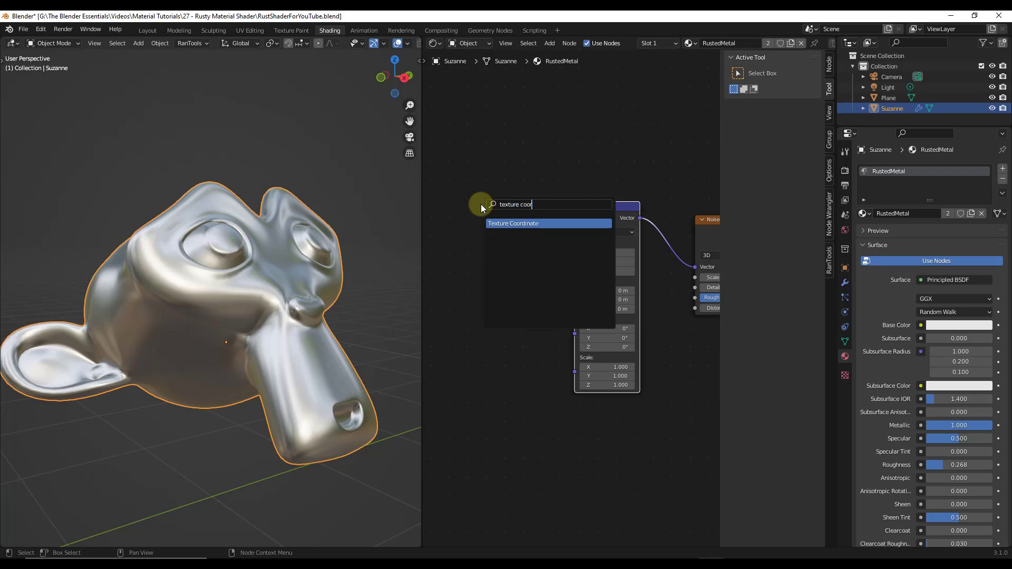
left_click(520, 224)
left_click(468, 235)
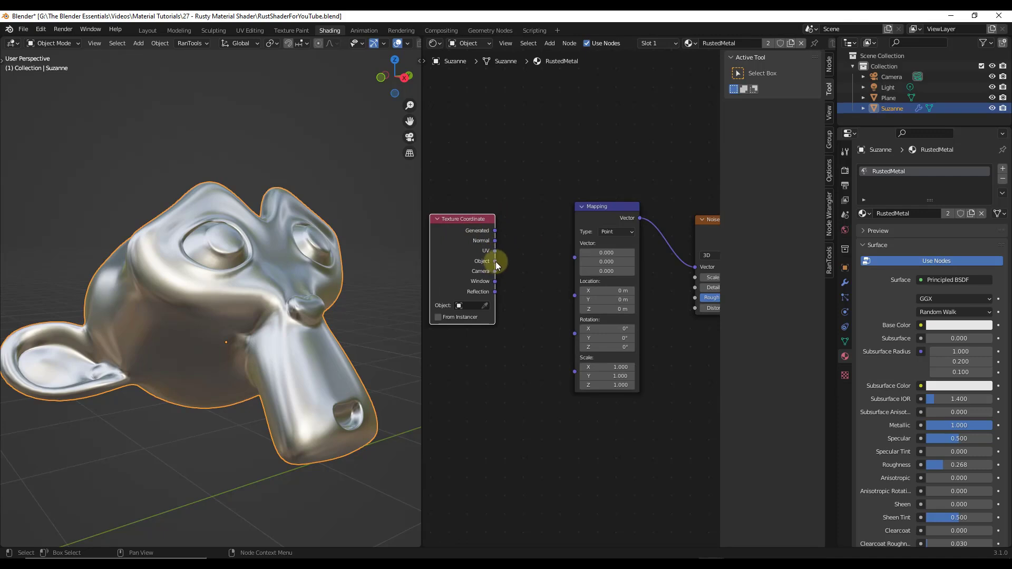
left_click_drag(495, 263, 507, 263)
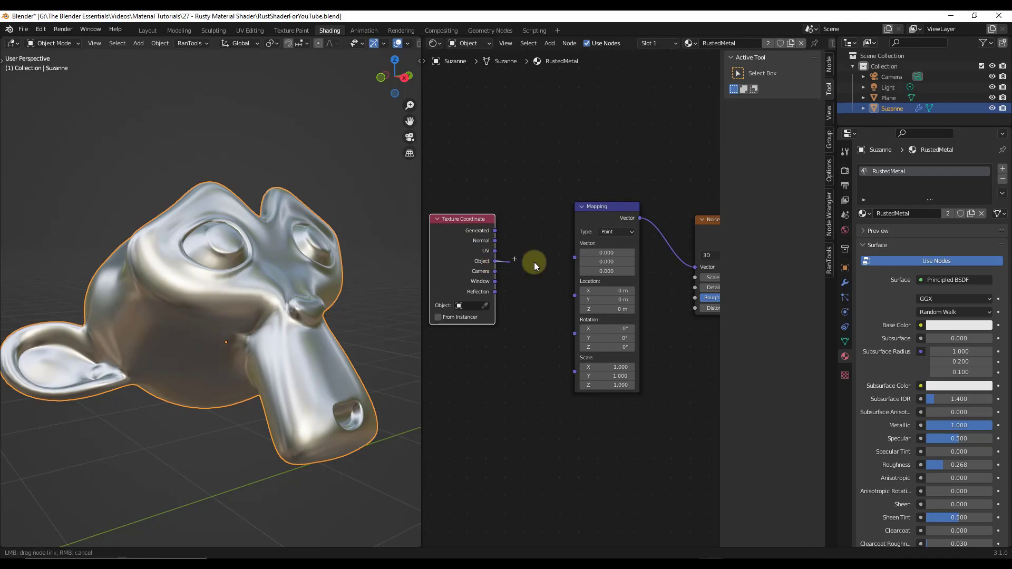
left_click_drag(575, 259, 575, 259)
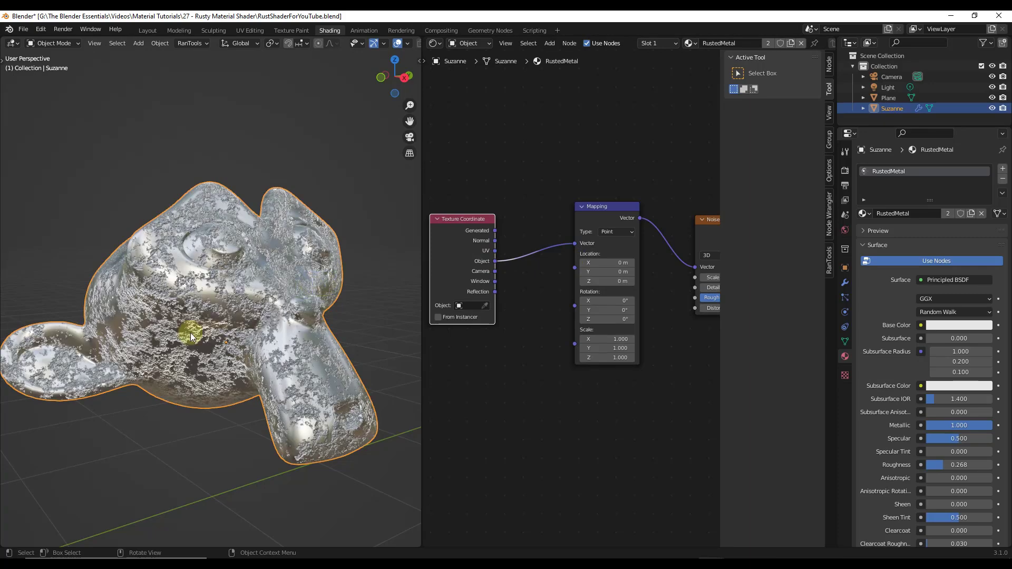
- Examine the object-mapped corroded patches up close on the Plane object and on Suzanne
scroll(191, 338, "down", 3)
middle_click_drag(294, 293, 235, 289)
scroll(203, 287, "up", 5)
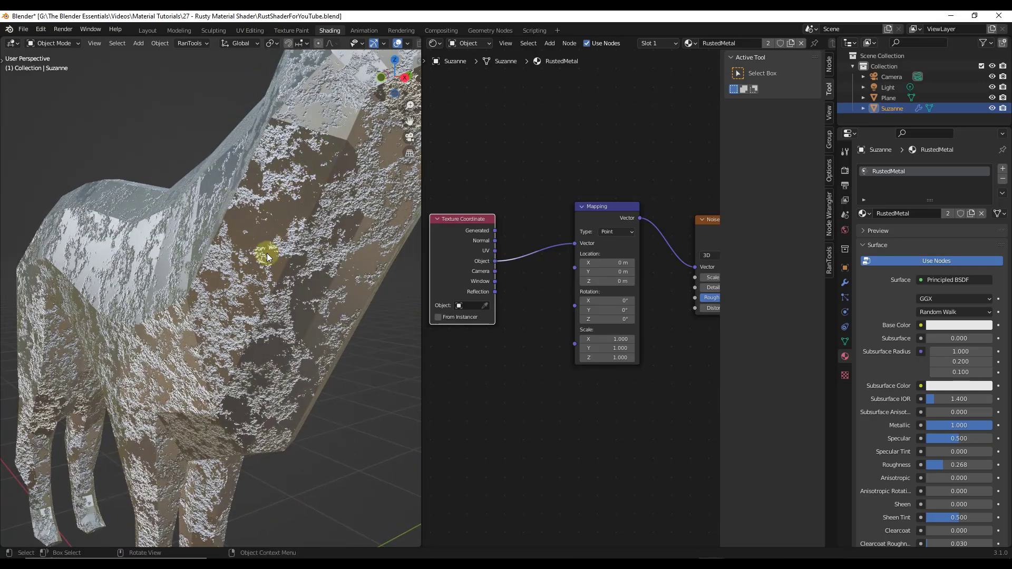
scroll(260, 252, "down", 4)
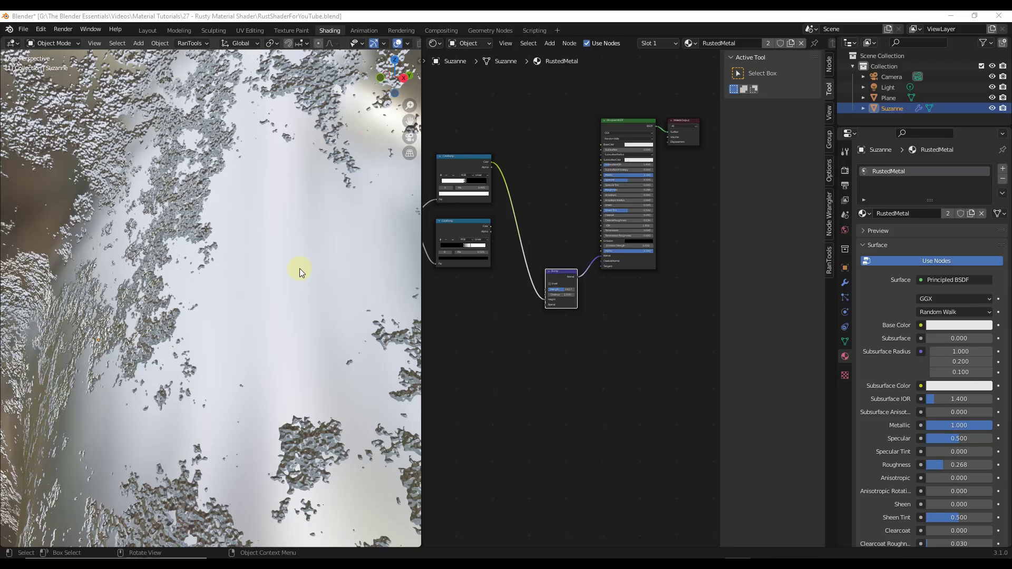
scroll(299, 271, "down", 3)
middle_click_drag(294, 264, 213, 163)
scroll(169, 180, "up", 3)
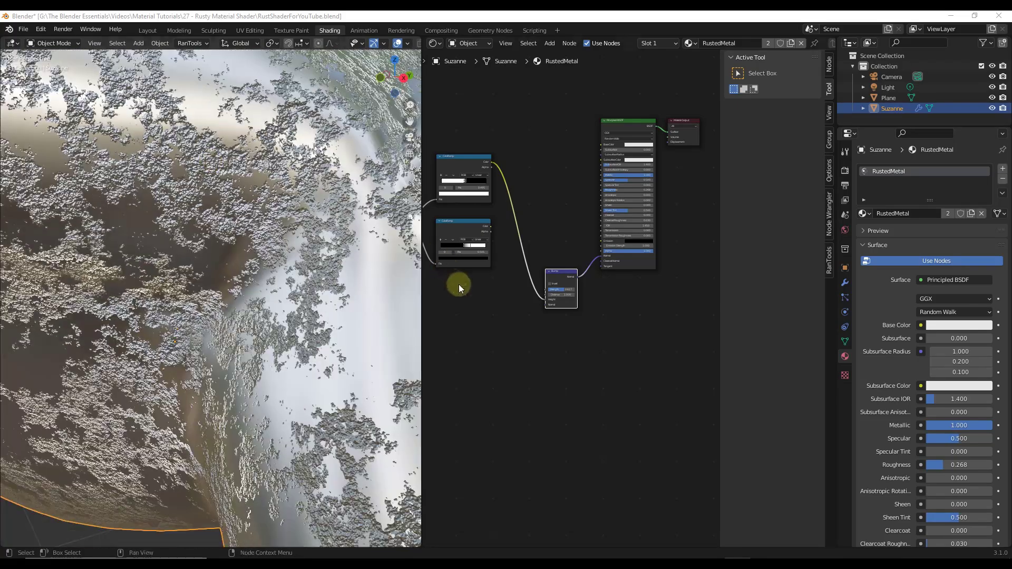
- Set the Noise Texture's Scale to 2.7
middle_click_drag(454, 282, 565, 305)
scroll(501, 256, "up", 1)
scroll(501, 257, "up", 1)
left_click_drag(499, 255, 482, 258)
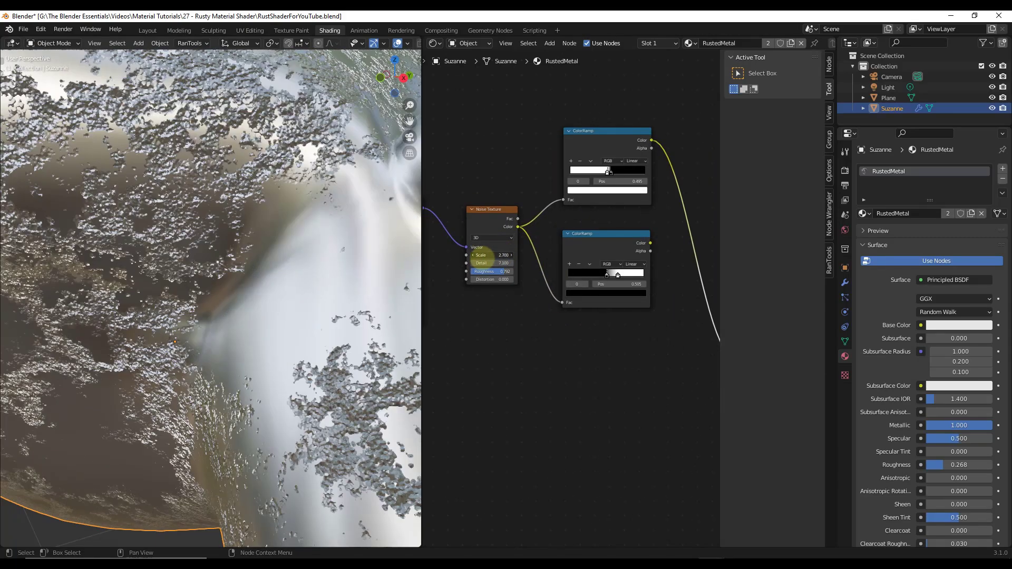
scroll(554, 340, "down", 1)
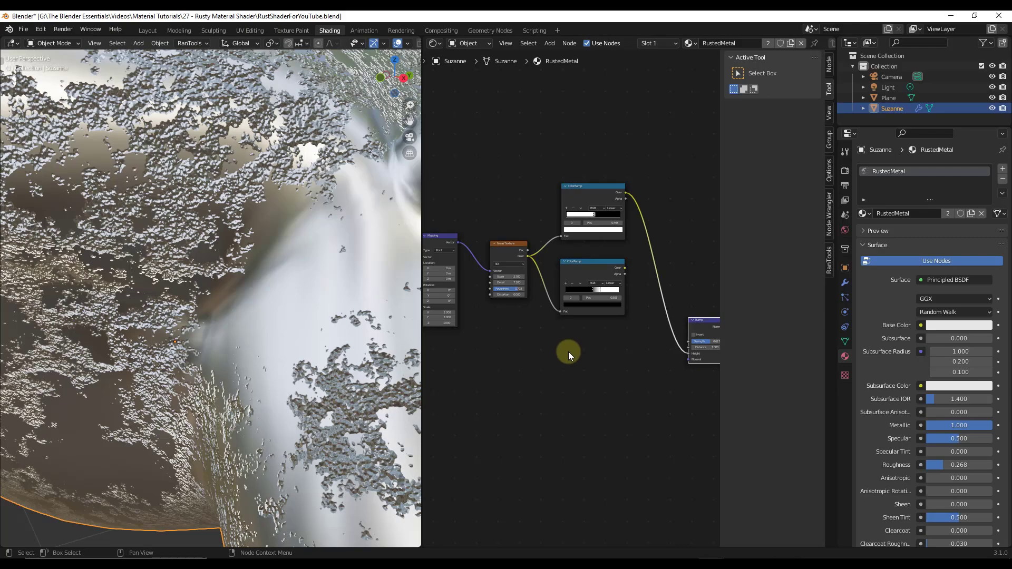
- Examine the size and spread of the corroded patches on Suzanne and review the node chain up to the Bump node
middle_click_drag(581, 359, 583, 333)
scroll(279, 286, "down", 6)
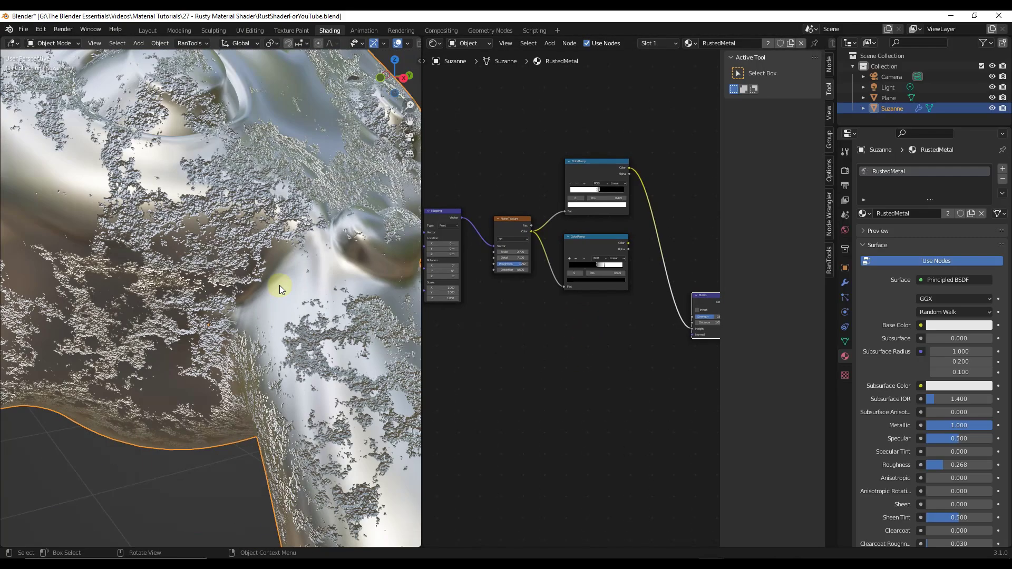
scroll(315, 299, "up", 2)
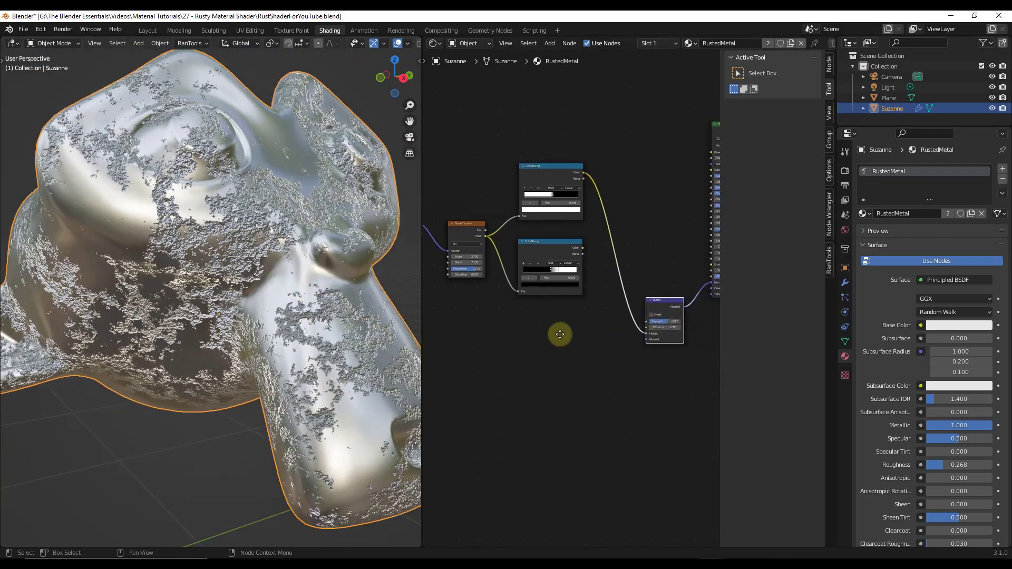
scroll(353, 454, "up", 5)
scroll(322, 385, "down", 6)
scroll(337, 396, "up", 2)
scroll(320, 395, "up", 3)
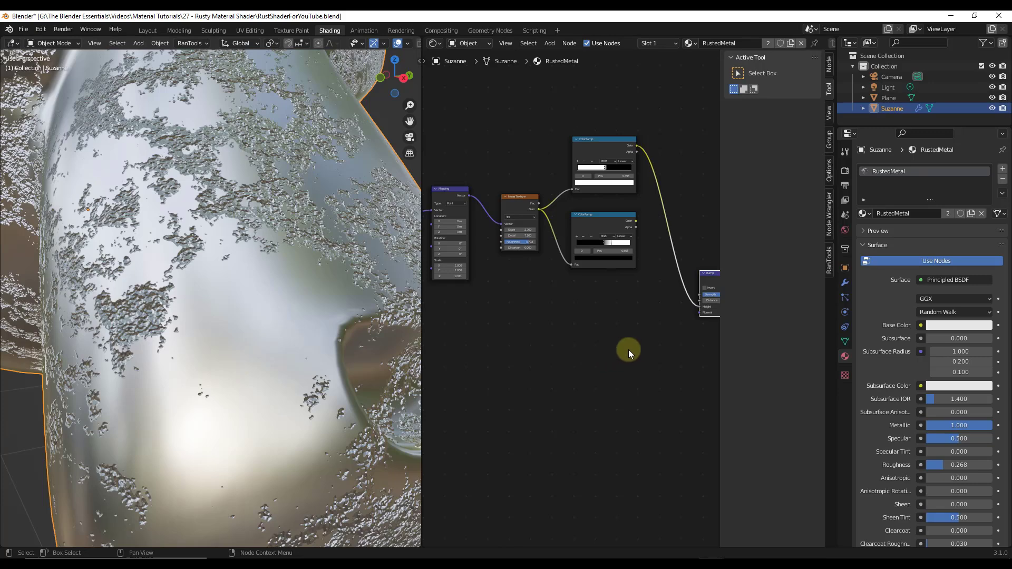
scroll(617, 332, "down", 2)
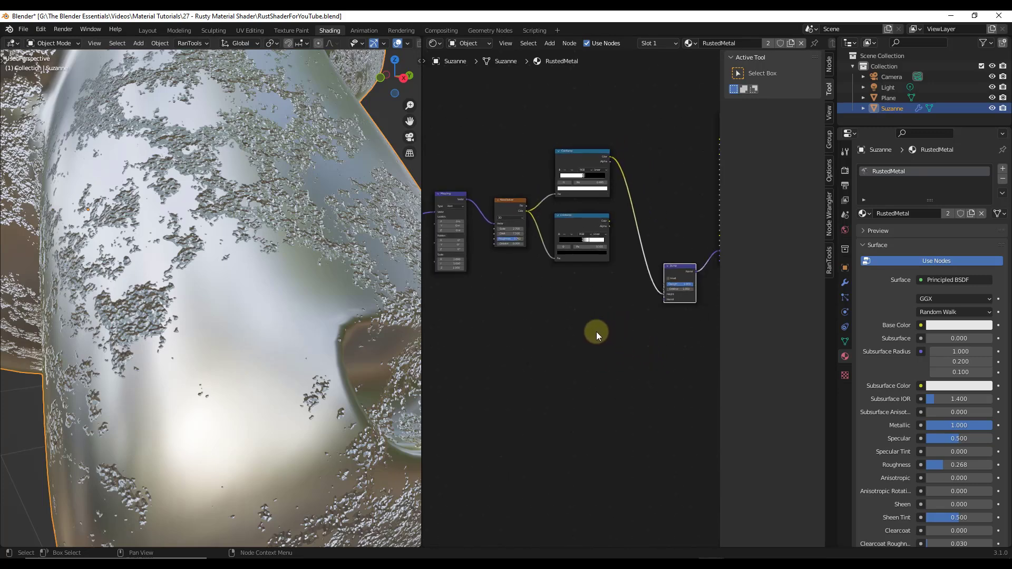
middle_click_drag(581, 332, 598, 307)
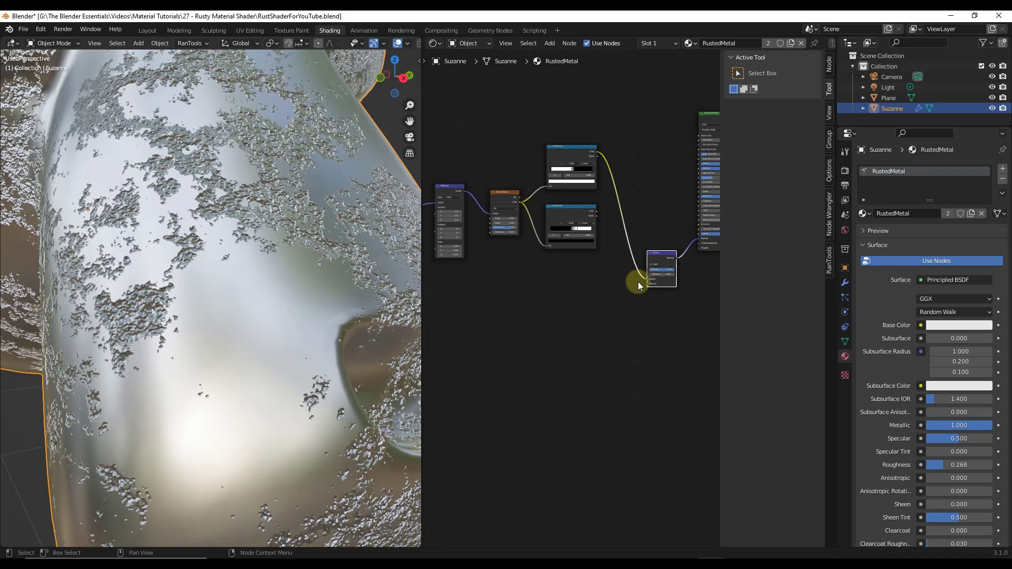
- Add a second Bump node and connect its Normal output to the Normal input of the existing Bump node
middle_click_drag(638, 281, 606, 285)
scroll(599, 297, "up", 2)
scroll(650, 298, "down", 1)
key("shift+a")
left_click(576, 327)
type("bump")
key("Return")
left_click(540, 294)
left_click_drag(575, 302, 637, 280)
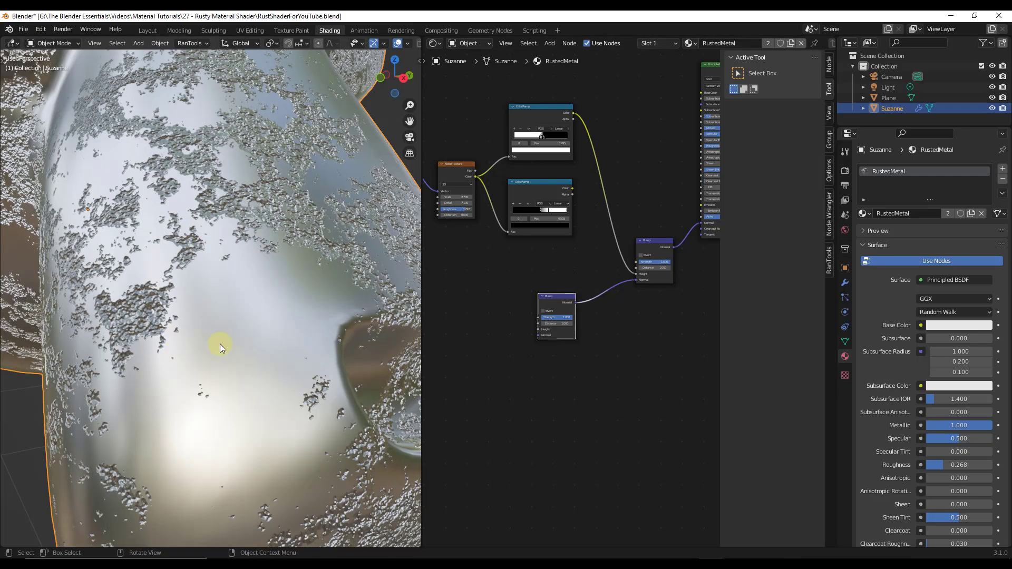
- Add a second Noise Texture beside the new Bump node and connect its Color output to that Bump's Height input
scroll(577, 300, "down", 2)
left_click_drag(577, 308, 580, 318)
scroll(564, 354, "up", 1)
scroll(554, 315, "up", 1)
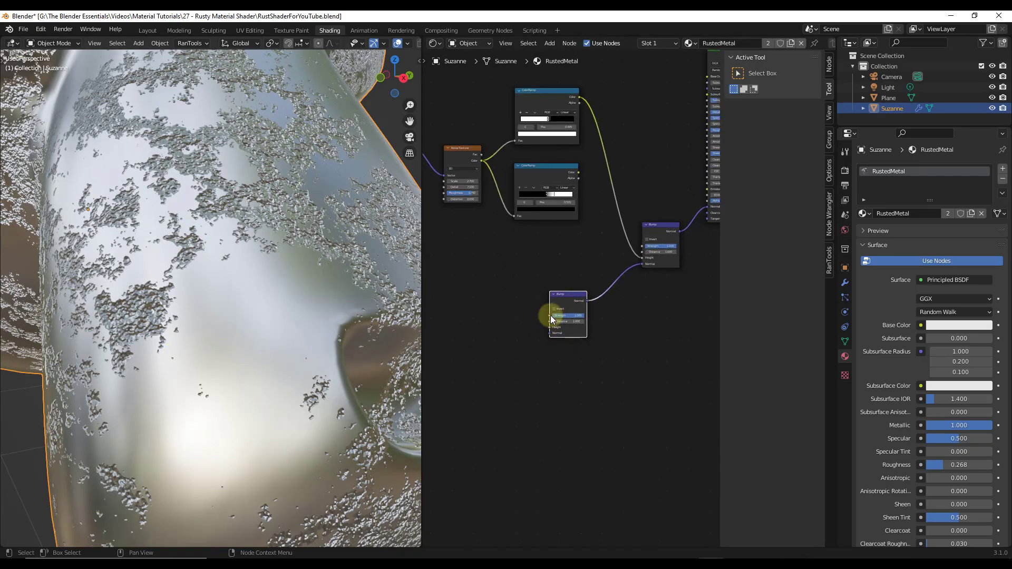
middle_click_drag(553, 314, 569, 316)
key("shift+a")
left_click(552, 315)
type("nois")
key("Down")
key("Return")
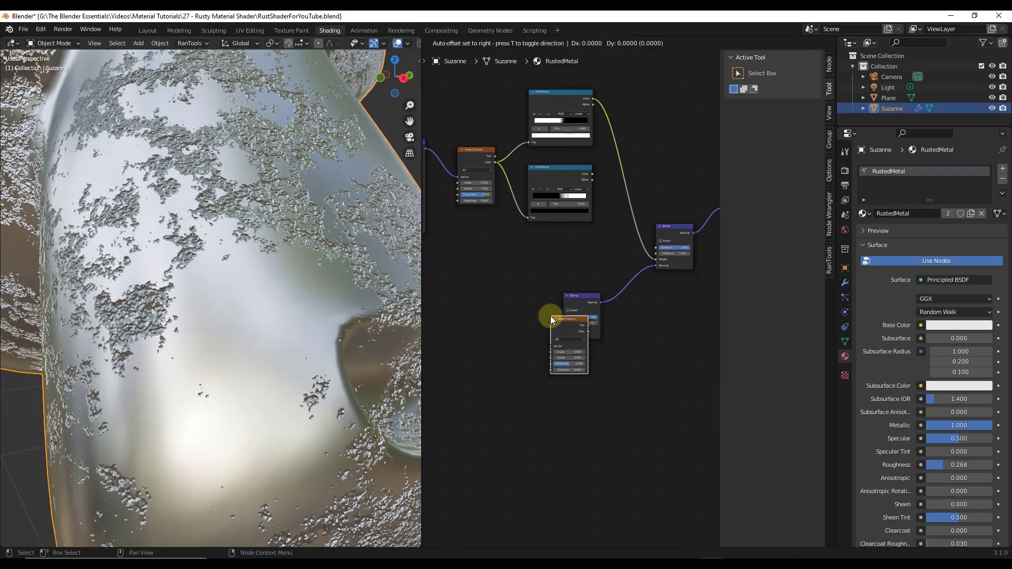
left_click(476, 312)
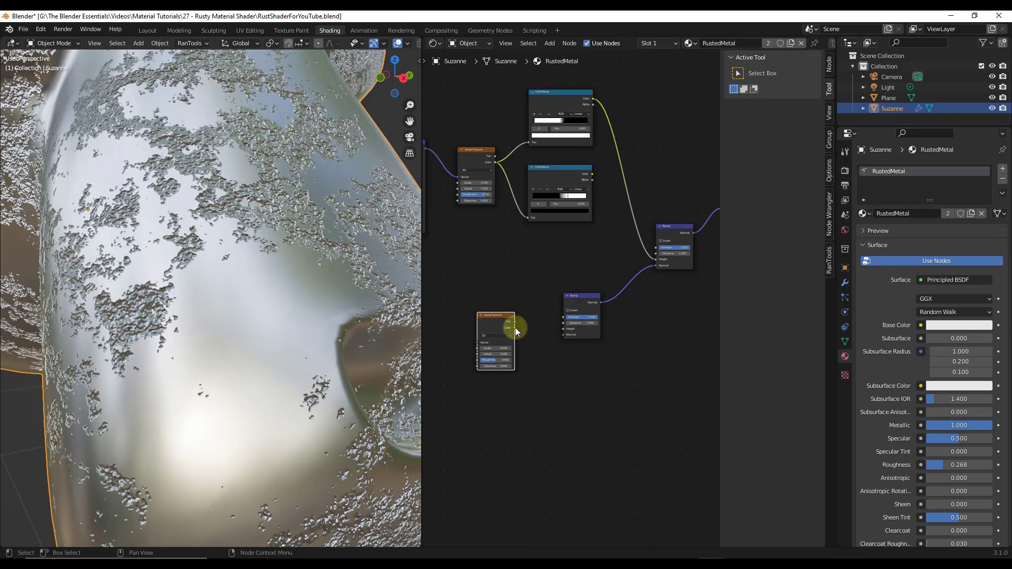
left_click_drag(514, 327, 563, 329)
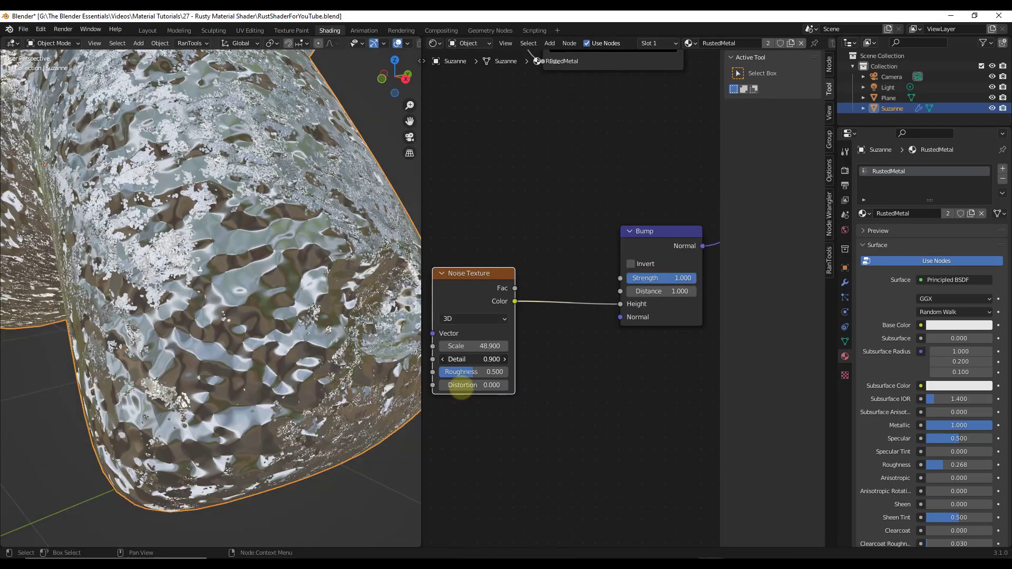
- Set the second Noise Texture's Detail to 15 and check the surface of Suzanne
left_click_drag(461, 390, 608, 380)
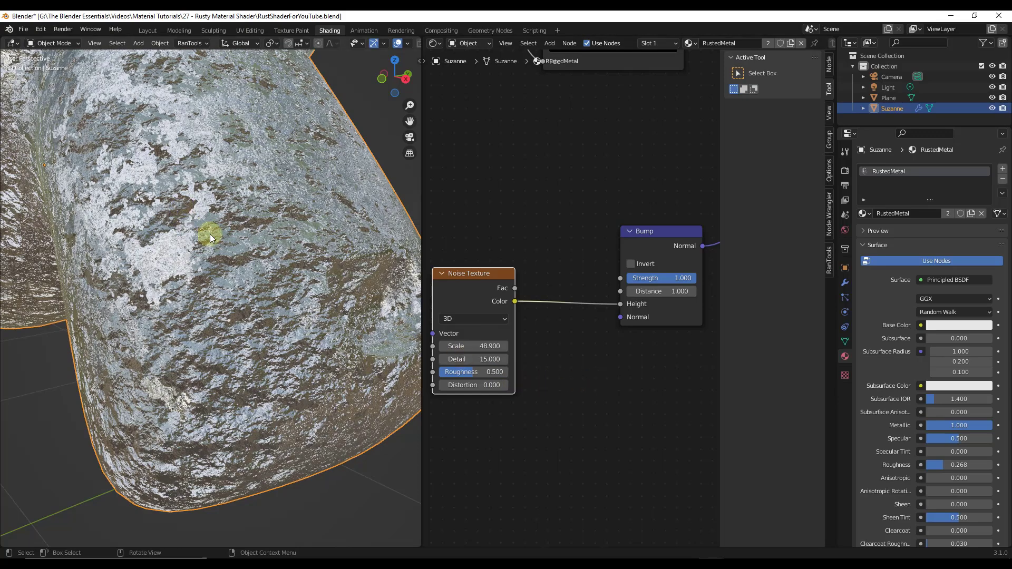
scroll(209, 221, "down", 2)
middle_click_drag(207, 210, 308, 268)
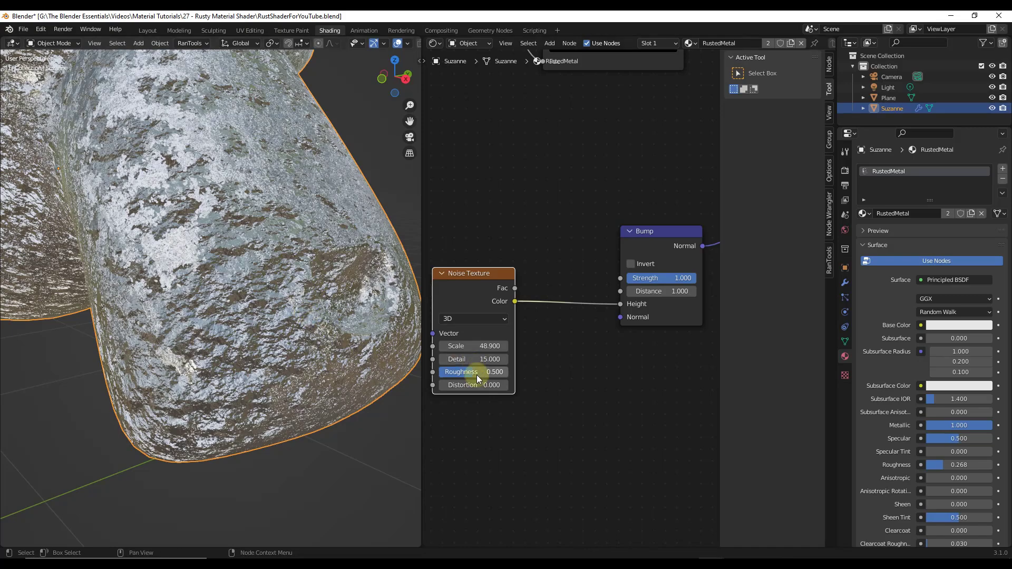
- Set the second Bump node's Strength to 0.05 and inspect the subtle unevenness on Suzanne up close
left_click_drag(682, 281, 610, 286)
mouse_move(296, 283)
middle_mouse_down()
mouse_move(283, 280)
mouse_move(289, 301)
middle_mouse_up()
scroll(220, 182, "up", 5)
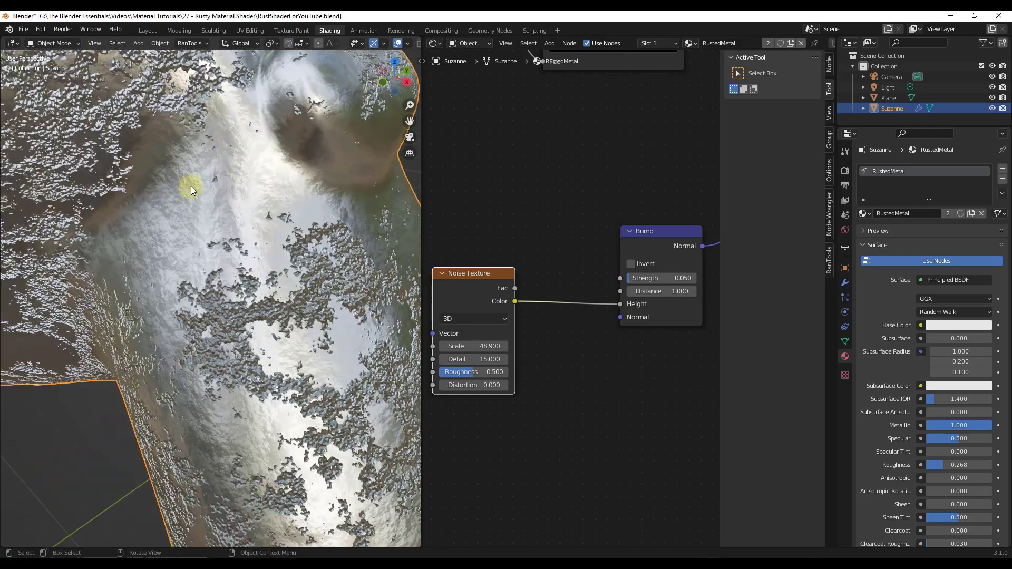
scroll(288, 142, "down", 4)
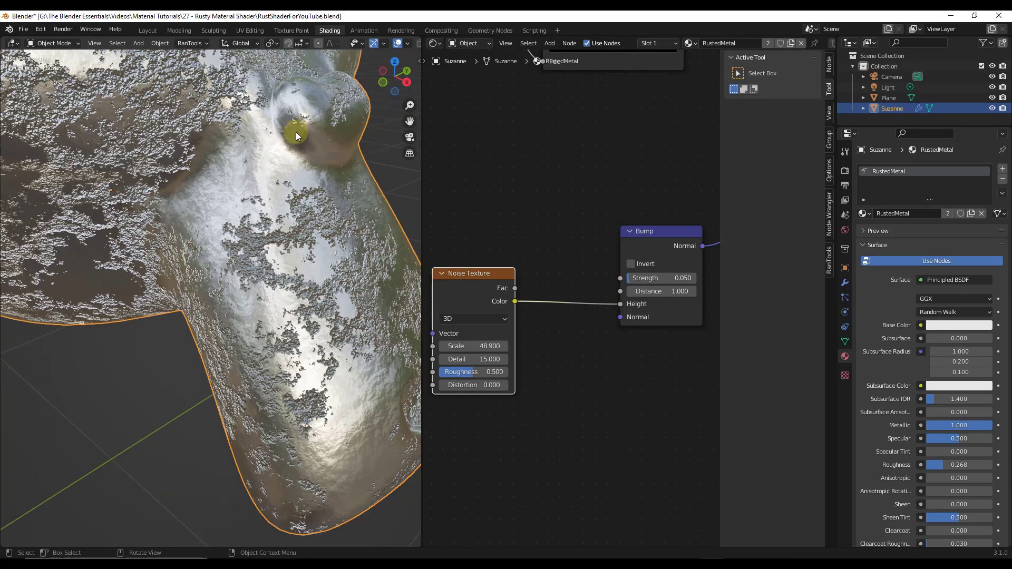
middle_click_drag(270, 138, 337, 344)
- Set the second Noise Texture's Scale to 50 and Roughness to about 0.98, checking the fine grain on Suzanne
left_click_drag(464, 372, 492, 345)
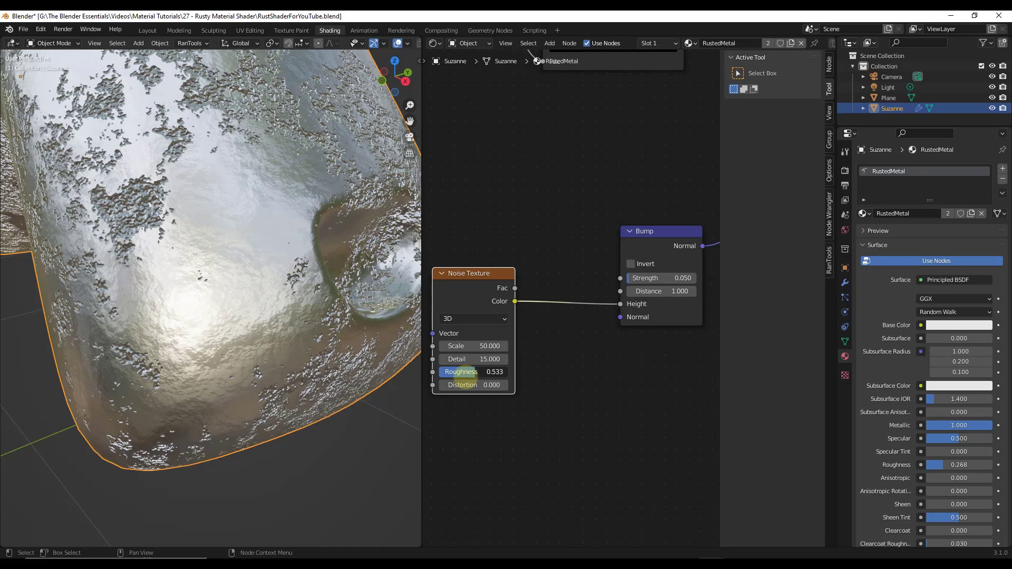
scroll(283, 337, "up", 5)
scroll(237, 311, "up", 4)
left_click_drag(475, 376, 507, 372)
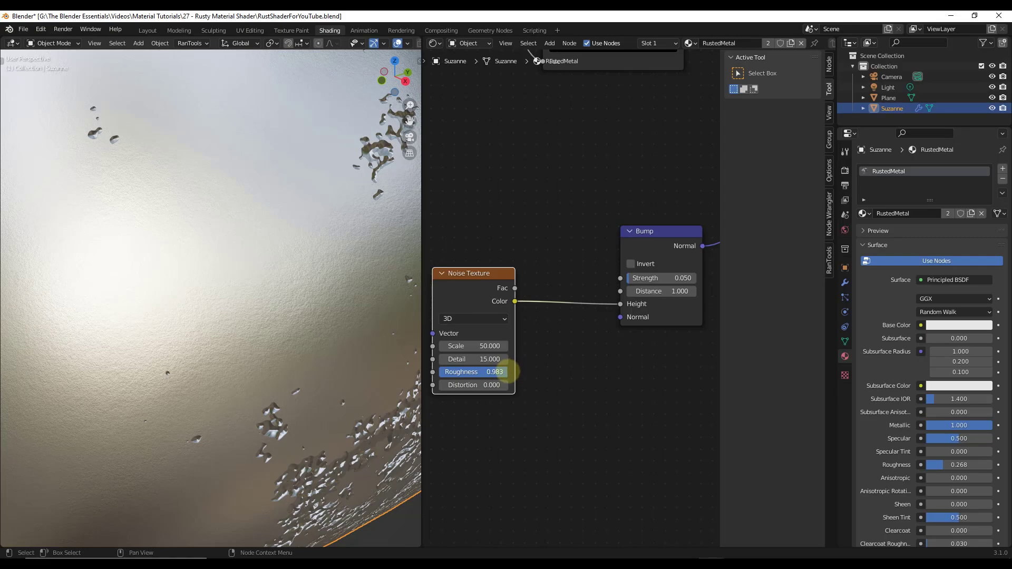
scroll(313, 308, "down", 5)
scroll(308, 309, "down", 2)
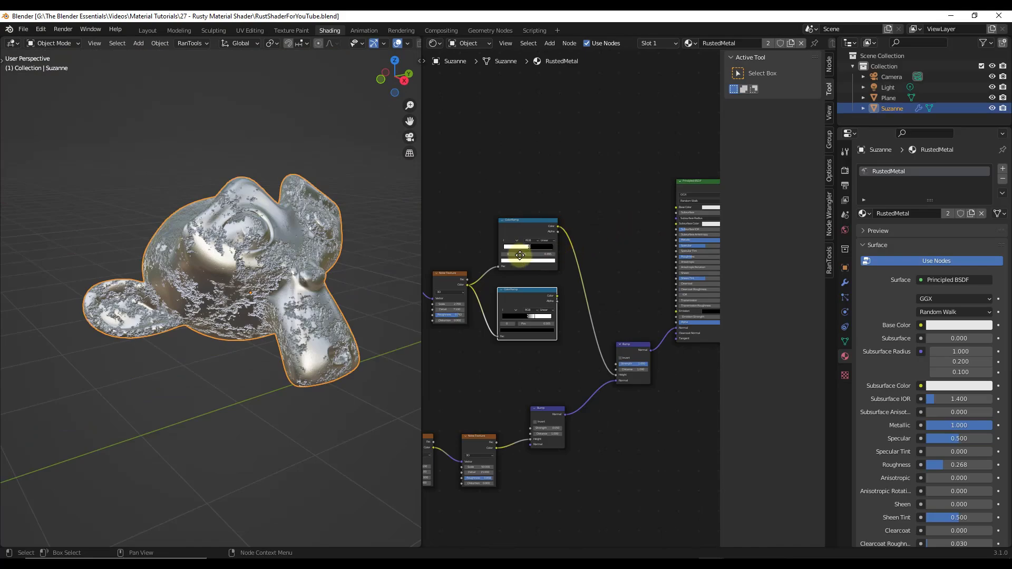
- Examine the corroded patches and fine grain on Suzanne up close and from farther away
middle_click_drag(520, 255, 528, 289)
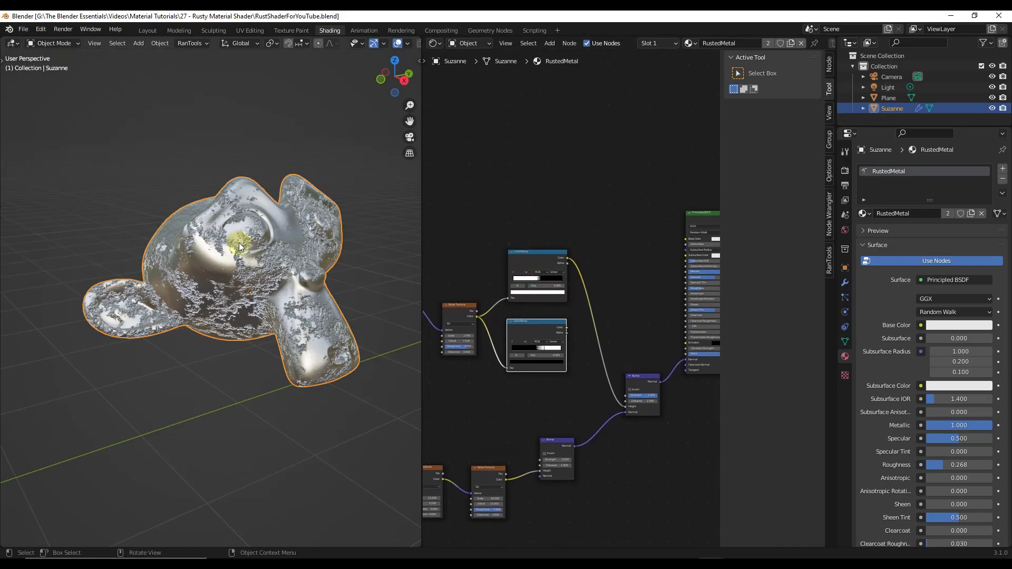
scroll(267, 243, "up", 8)
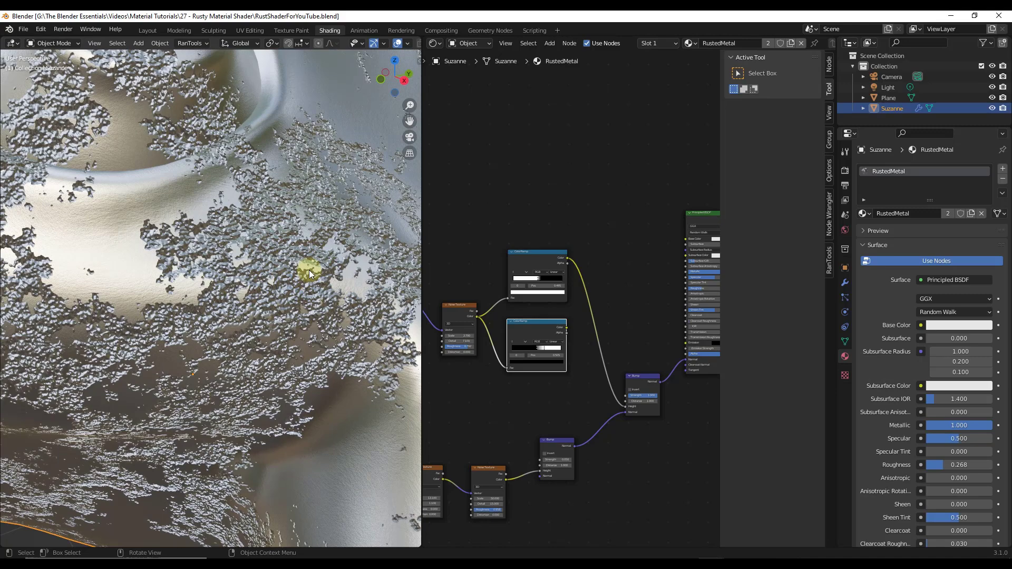
scroll(309, 261, "down", 8)
middle_click_drag(305, 263, 378, 285)
left_click(550, 203)
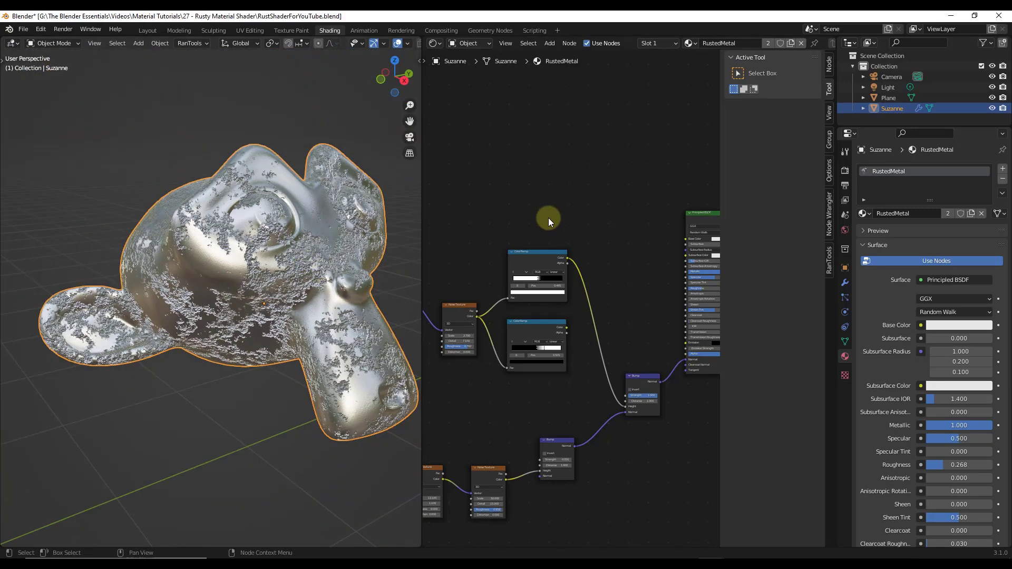
left_click_drag(541, 256, 542, 257)
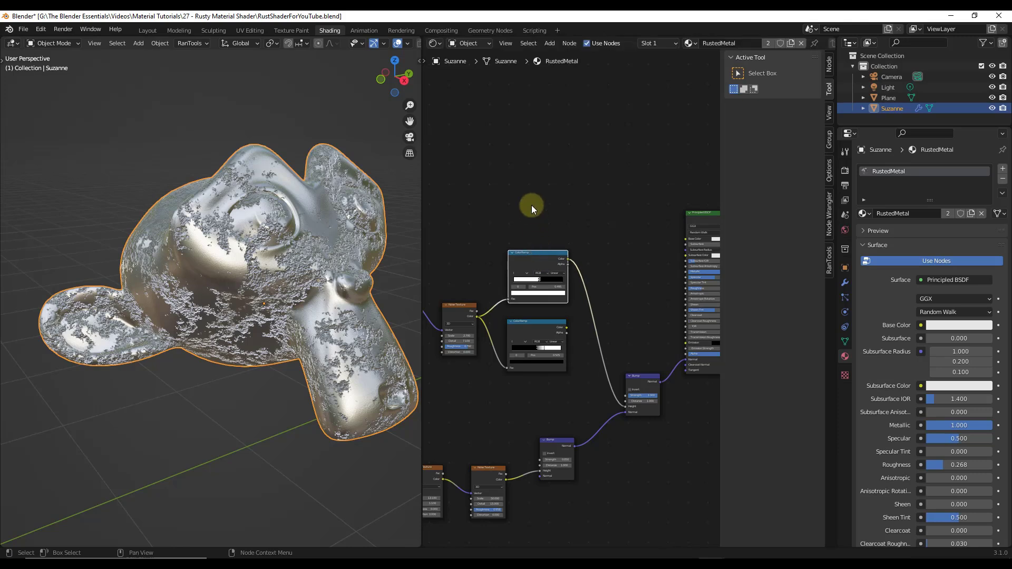
left_click(532, 205)
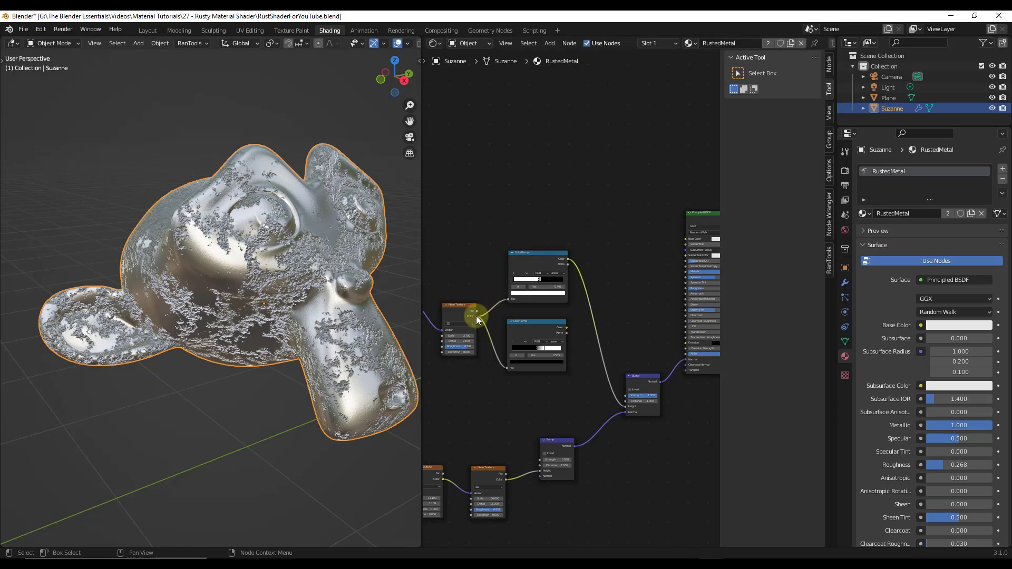
- Move the first Noise Texture above the ColorRamps, connect its Color output to the Principled BSDF's Base Color, and check Suzanne's coloring
left_click_drag(457, 311, 685, 239)
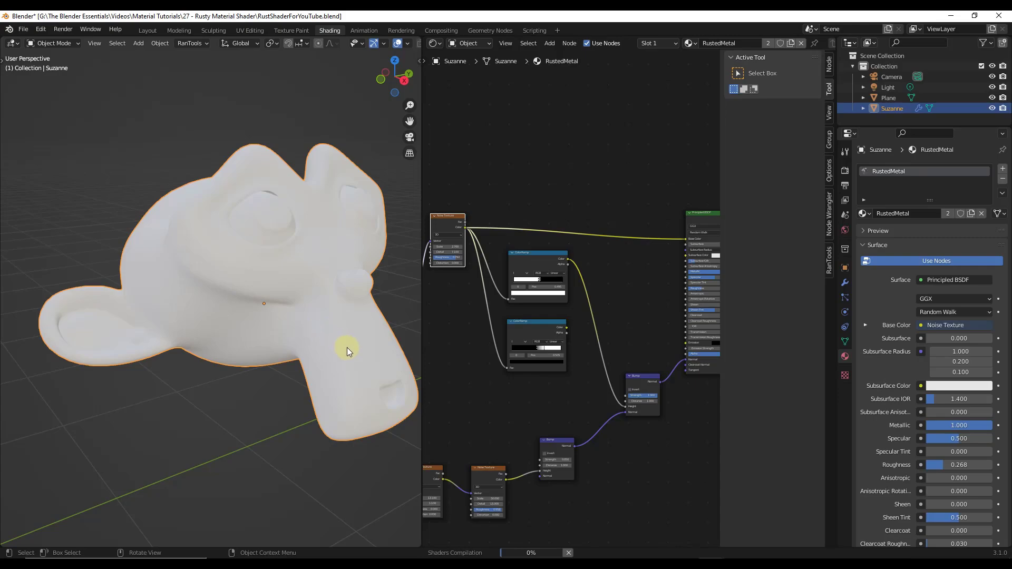
scroll(316, 218, "up", 5)
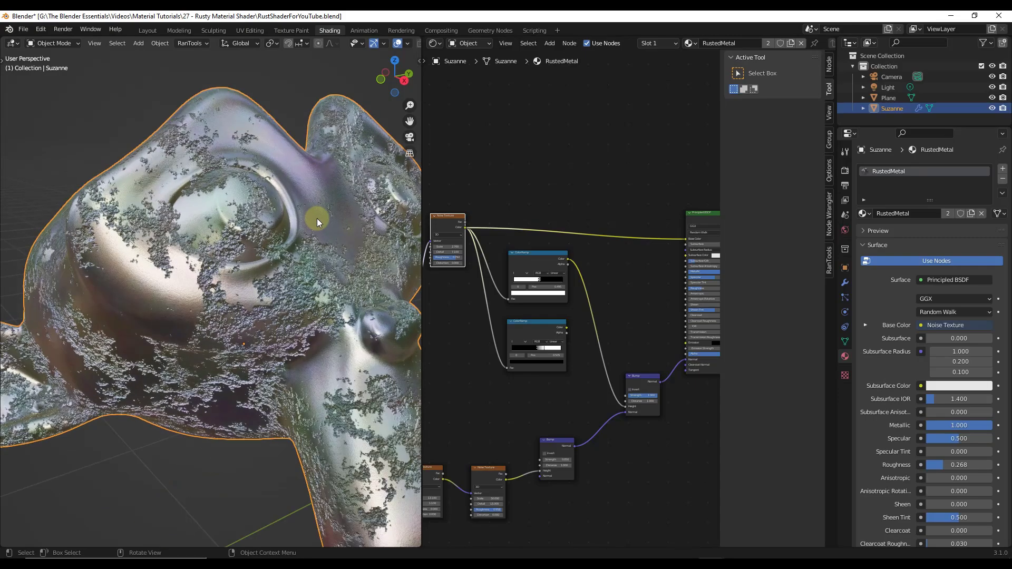
scroll(316, 218, "up", 4)
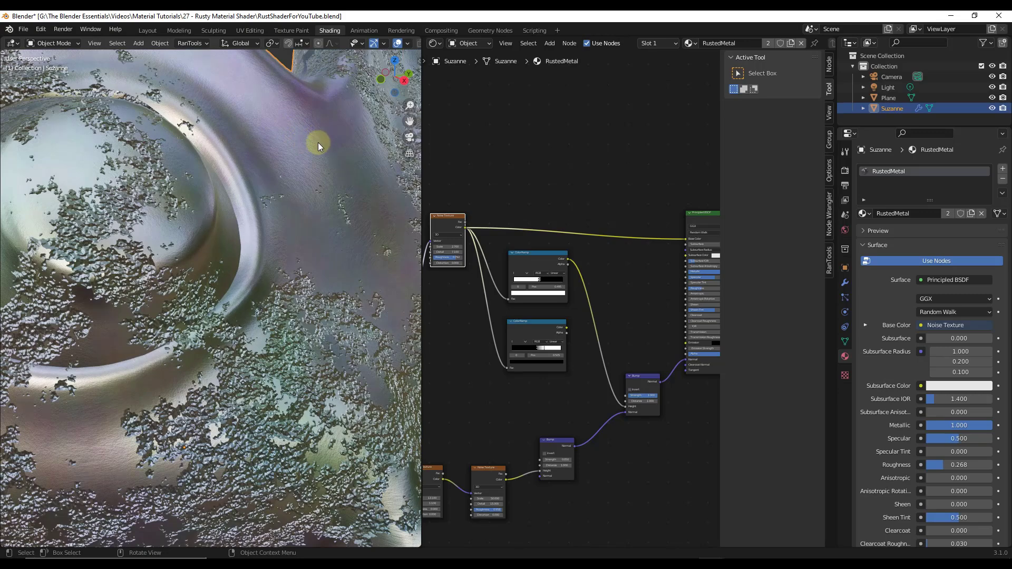
scroll(321, 138, "down", 8)
middle_click_drag(363, 220, 317, 232)
left_click_drag(439, 225, 436, 207)
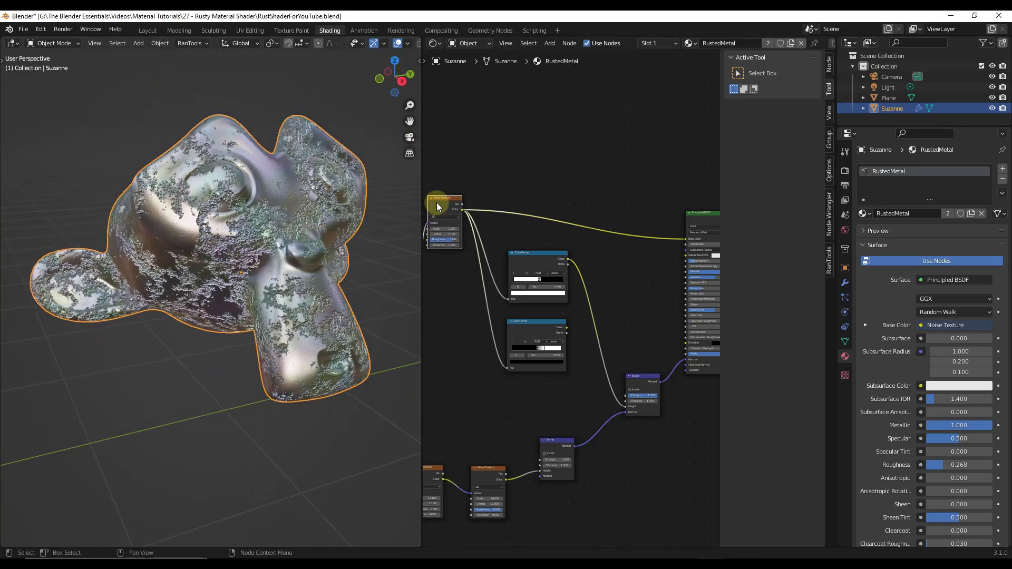
- Insert a new ColorRamp between the first Noise Texture and the Base Color, placing it above the other two ColorRamps
scroll(580, 228, "up", 1)
key("shift+a")
left_click(581, 223)
type("color")
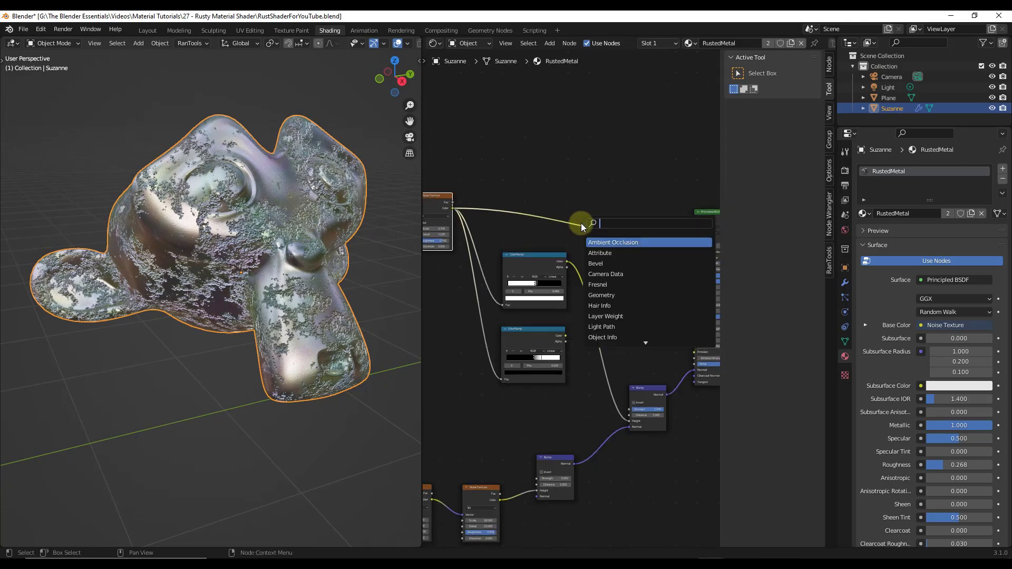
key("Return")
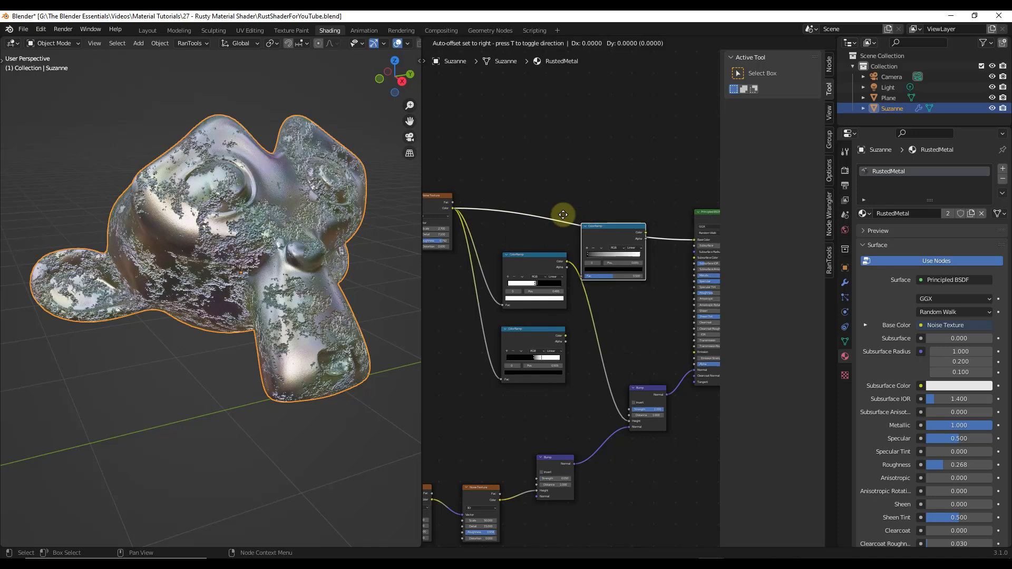
left_click(547, 184)
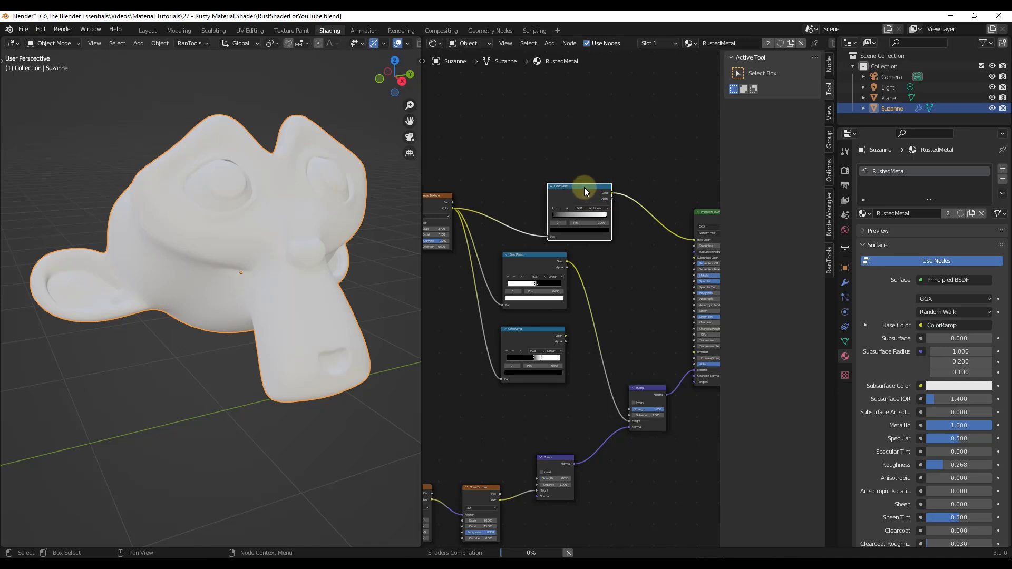
left_click_drag(583, 188, 575, 174)
middle_click_drag(284, 248, 253, 262)
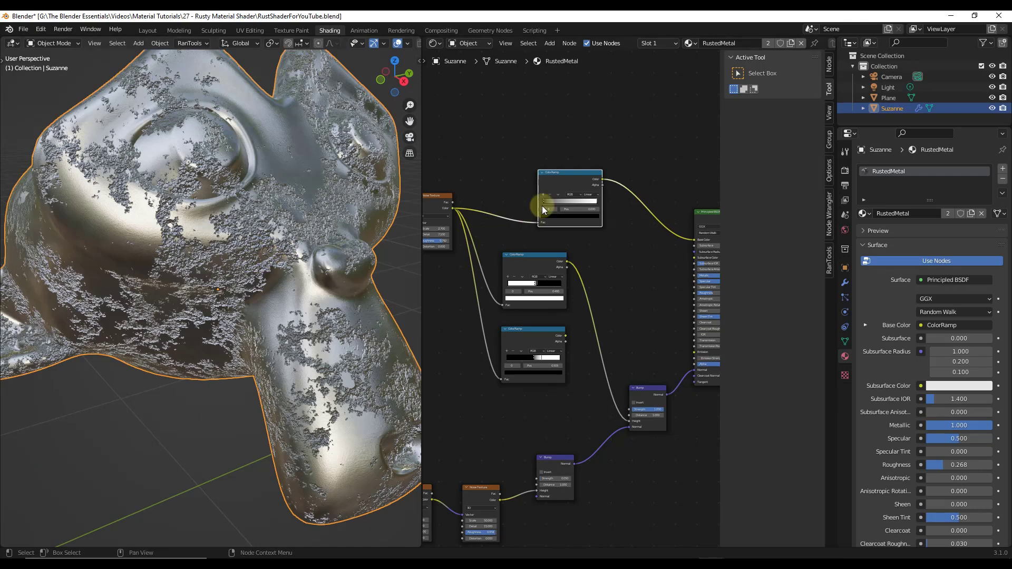
- Flip the Base Color ColorRamp and tighten it with white at 0.473 and black at 0.523, checking the patches on Suzanne
scroll(570, 194, "up", 3)
mouse_move(517, 210)
left_mouse_down()
mouse_move(621, 211)
mouse_move(572, 211)
left_mouse_up()
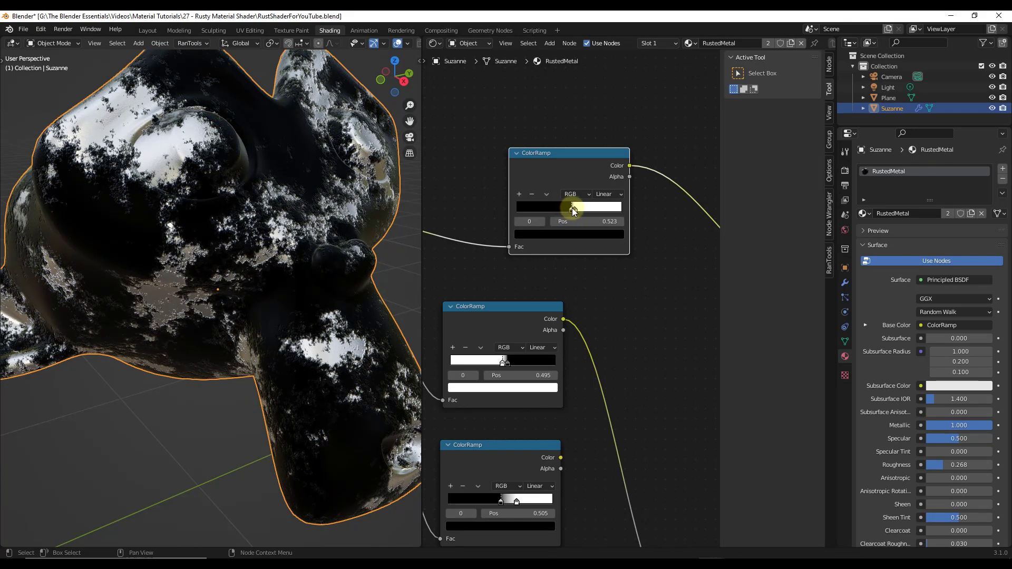
left_click(572, 209)
left_click_drag(571, 209, 567, 211)
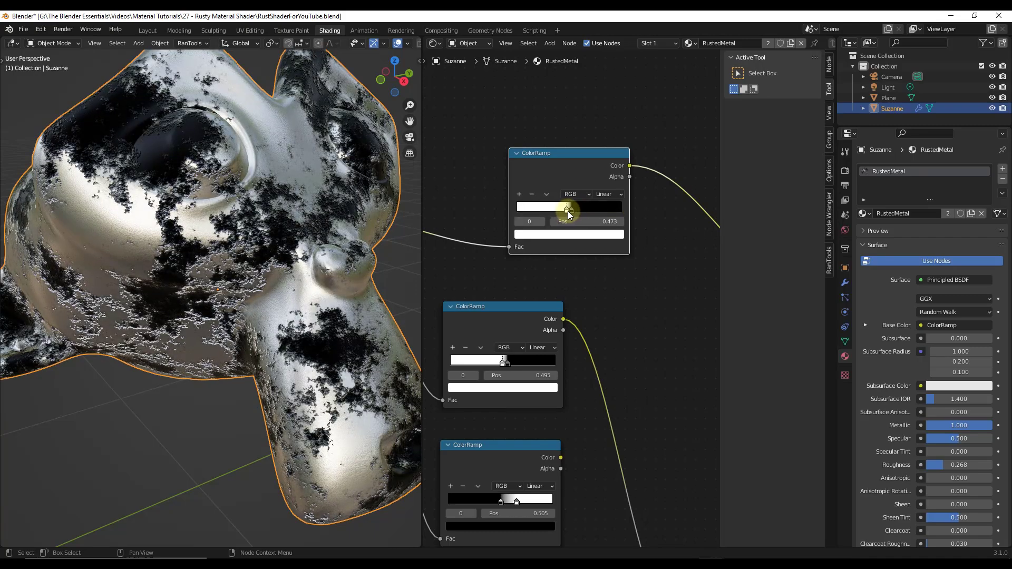
scroll(313, 224, "down", 4)
mouse_move(313, 225)
middle_mouse_down()
mouse_move(238, 245)
mouse_move(268, 251)
mouse_move(245, 278)
mouse_move(307, 239)
middle_mouse_up()
scroll(244, 274, "up", 5)
scroll(300, 230, "up", 3)
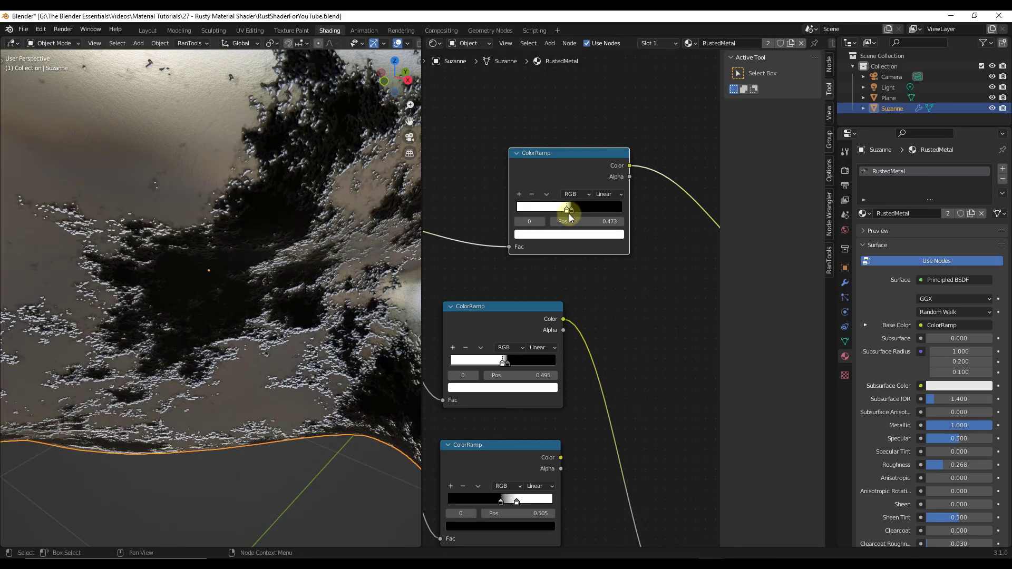
scroll(291, 209, "down", 5)
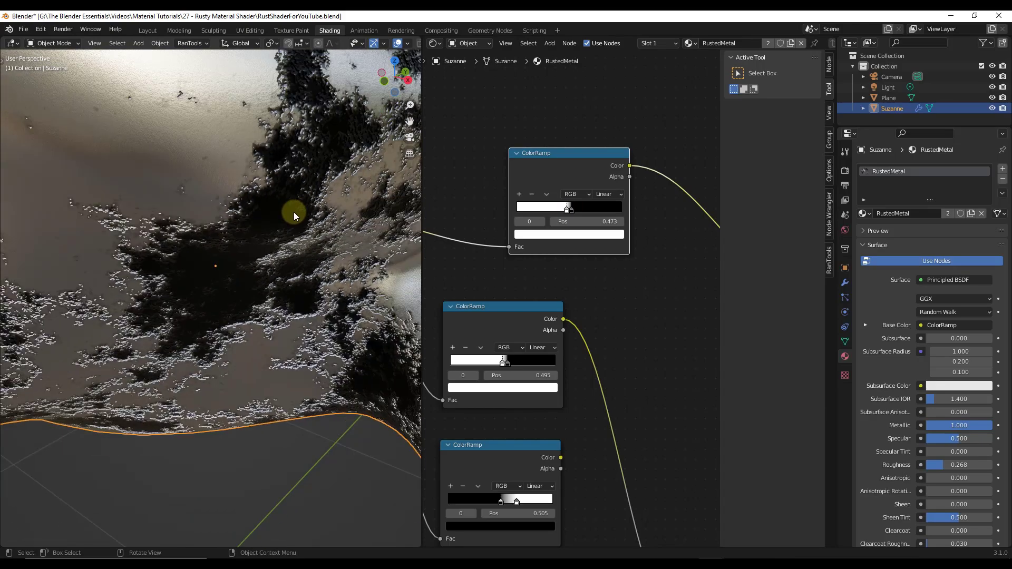
mouse_move(295, 213)
middle_mouse_down()
mouse_move(289, 132)
mouse_move(274, 140)
mouse_move(308, 216)
mouse_move(285, 211)
middle_mouse_up()
scroll(508, 219, "down", 4)
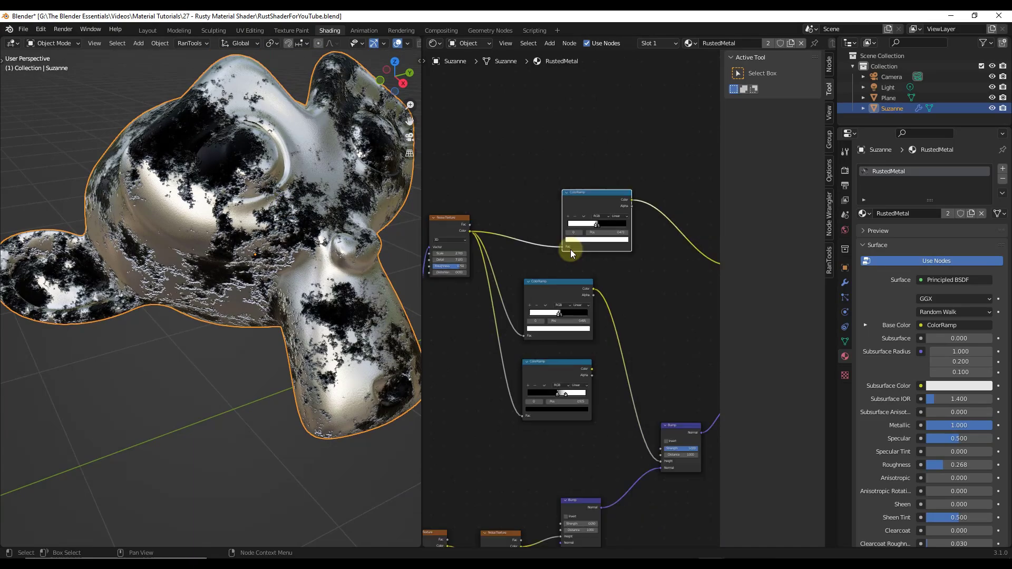
- Set the first Noise Texture's Scale to 5.3 and check the patches on Suzanne
scroll(522, 232, "up", 4)
mouse_move(492, 256)
left_mouse_down()
mouse_move(514, 254)
mouse_move(494, 257)
left_mouse_up()
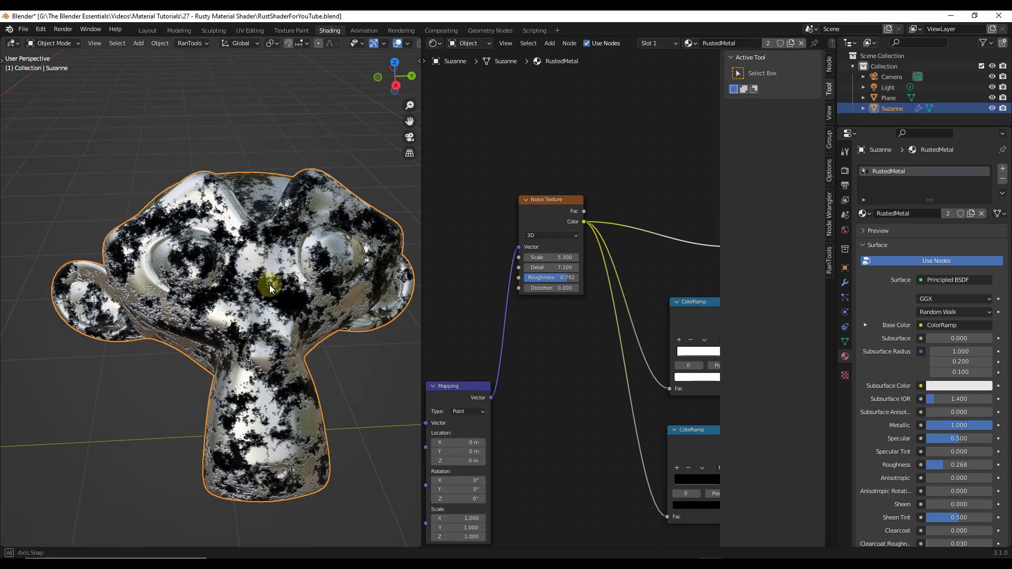
middle_click_drag(270, 284, 359, 369)
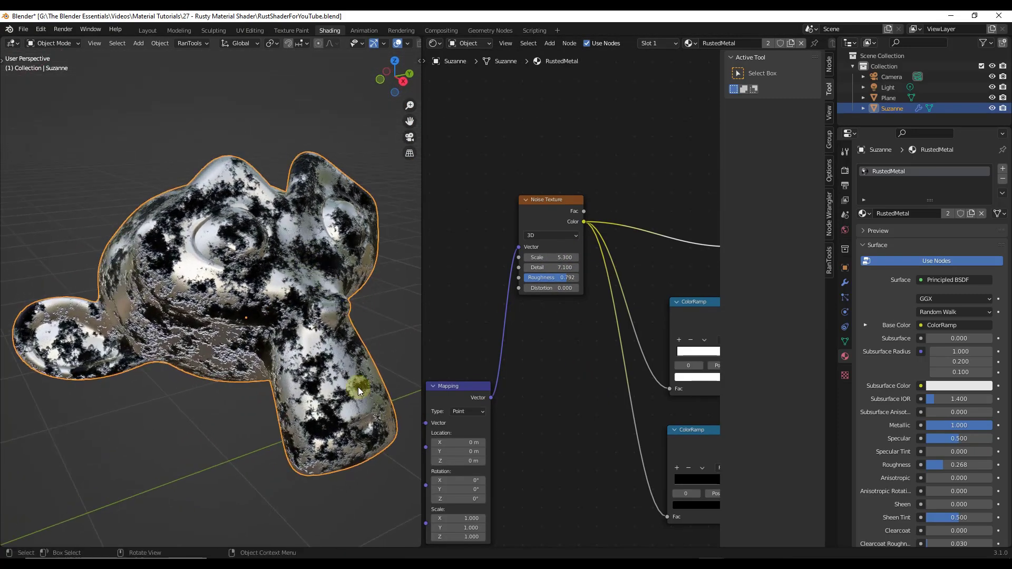
middle_click_drag(574, 350, 627, 293)
middle_click_drag(622, 254, 564, 263)
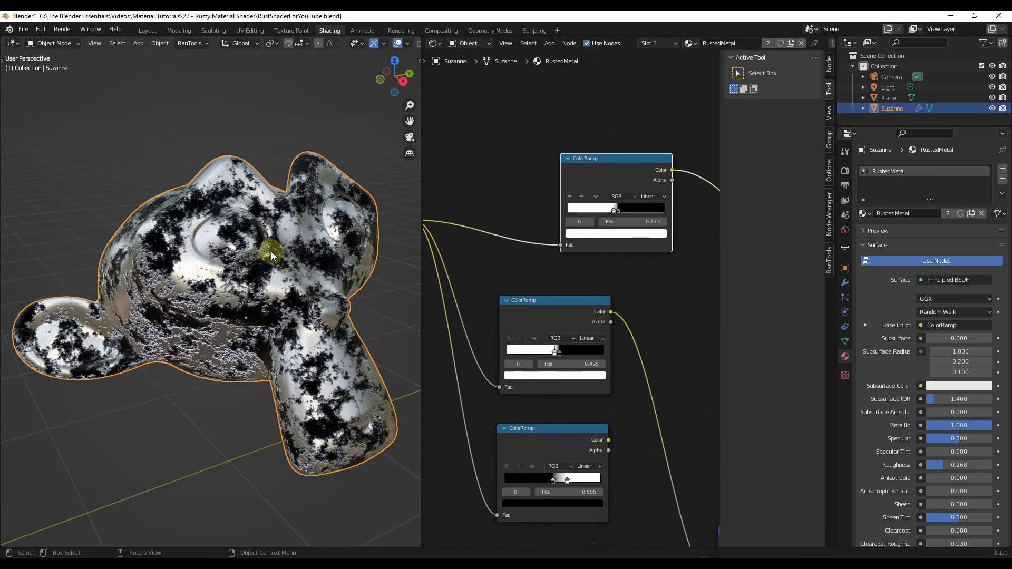
- Change the Base Color ColorRamp's black stop to a saturated orange with hue 0.039 and value 1, and view it on Suzanne
scroll(286, 255, "up", 5)
left_click(615, 210)
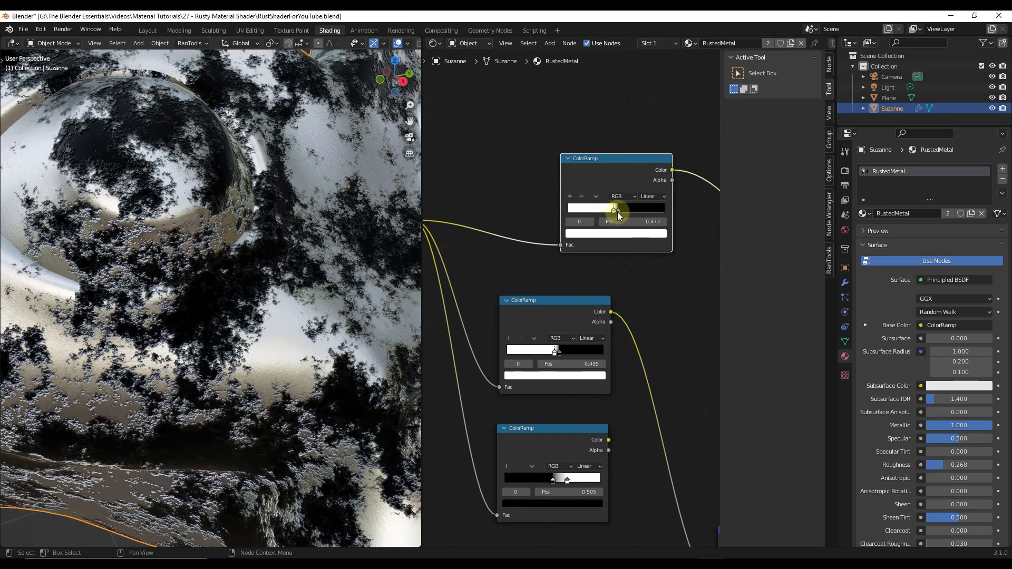
left_click(617, 211)
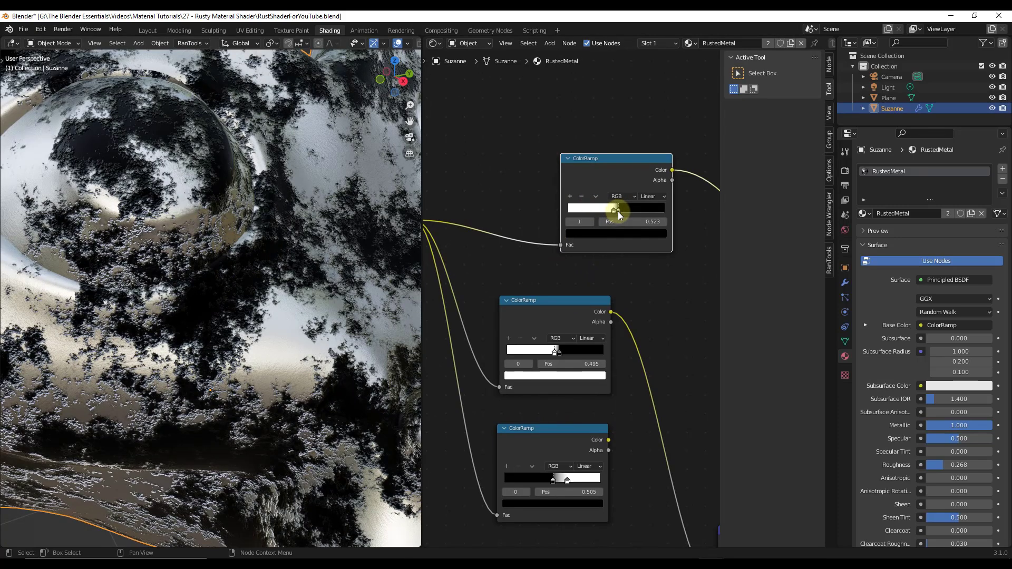
left_click(615, 233)
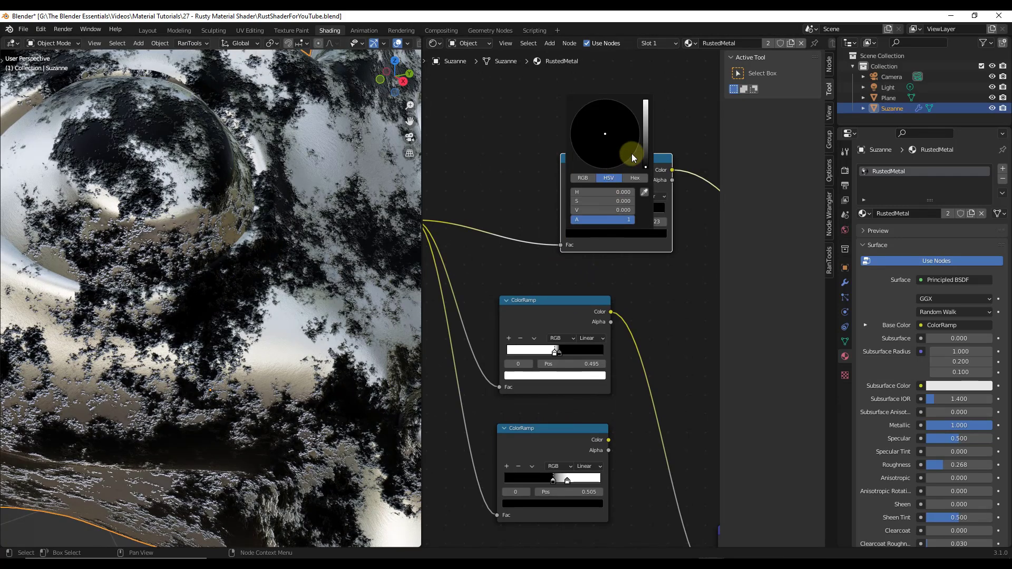
left_click_drag(646, 165, 649, 88)
mouse_move(598, 137)
left_mouse_down()
mouse_move(605, 166)
mouse_move(600, 150)
mouse_move(601, 163)
mouse_move(595, 150)
mouse_move(581, 159)
mouse_move(593, 156)
left_mouse_up()
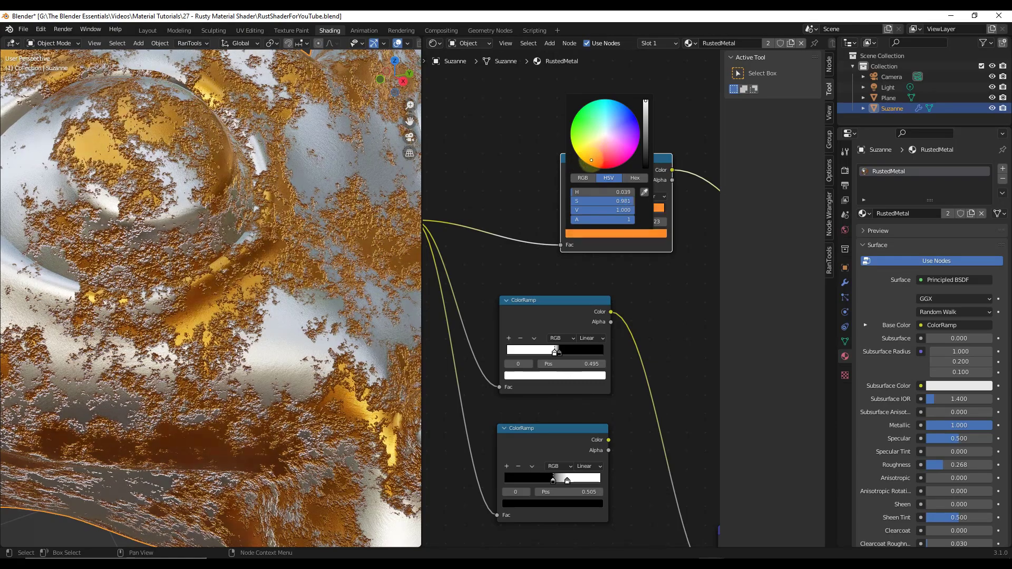
scroll(249, 251, "down", 6)
scroll(273, 311, "down", 3)
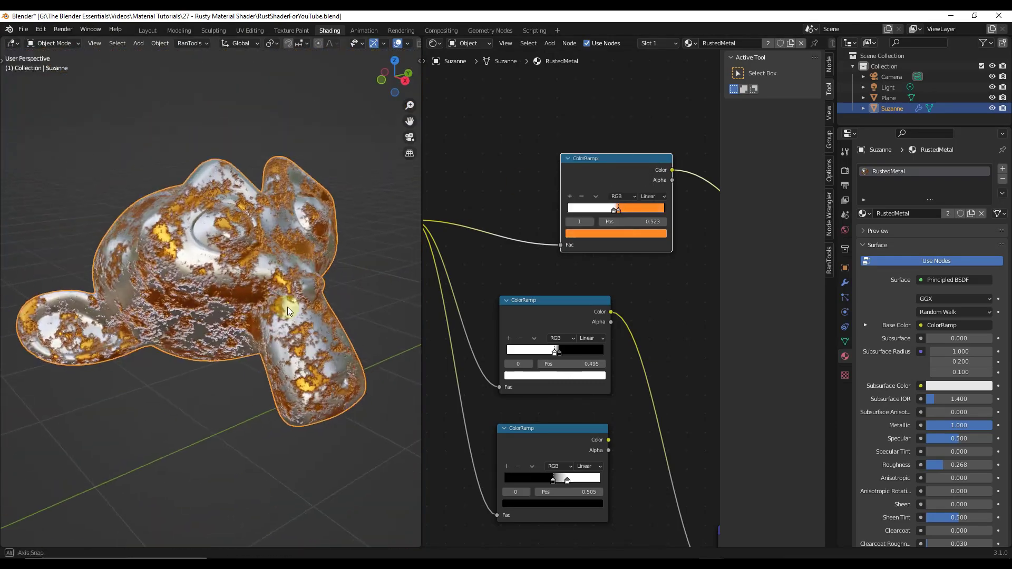
- Darken the Base Color ColorRamp's orange stop to a rusty brown
scroll(285, 308, "up", 6)
left_click(618, 239)
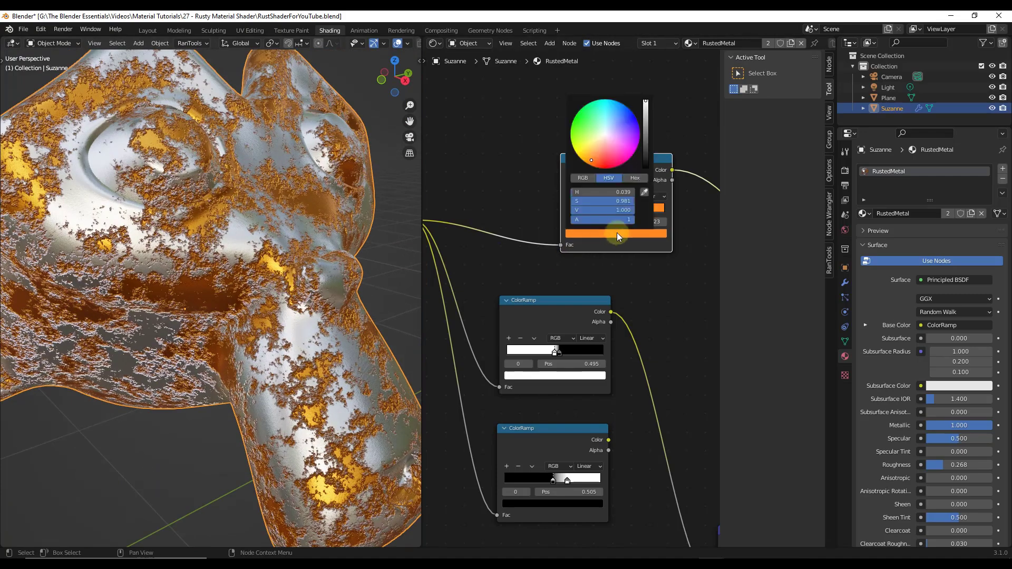
mouse_move(648, 135)
left_mouse_down()
mouse_move(647, 118)
mouse_move(606, 160)
mouse_move(593, 157)
left_mouse_up()
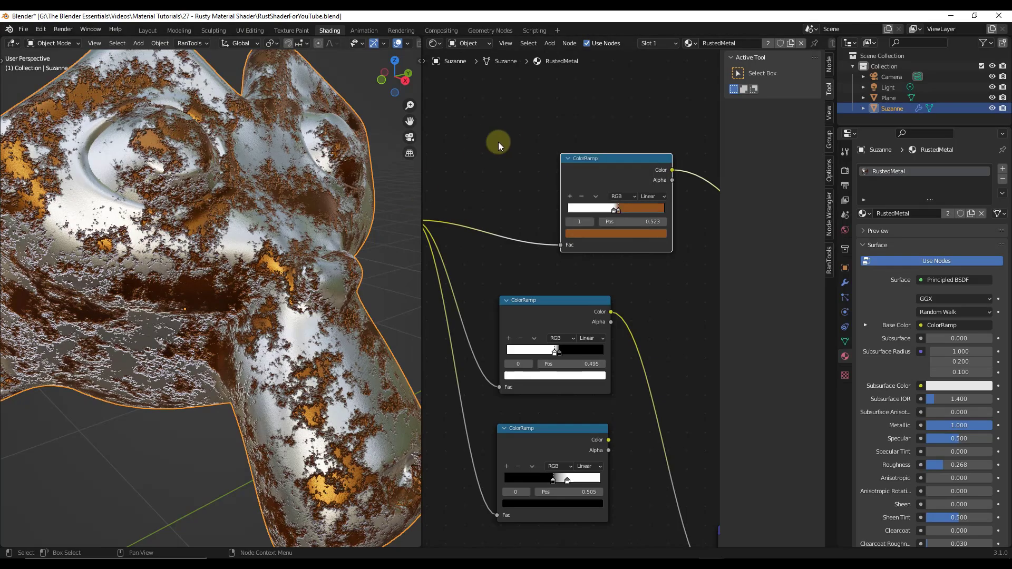
- Try a Roughness of 1 on the first Noise Texture, reduce it for broader rust patches, and inspect Suzanne up close
scroll(277, 387, "up", 8)
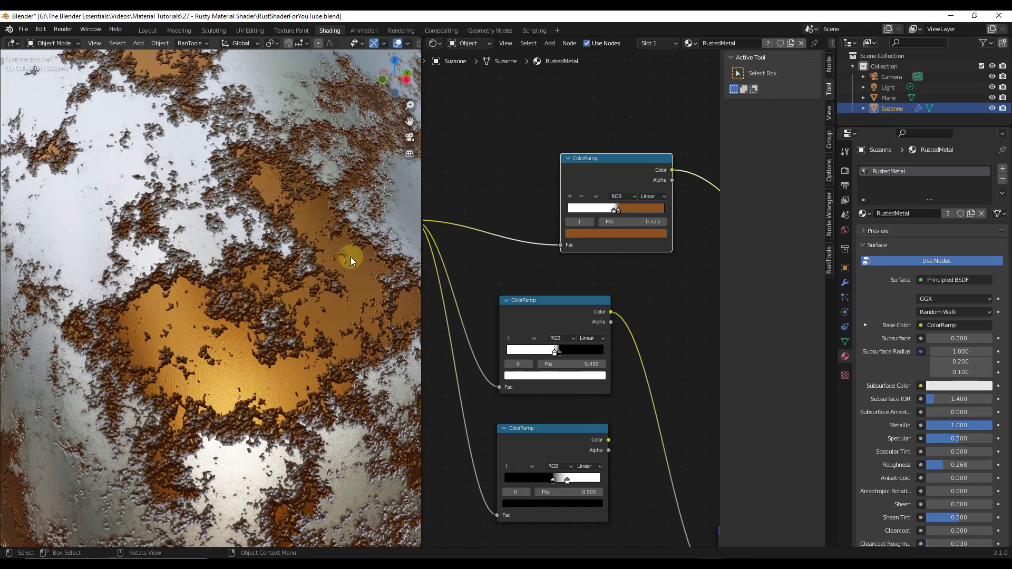
scroll(350, 254, "down", 3)
middle_click_drag(481, 262, 497, 221)
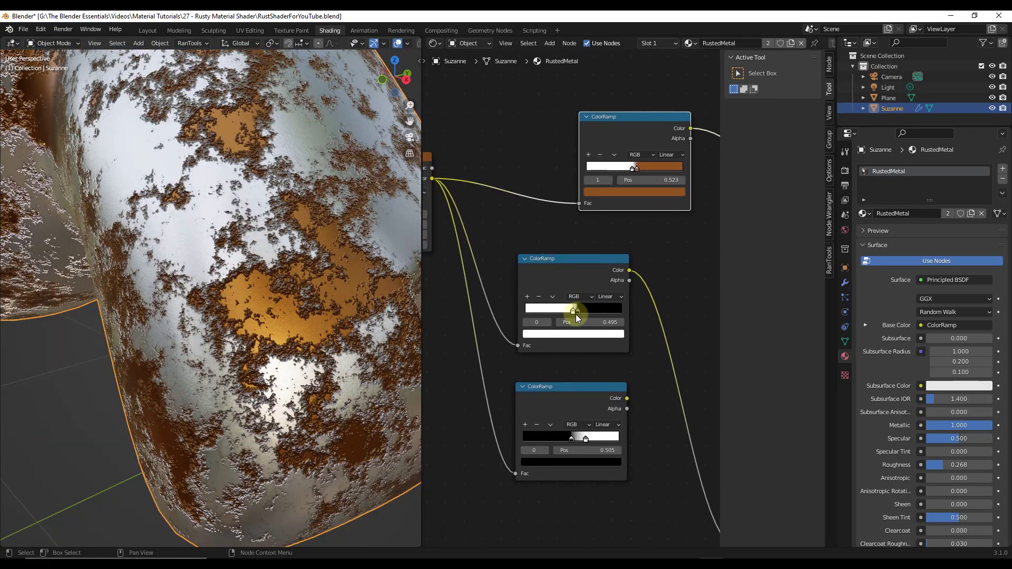
scroll(587, 235, "down", 2)
scroll(512, 228, "up", 2)
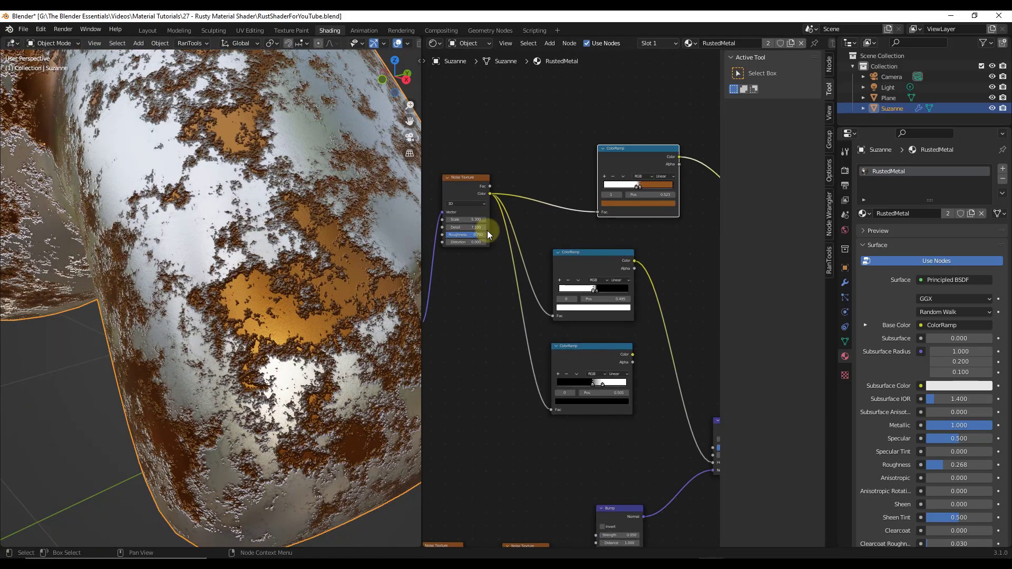
scroll(478, 230, "up", 2)
left_click_drag(476, 240, 494, 238)
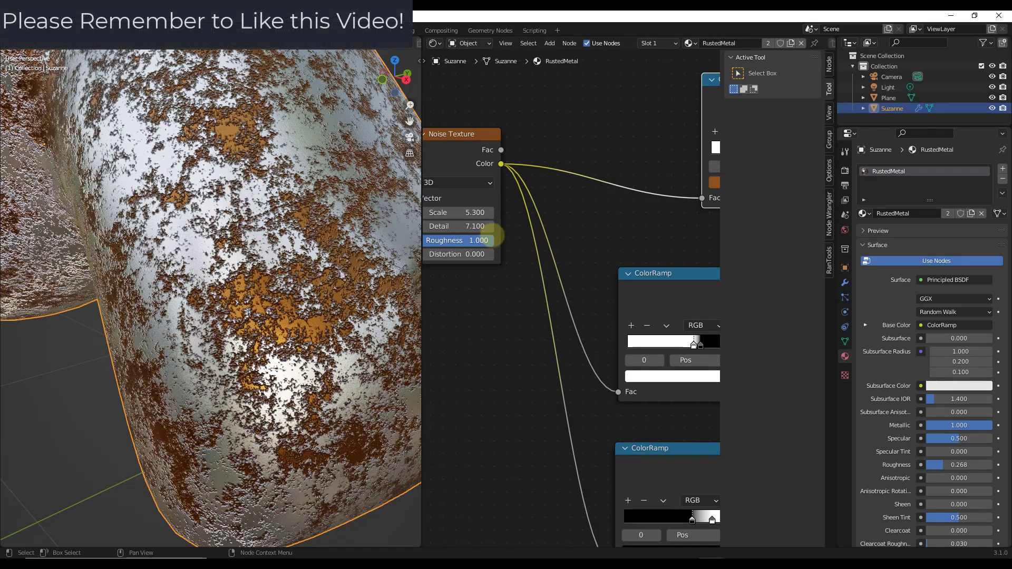
left_click_drag(485, 233, 474, 209)
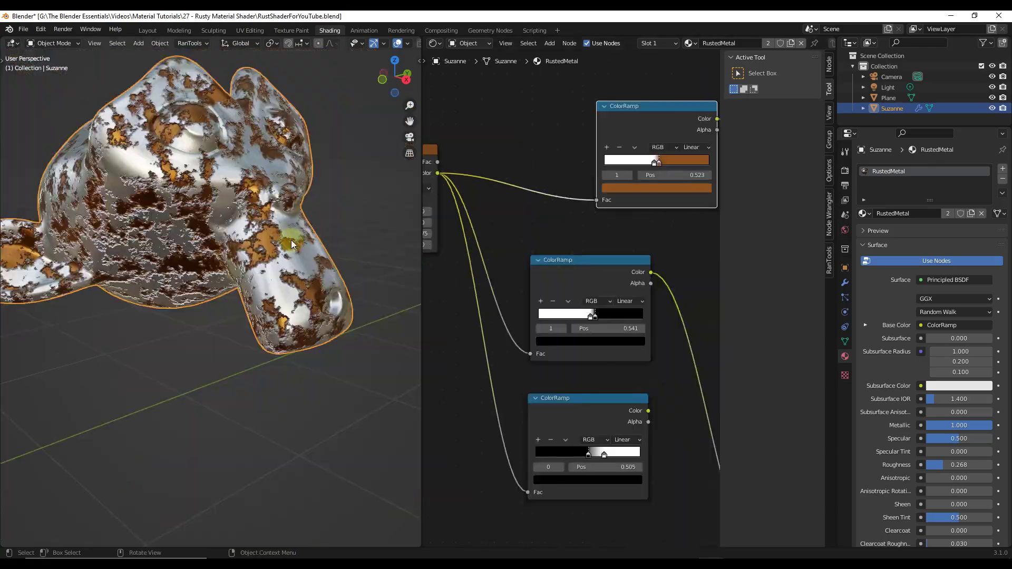
scroll(273, 236, "up", 8)
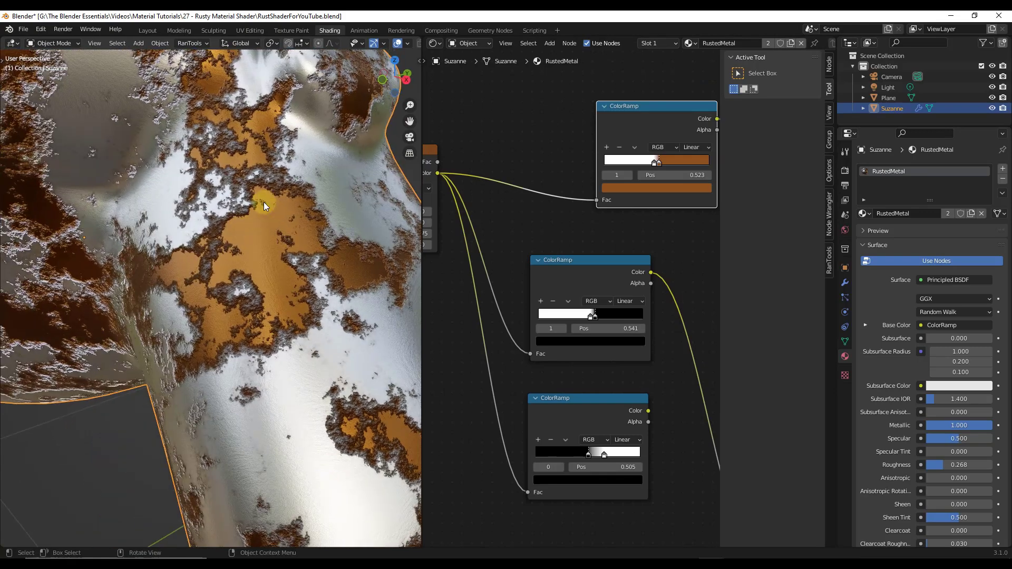
scroll(258, 245, "down", 6)
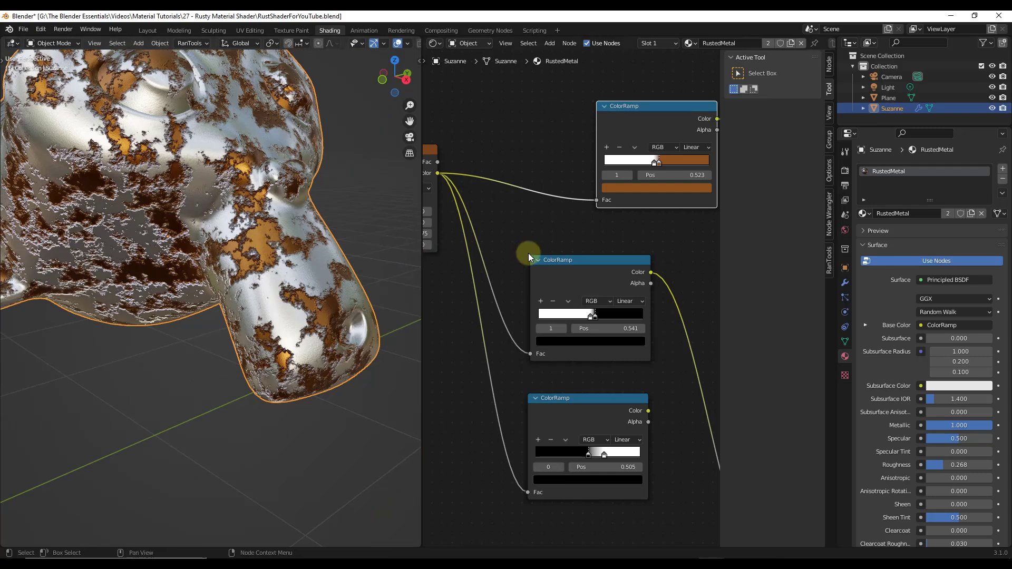
- Move the black stop of the white-to-black ColorRamp feeding the Bump's Height to 0.664 and inspect the relief up close
scroll(528, 253, "down", 1)
scroll(506, 253, "down", 2)
middle_click_drag(693, 377, 606, 305)
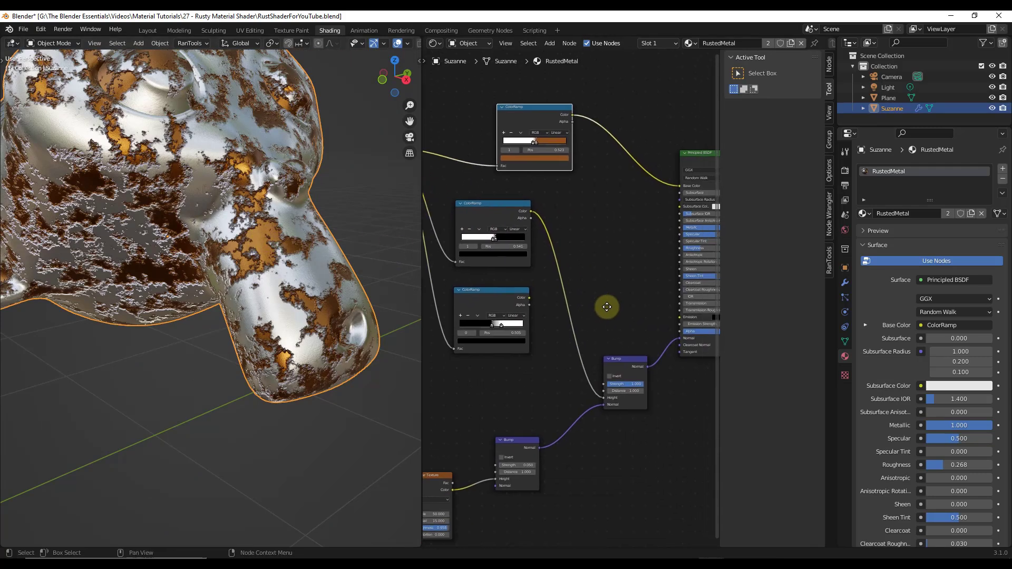
scroll(501, 248, "up", 5)
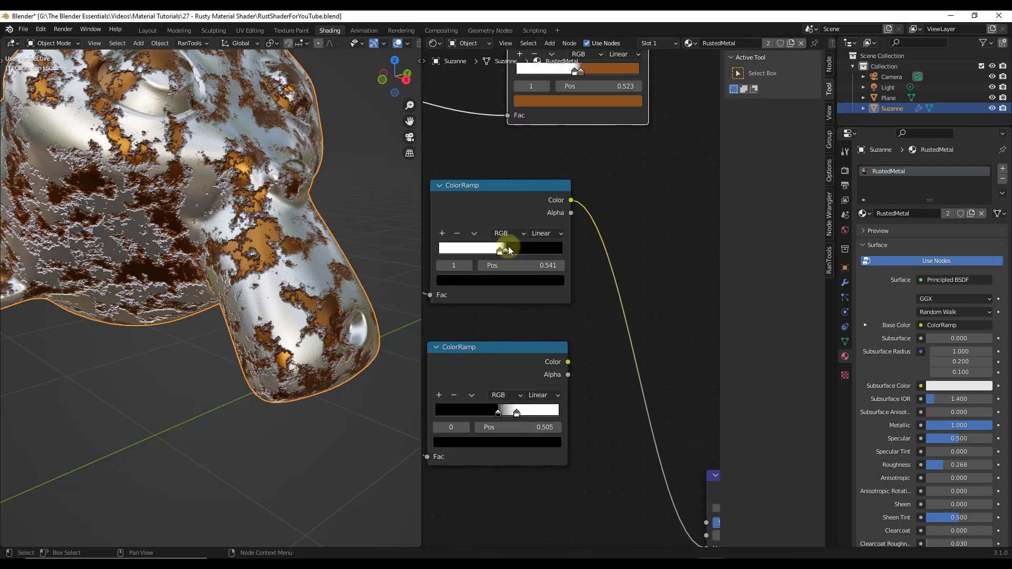
left_click_drag(506, 256, 527, 255)
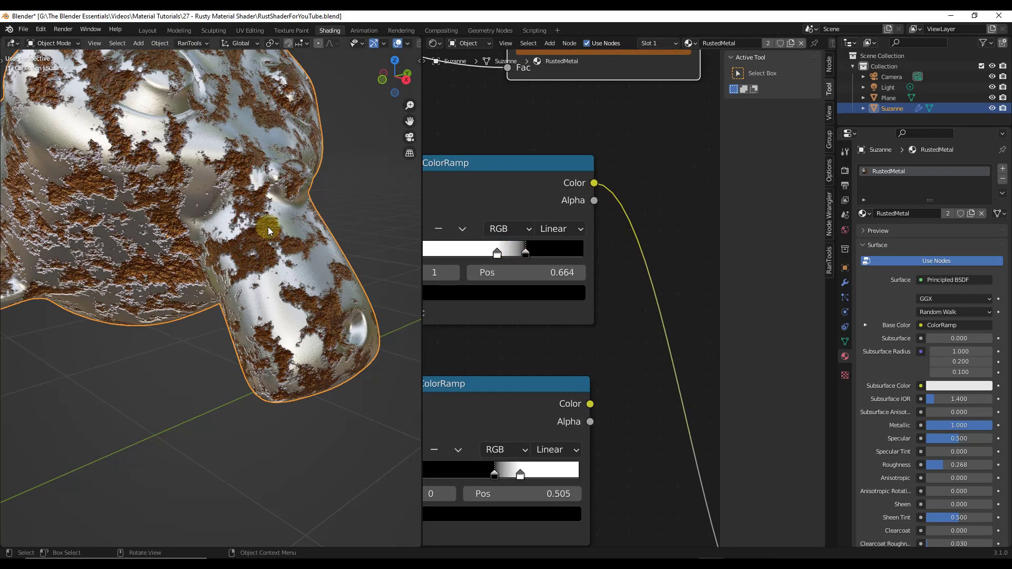
scroll(254, 240, "up", 6)
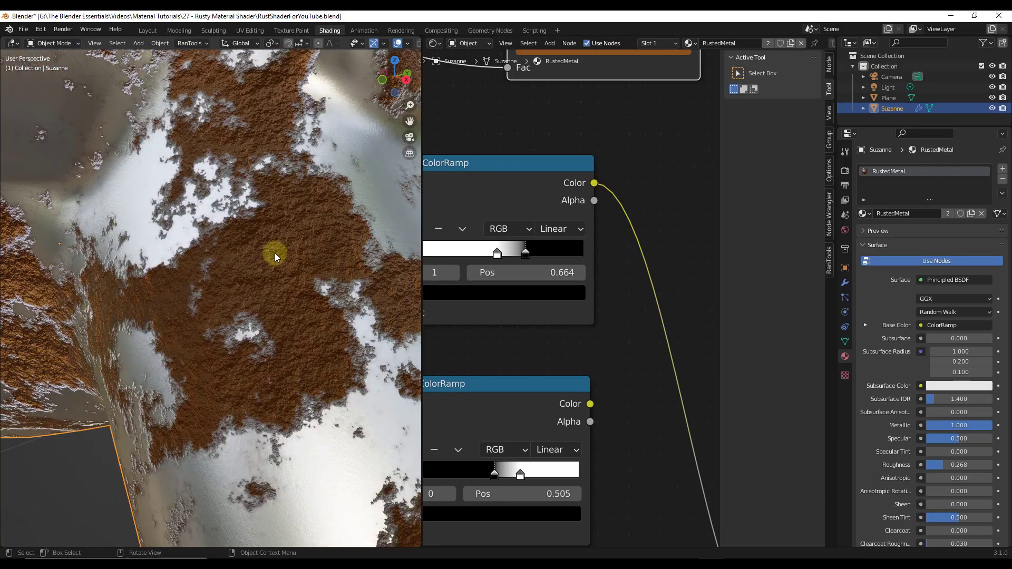
scroll(307, 267, "down", 6)
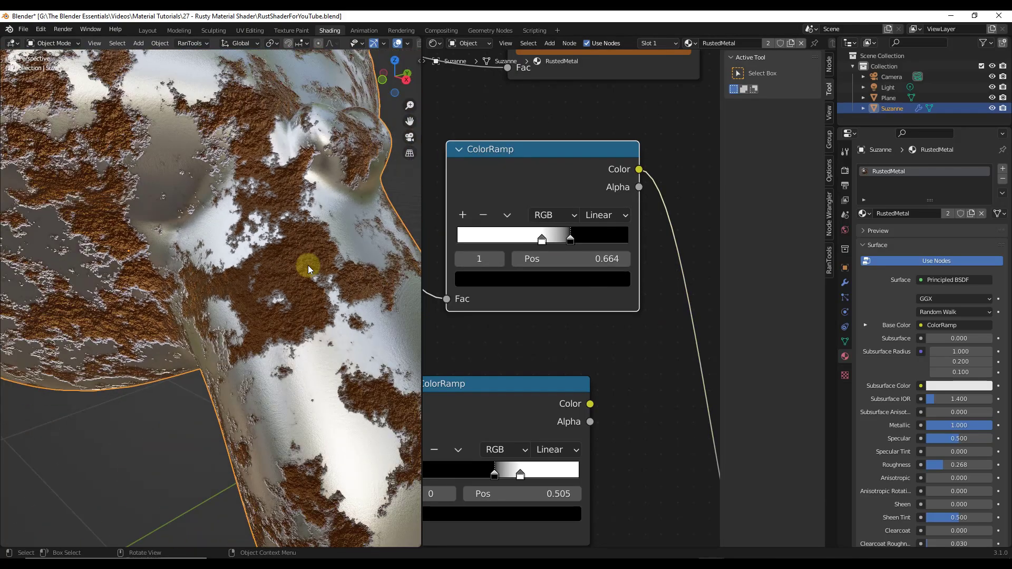
scroll(324, 258, "up", 2)
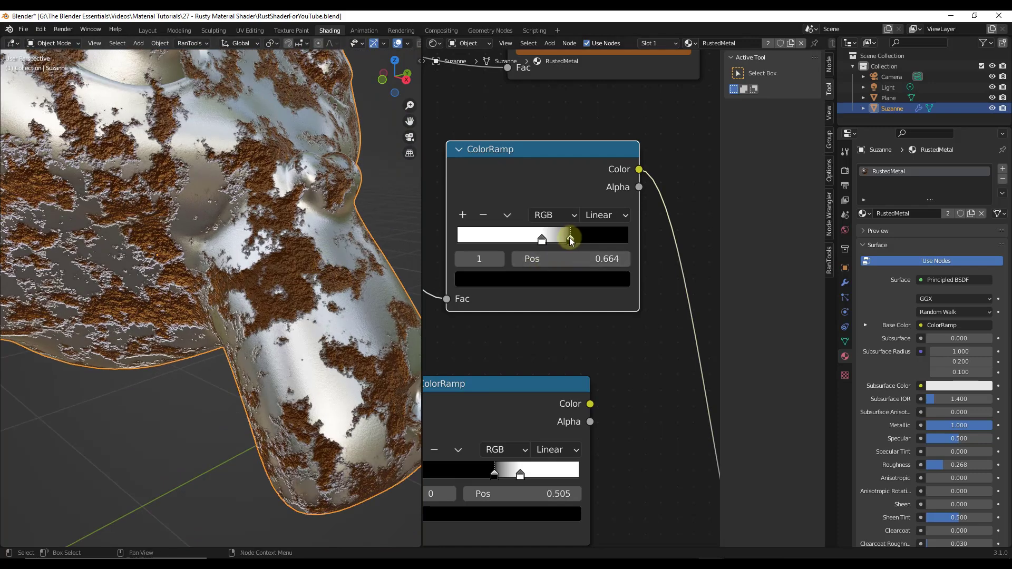
- Widen the Bump ColorRamp's gradient slightly, placing its white stop at 0.482, and view Suzanne from several distances
left_click_drag(564, 243, 539, 245)
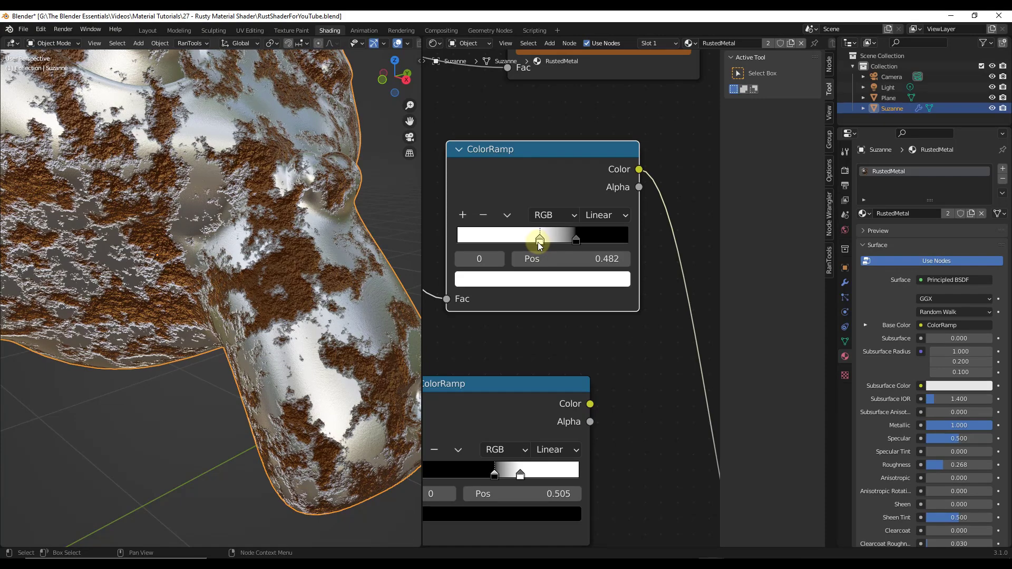
scroll(289, 235, "down", 4)
middle_click_drag(264, 138, 254, 141)
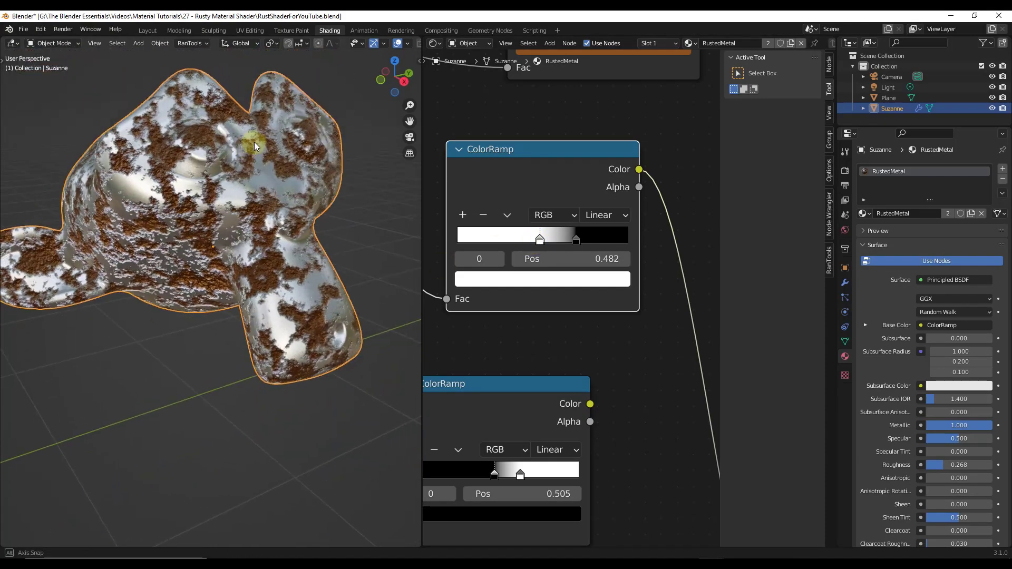
scroll(248, 147, "up", 5)
scroll(248, 147, "up", 2)
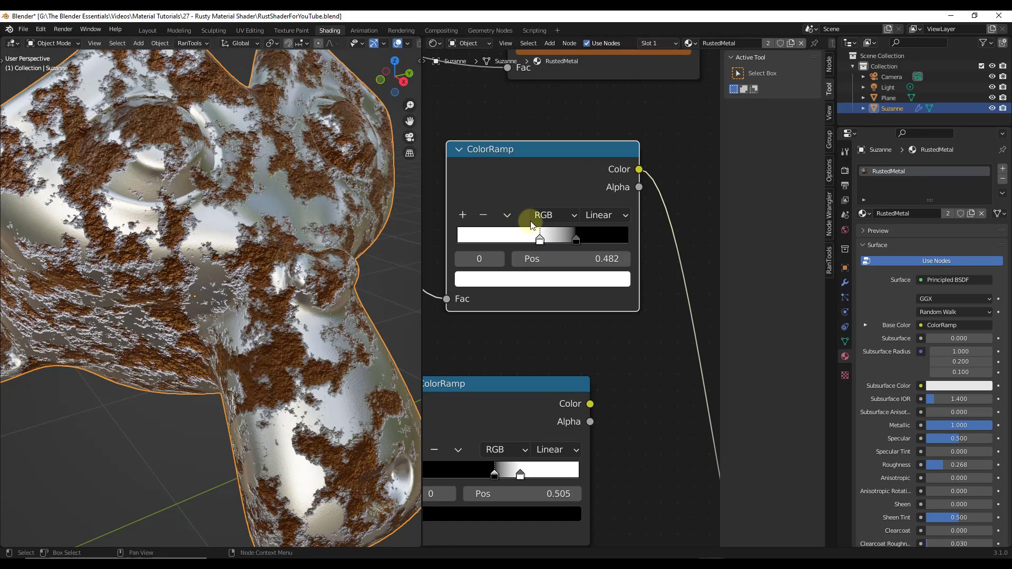
- Adjust the Base Color ColorRamp's white stop for a wider blend into the rust brown, checking the patch edges up close
middle_click_drag(555, 151, 524, 321)
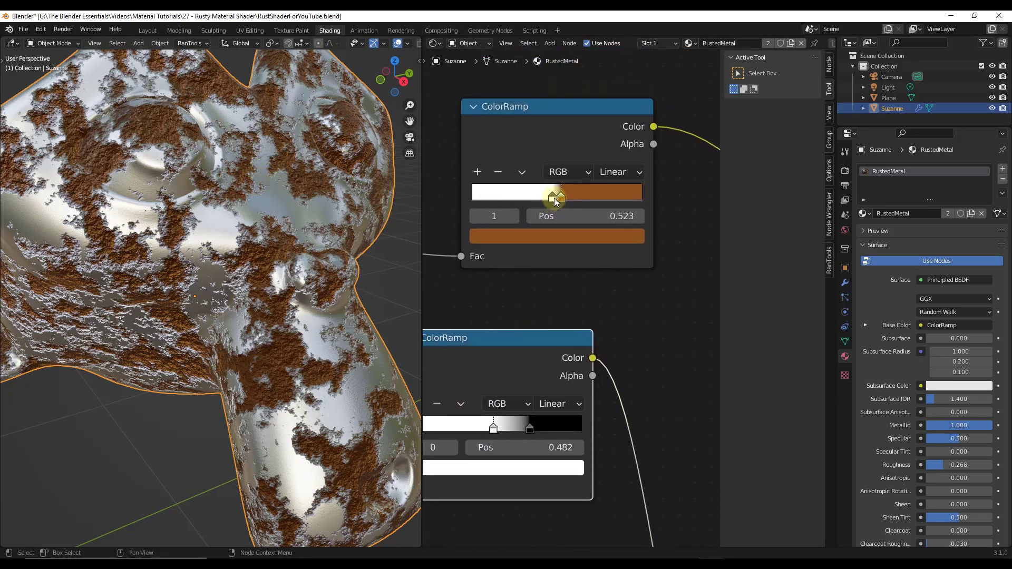
mouse_move(552, 199)
left_mouse_down()
mouse_move(474, 198)
mouse_move(557, 203)
left_mouse_up()
scroll(214, 185, "up", 6)
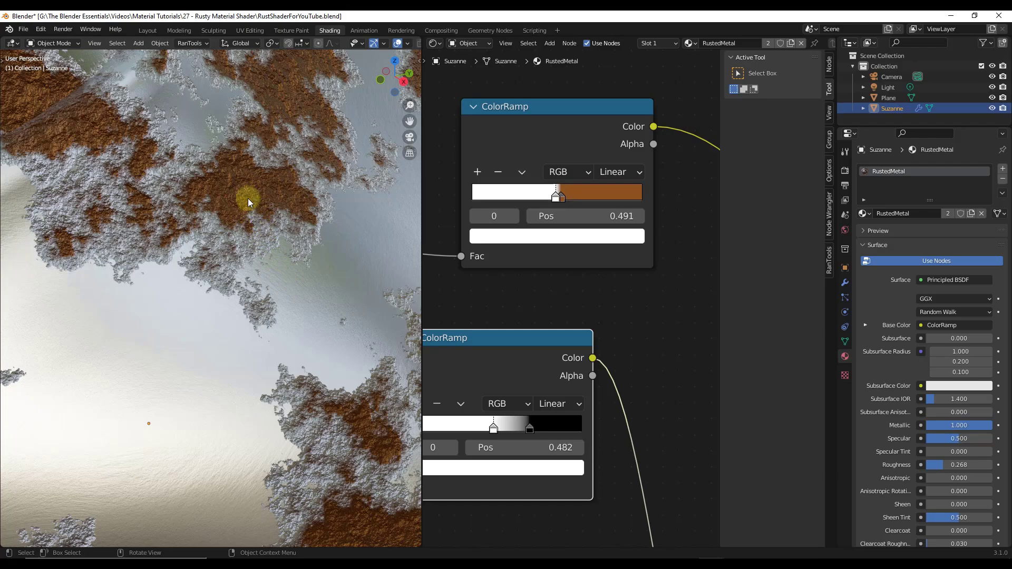
mouse_move(549, 195)
left_mouse_down()
mouse_move(562, 200)
mouse_move(538, 197)
left_mouse_up()
- Add a middle stop at 0.470 to the Base Color ColorRamp, coloured dark brown with hue 0.064, saturation 0.698 and value 0.128
left_click(477, 172)
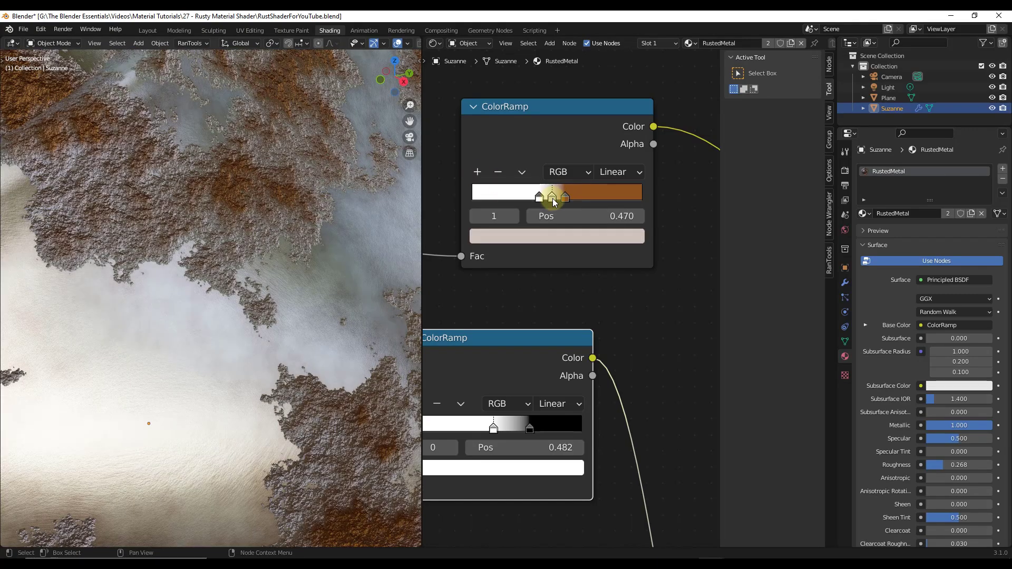
left_click(546, 240)
left_click_drag(544, 315, 528, 333)
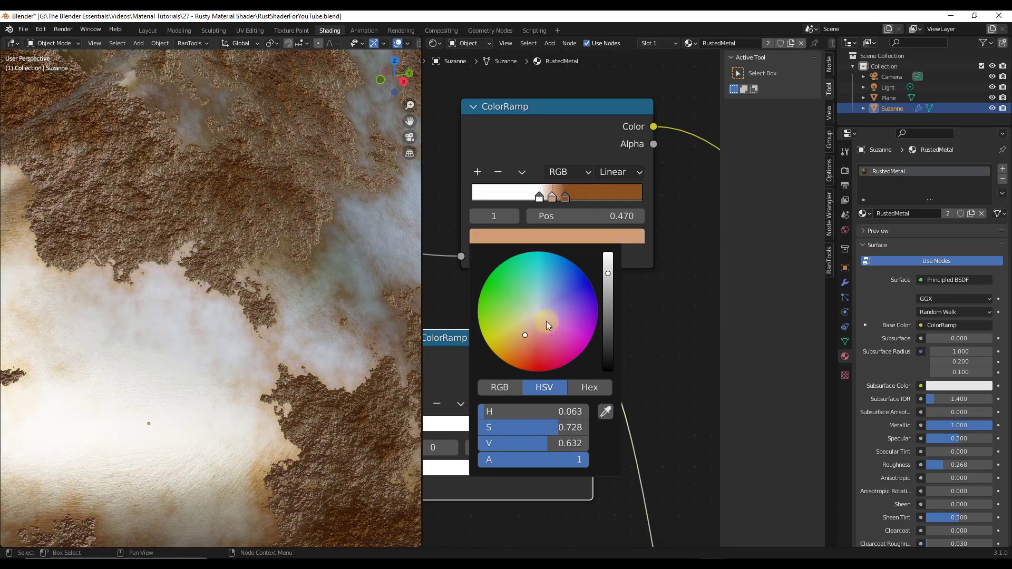
left_click_drag(608, 286, 607, 323)
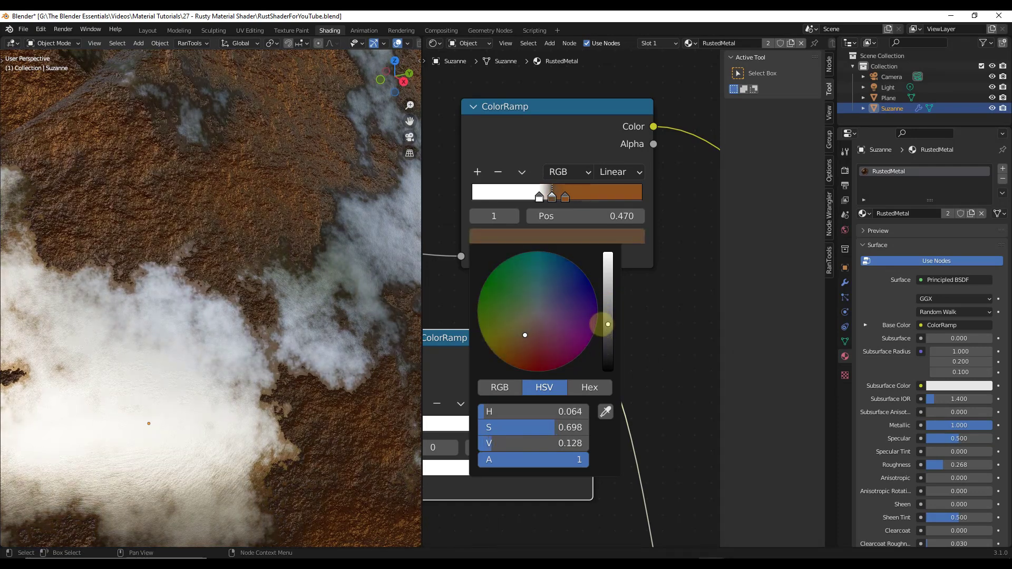
- Spread the Base Color ColorRamp's stops with the white one at 0.373, and inspect the colour blending on Suzanne
middle_click_drag(333, 284, 257, 228)
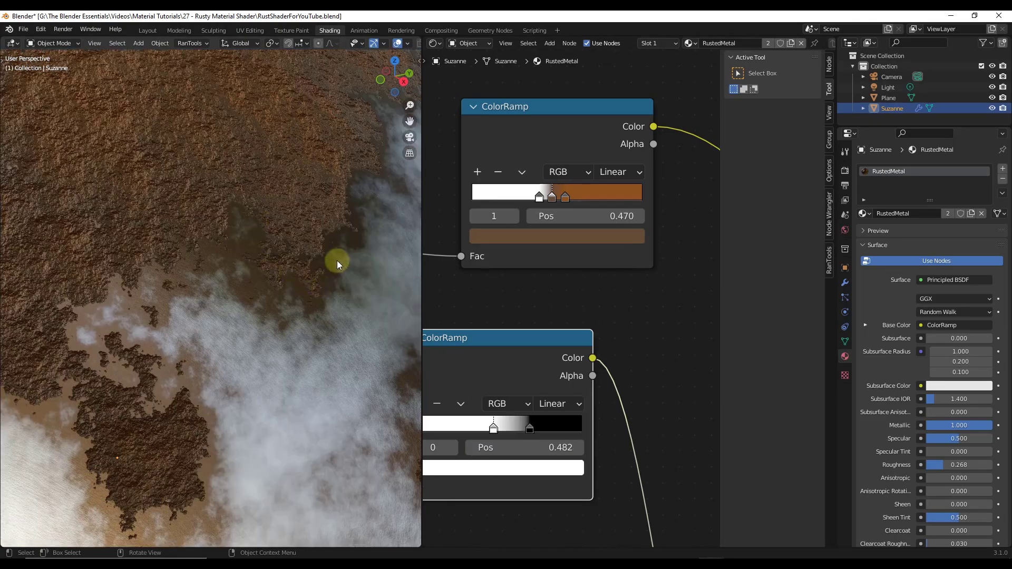
middle_click_drag(368, 216, 275, 299)
scroll(287, 271, "down", 5)
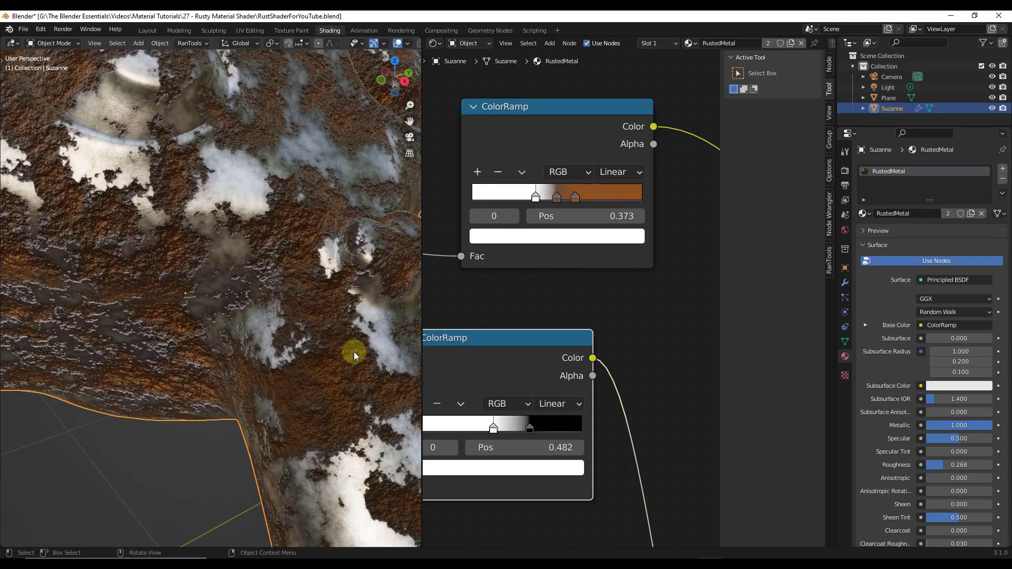
middle_click_drag(349, 349, 294, 287)
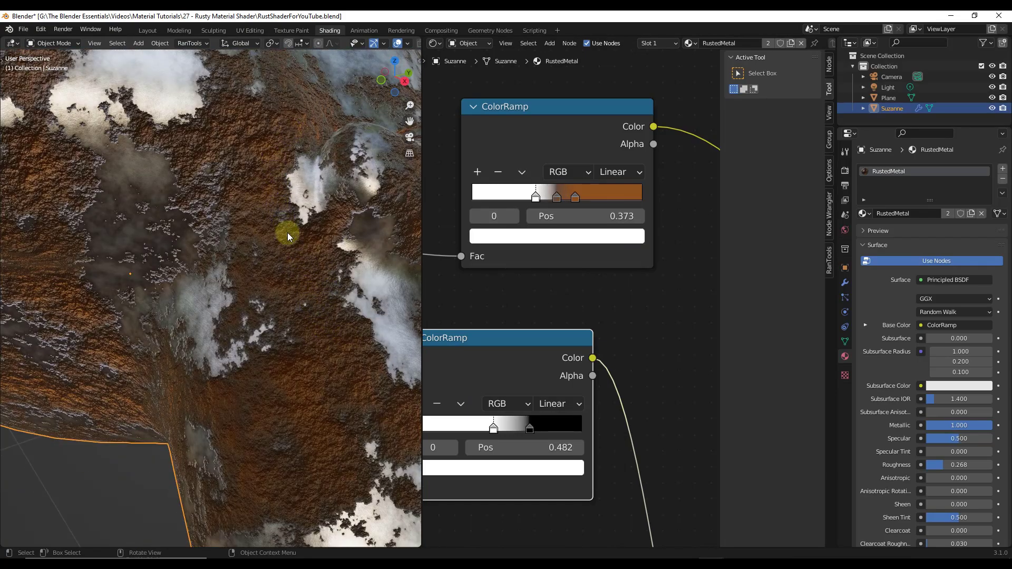
scroll(282, 248, "down", 4)
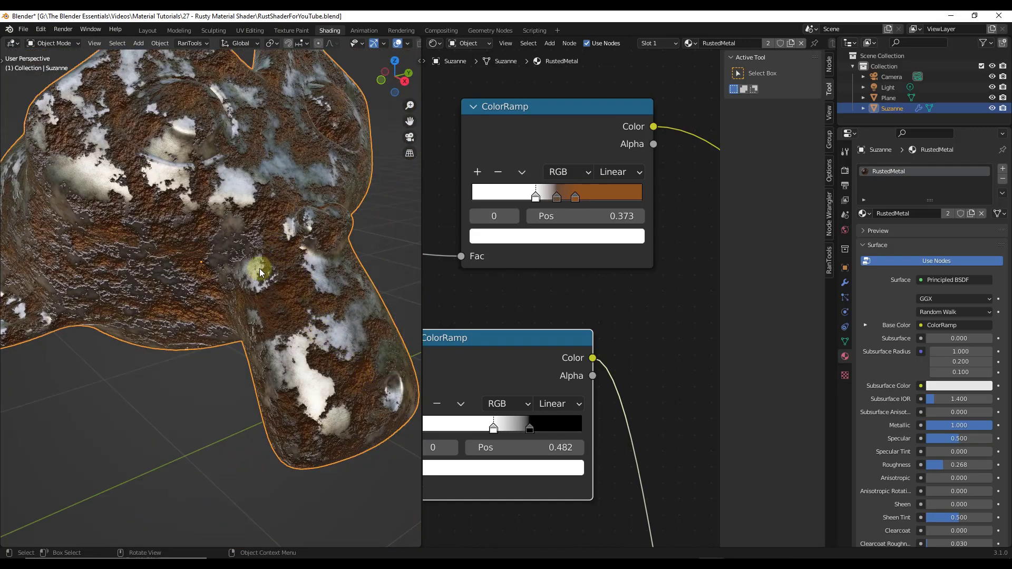
scroll(270, 270, "down", 4)
scroll(550, 283, "down", 5)
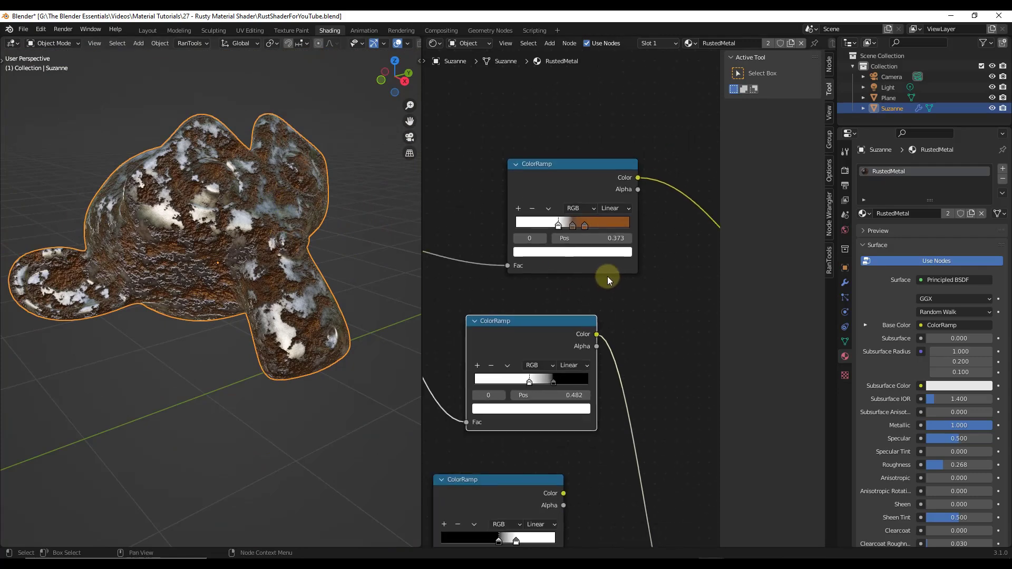
- Connect the black-to-white ColorRamp's Color to the Height of the Bump feeding the Principled BSDF, and inspect the relief on Suzanne
middle_click_drag(613, 260, 577, 224)
left_click_drag(498, 284, 526, 277)
scroll(280, 280, "up", 4)
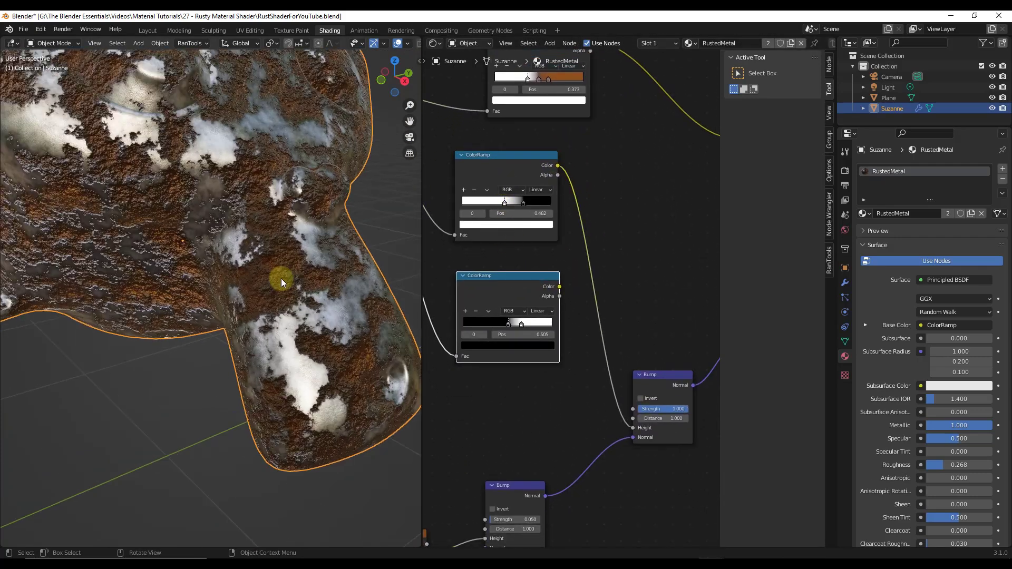
scroll(276, 266, "down", 2)
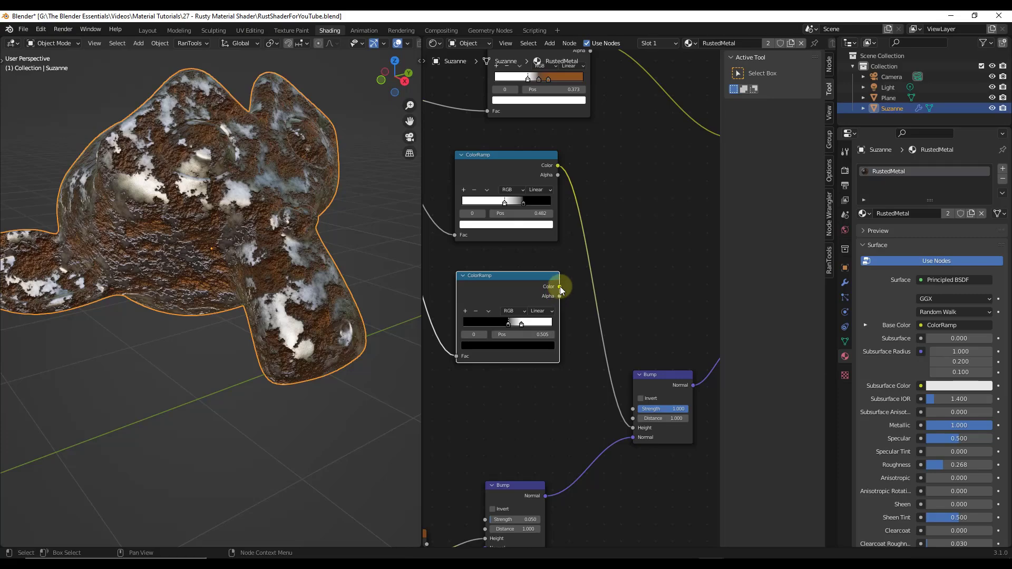
left_click_drag(635, 430, 635, 431)
scroll(270, 232, "up", 4)
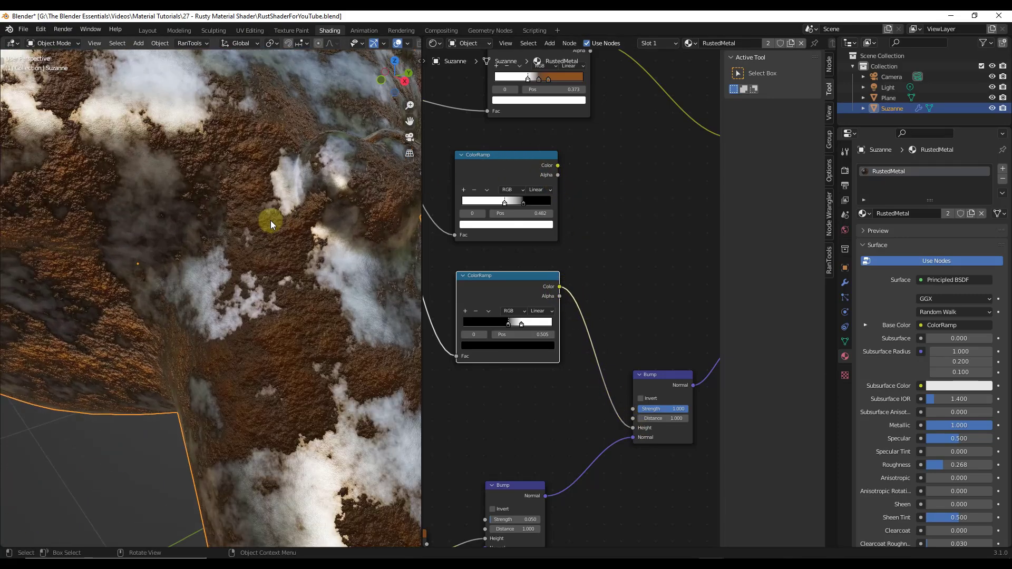
scroll(287, 251, "down", 4)
middle_click_drag(192, 204, 208, 202)
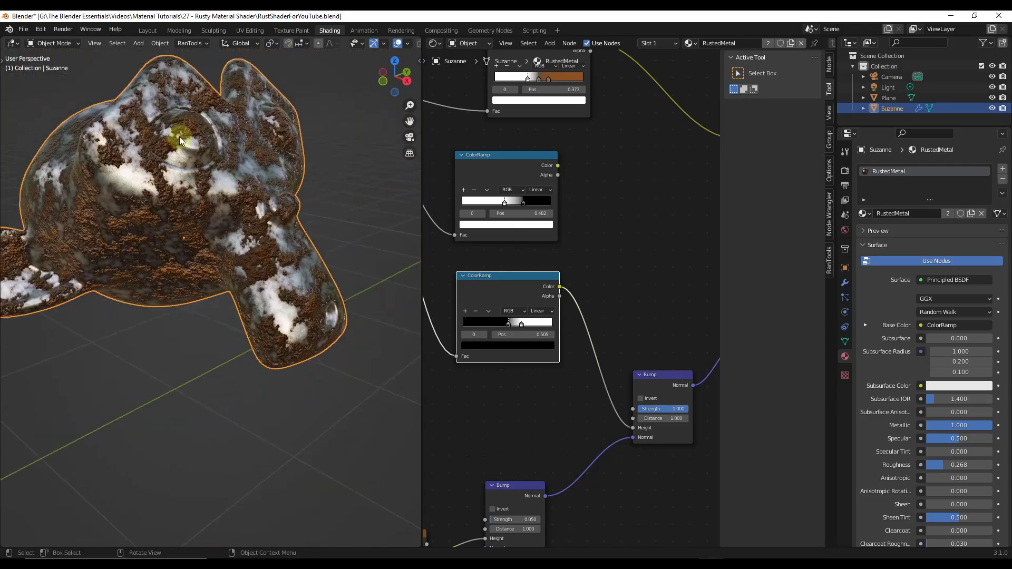
scroll(201, 118, "up", 4)
scroll(325, 127, "down", 3)
scroll(373, 158, "up", 3)
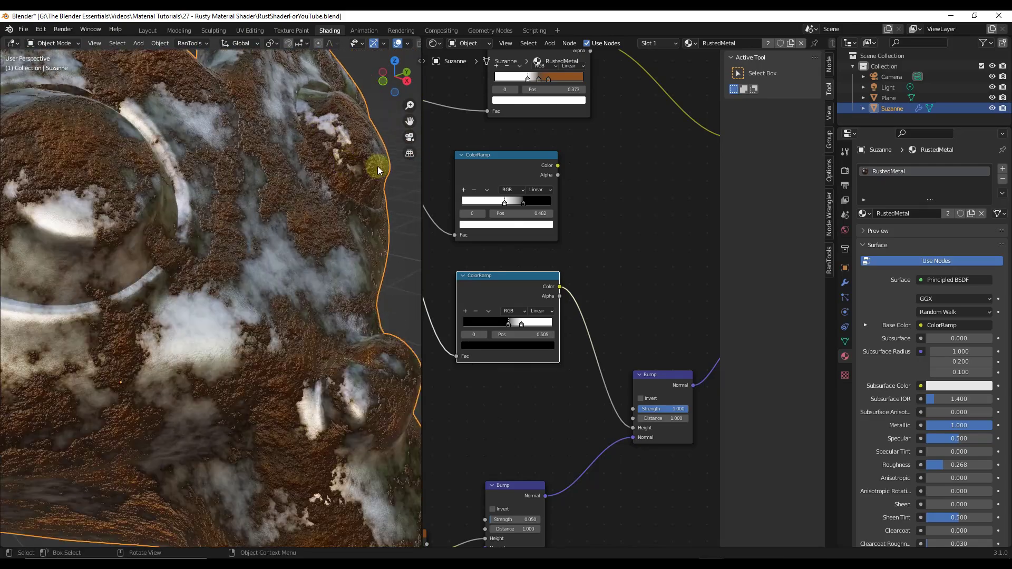
middle_click_drag(373, 158, 251, 150)
- Lower the Strength of the Bump feeding the Principled BSDF to 0.175 and check the softened relief on Suzanne
middle_click_drag(623, 245, 574, 219)
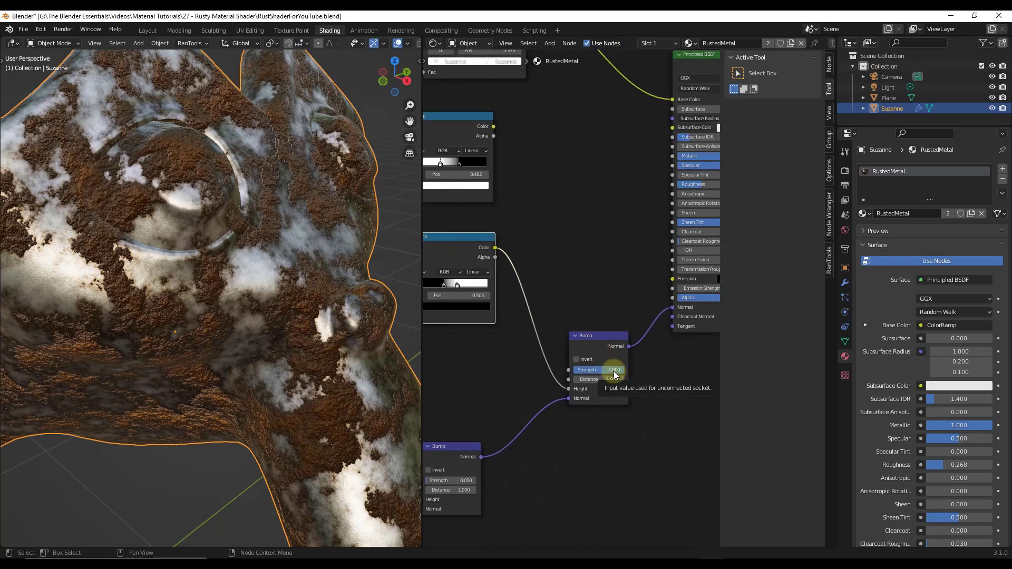
scroll(316, 300, "up", 6)
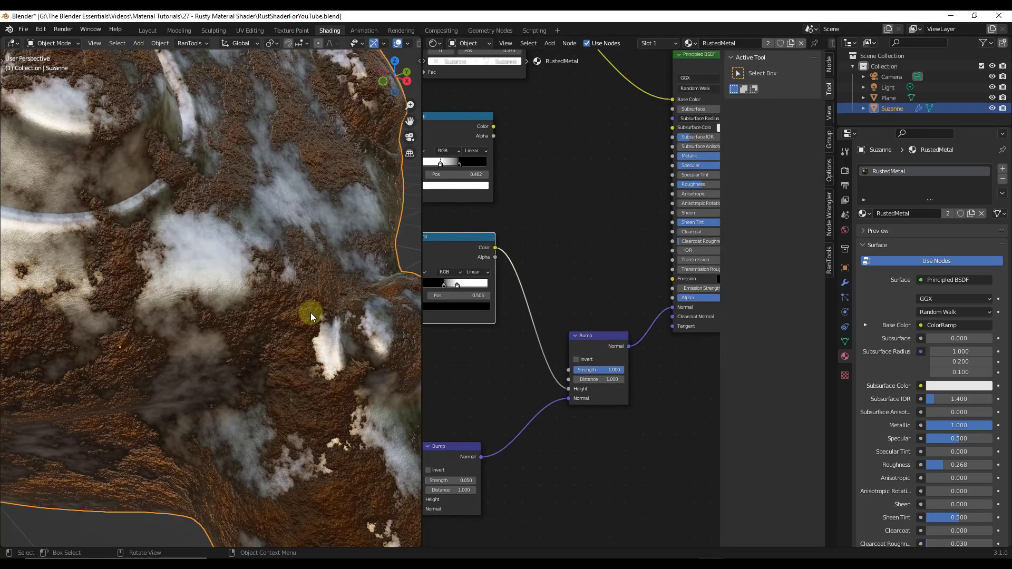
scroll(311, 295, "down", 6)
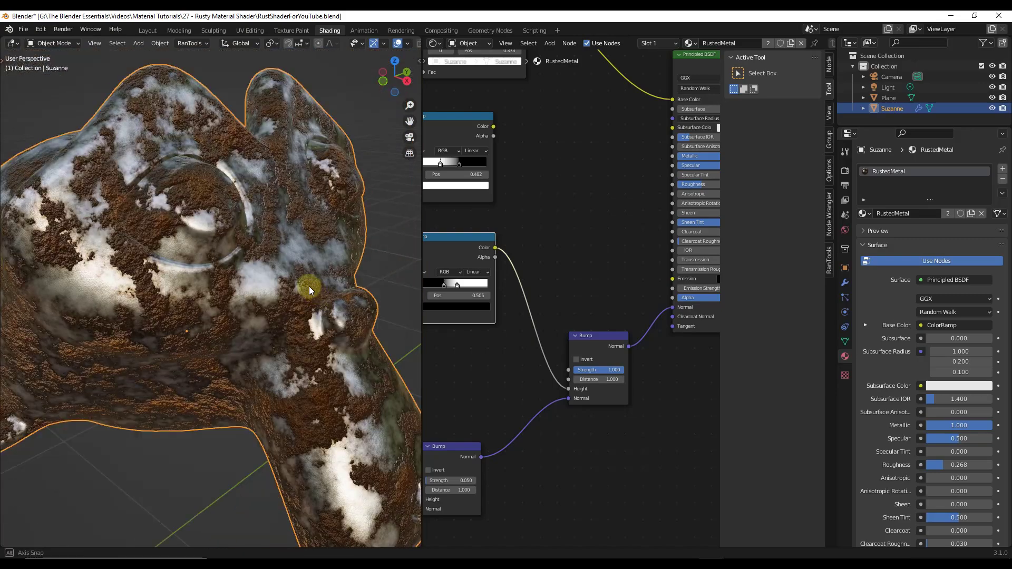
scroll(299, 293, "up", 3)
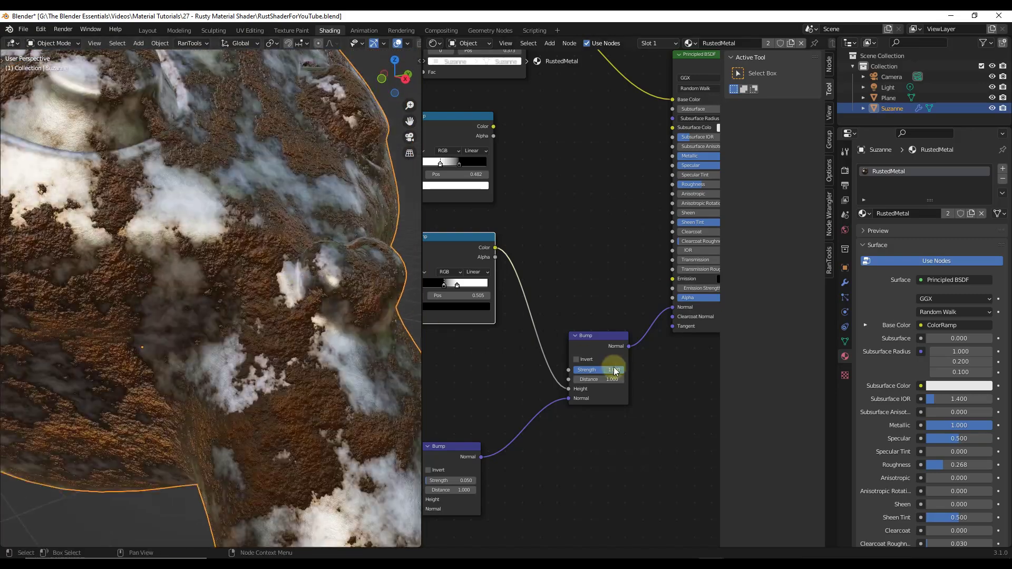
mouse_move(613, 366)
left_mouse_down()
mouse_move(557, 377)
mouse_move(573, 372)
left_mouse_up()
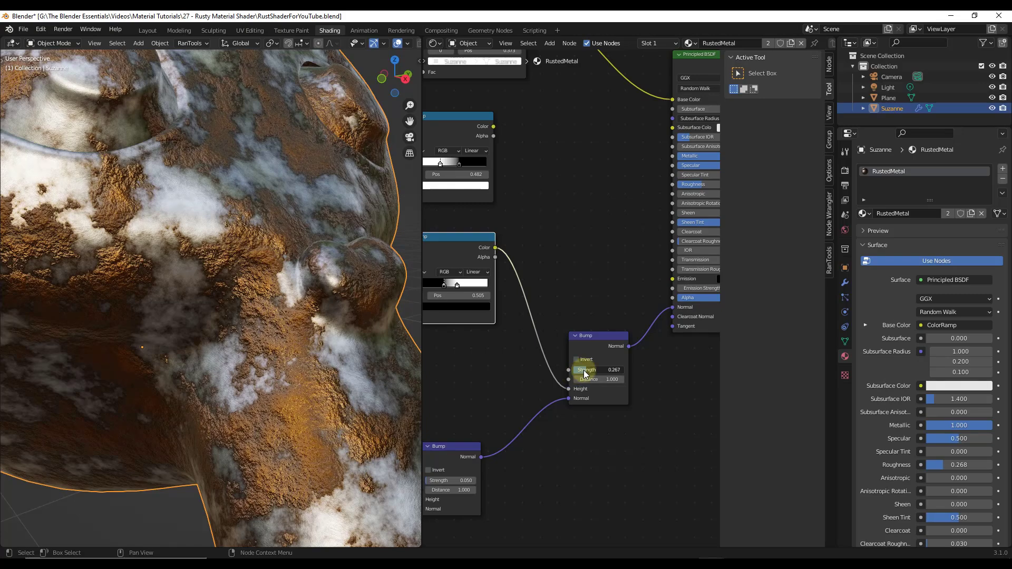
scroll(240, 231, "down", 4)
scroll(538, 201, "down", 3)
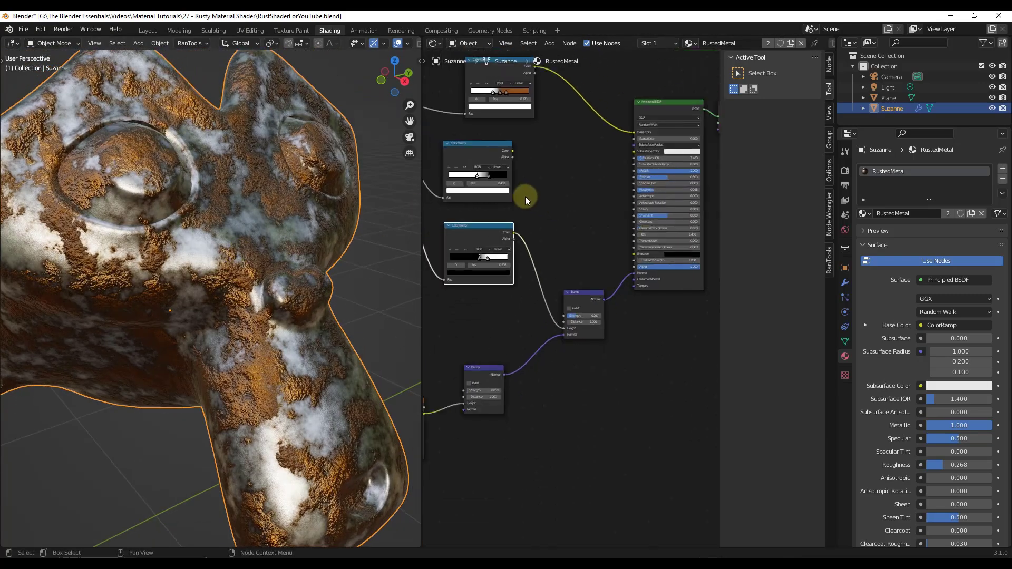
scroll(526, 255, "up", 3)
scroll(246, 282, "up", 6)
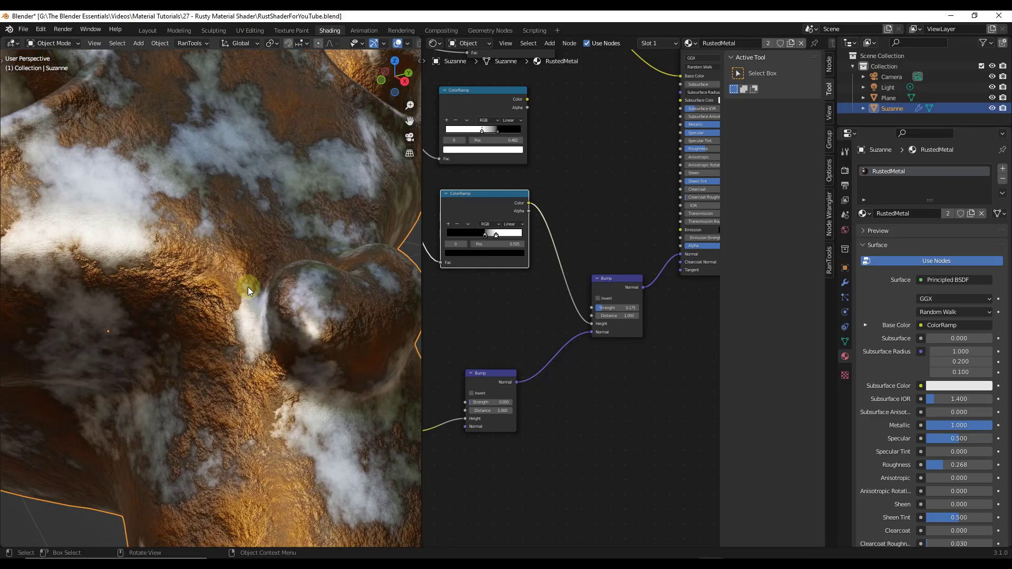
scroll(248, 287, "down", 5)
mouse_move(239, 259)
middle_mouse_down()
mouse_move(194, 228)
mouse_move(236, 236)
mouse_move(253, 221)
mouse_move(227, 236)
mouse_move(242, 241)
middle_mouse_up()
- Raise the first Noise Texture's Scale for smaller rust patches and link the black-to-white ColorRamp's Color to the Bump's Height
scroll(576, 219, "up", 8, "shift")
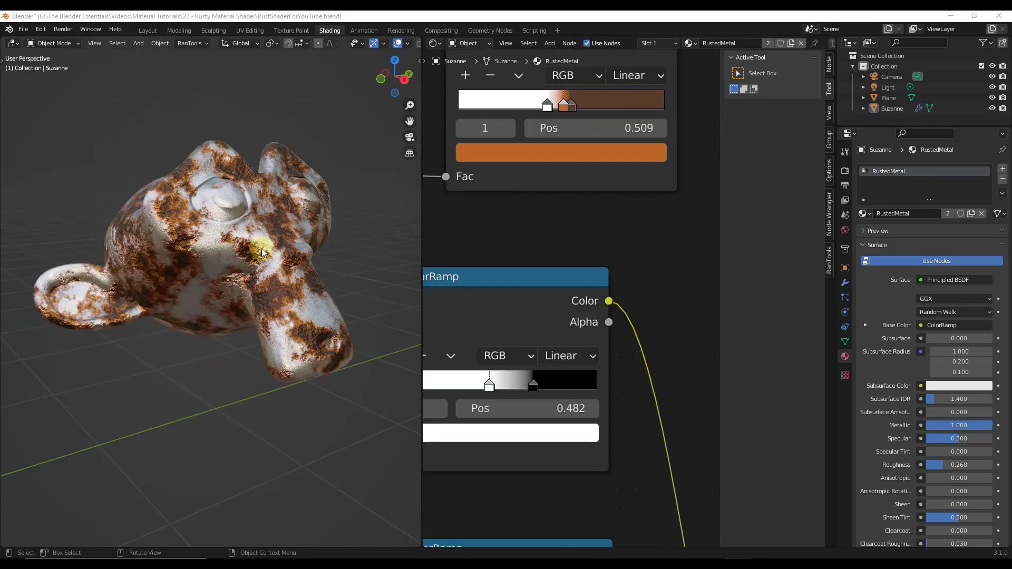
scroll(279, 232, "up", 8)
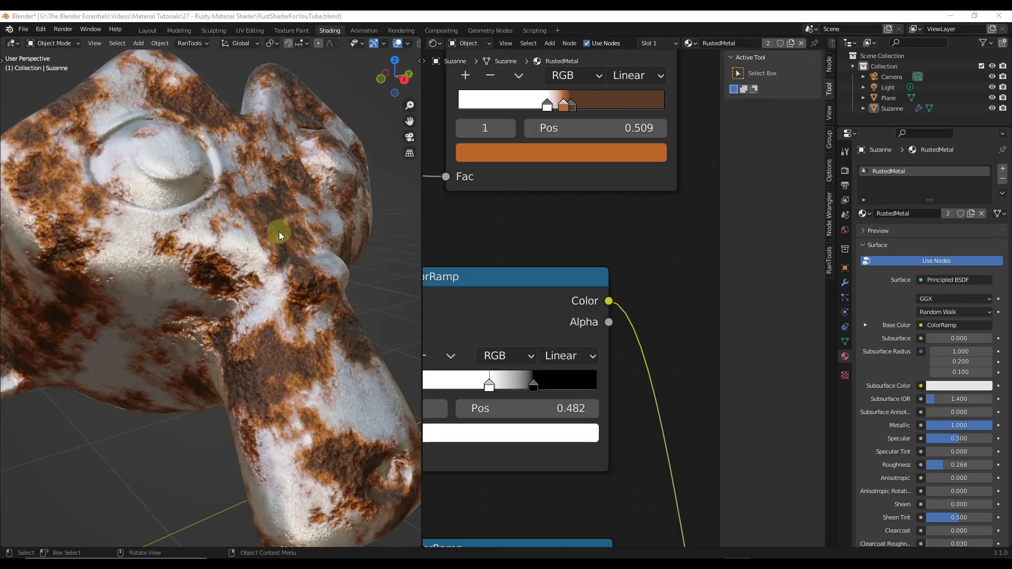
middle_click_drag(276, 232, 269, 251)
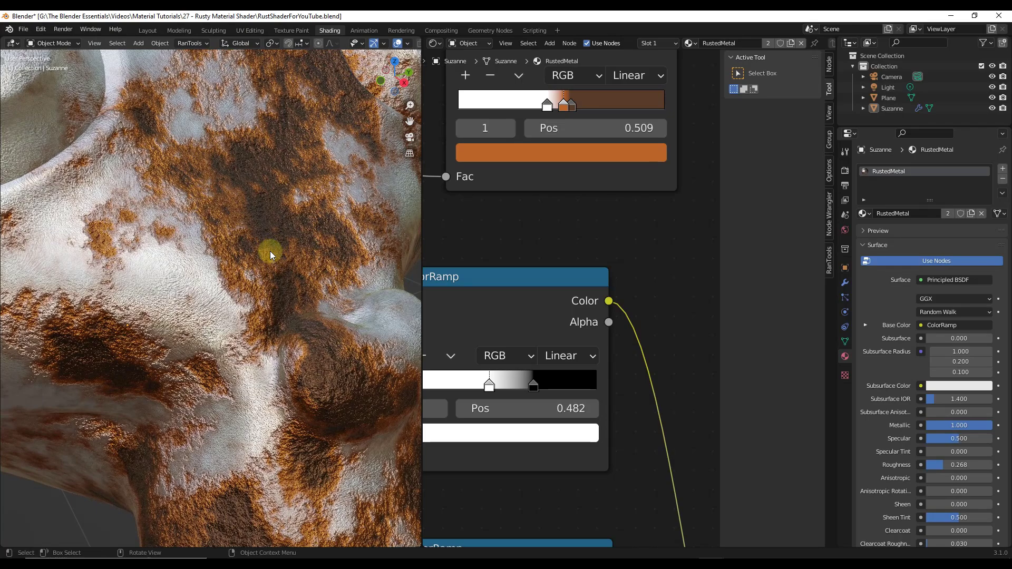
scroll(270, 251, "down", 5)
scroll(579, 250, "left", 5, "ctrl")
scroll(577, 250, "down", 5)
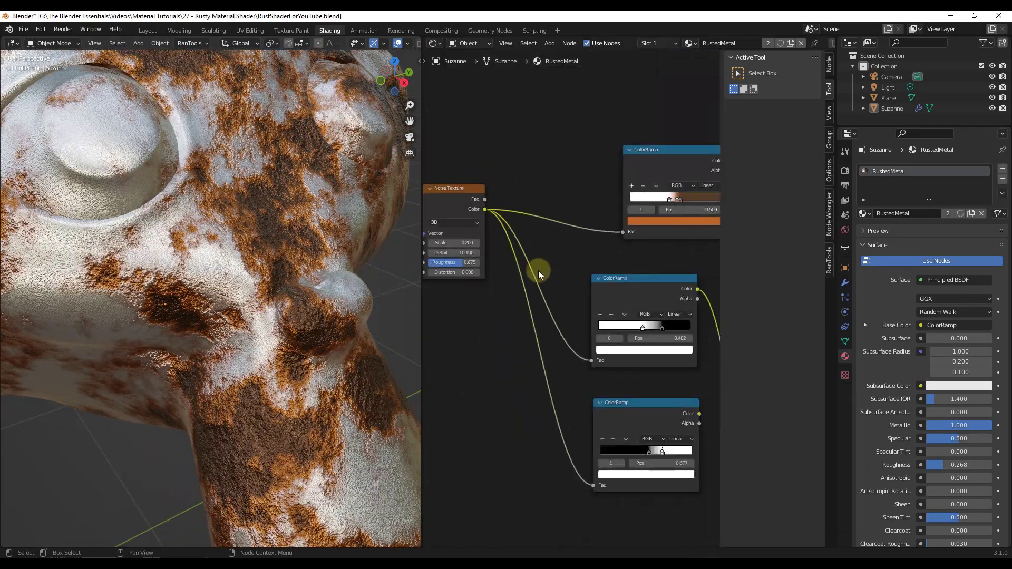
scroll(445, 235, "up", 5)
left_click_drag(451, 248, 475, 271)
scroll(346, 286, "down", 6)
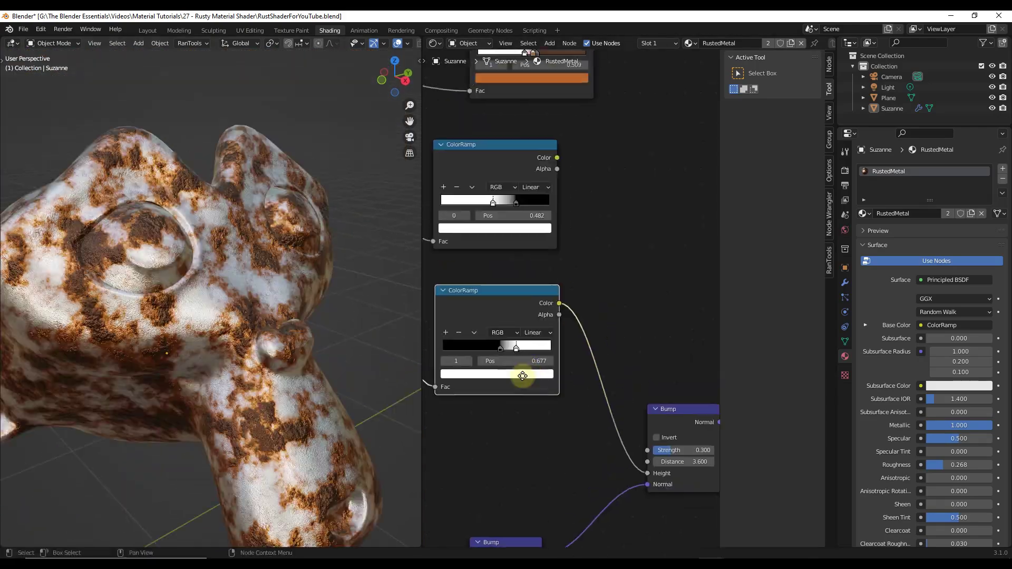
- Inspect the rust relief up close and reconnect the white-to-black ColorRamp's Color to the Bump's Height
middle_click_drag(525, 373, 528, 427)
scroll(285, 297, "up", 6)
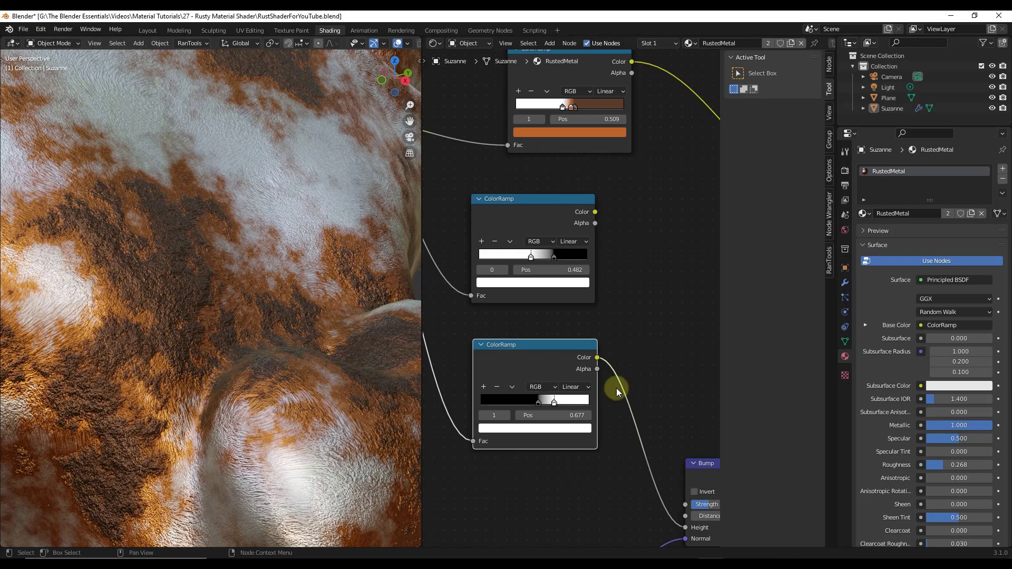
middle_click_drag(616, 388, 497, 359)
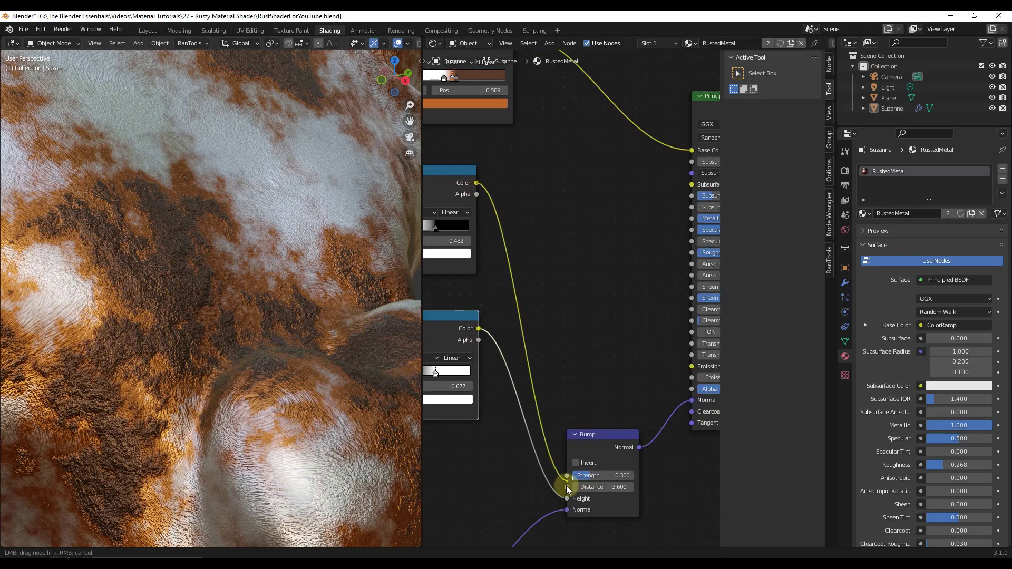
left_click_drag(567, 500, 567, 500)
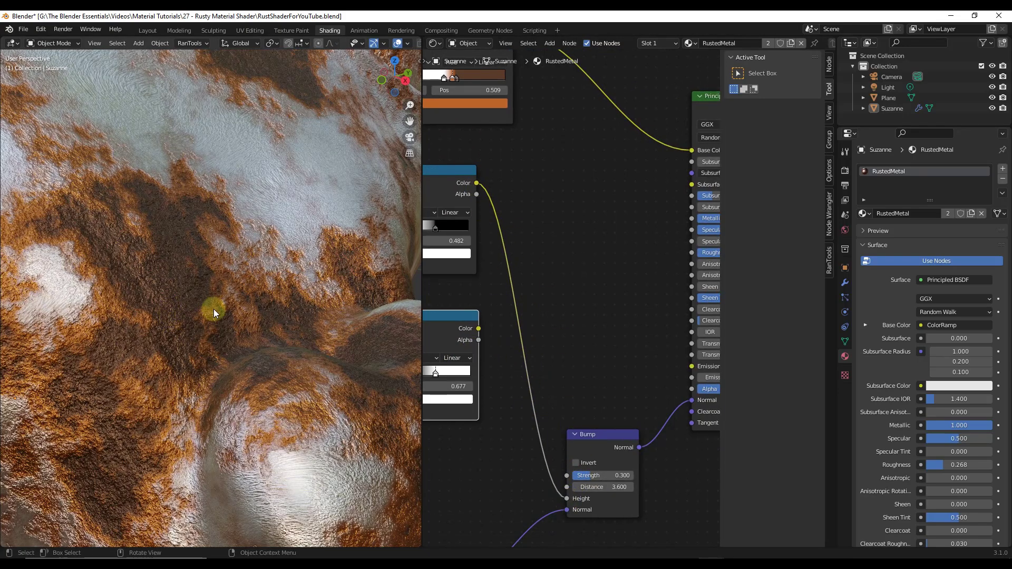